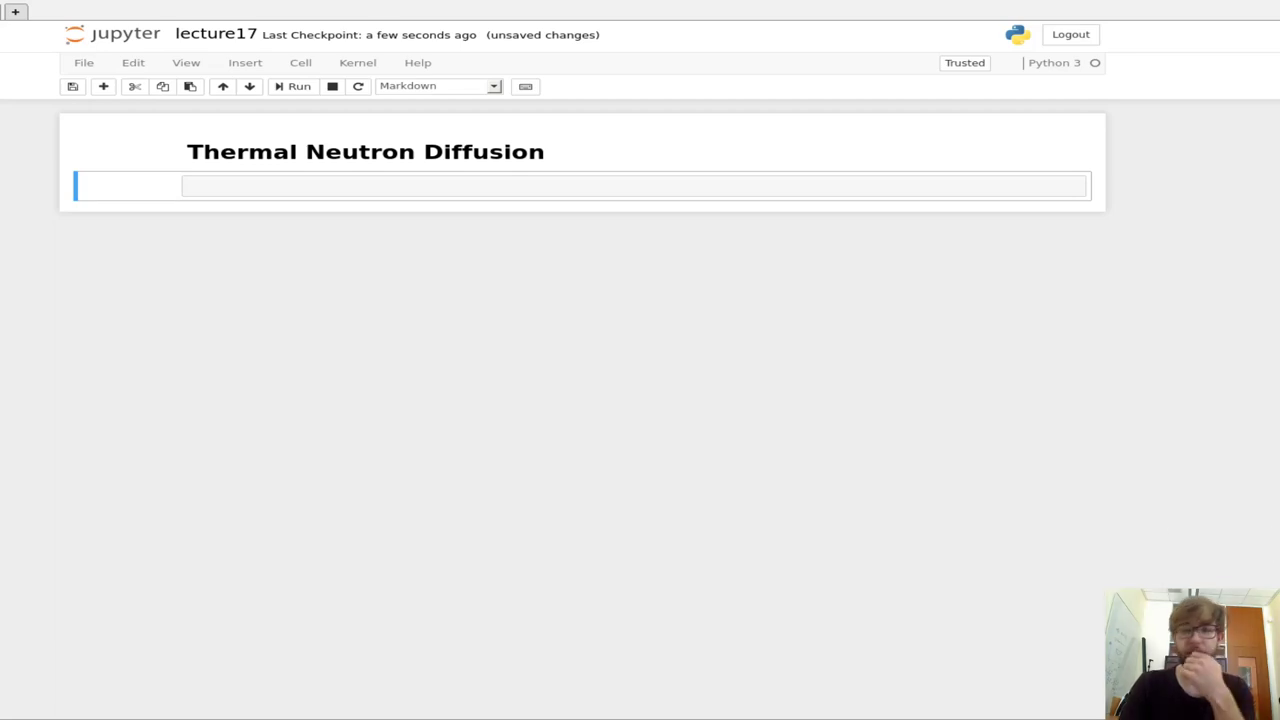
Step: Begin the empty Markdown cell below the heading with the text "The distrubution of particles at an energy $E$ is"
key("Up")
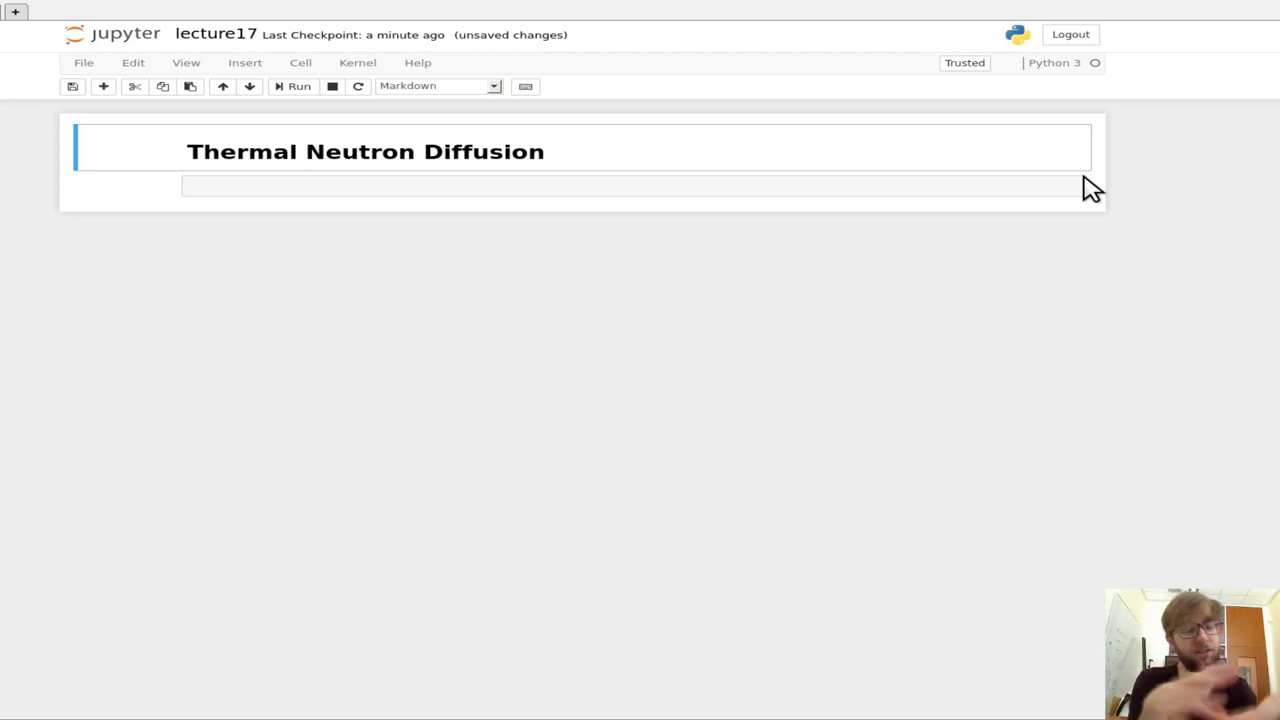
key("Down")
key("Return")
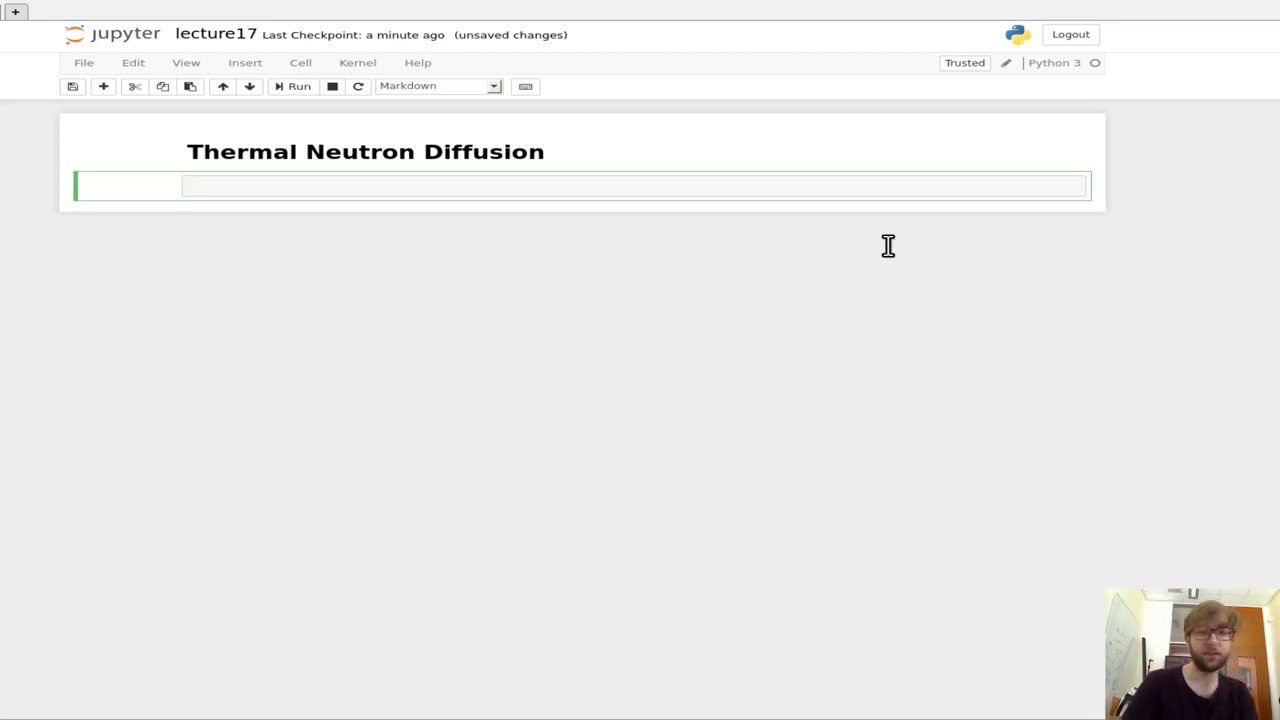
type("The dis")
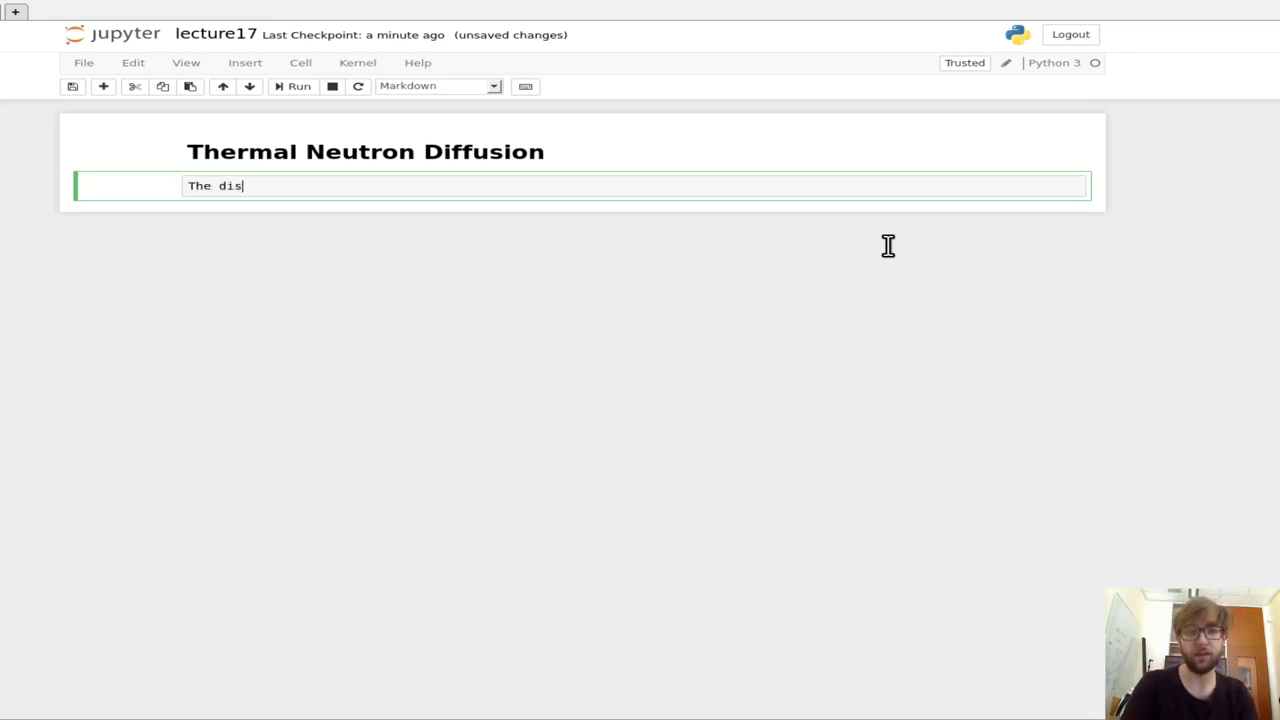
type("tru")
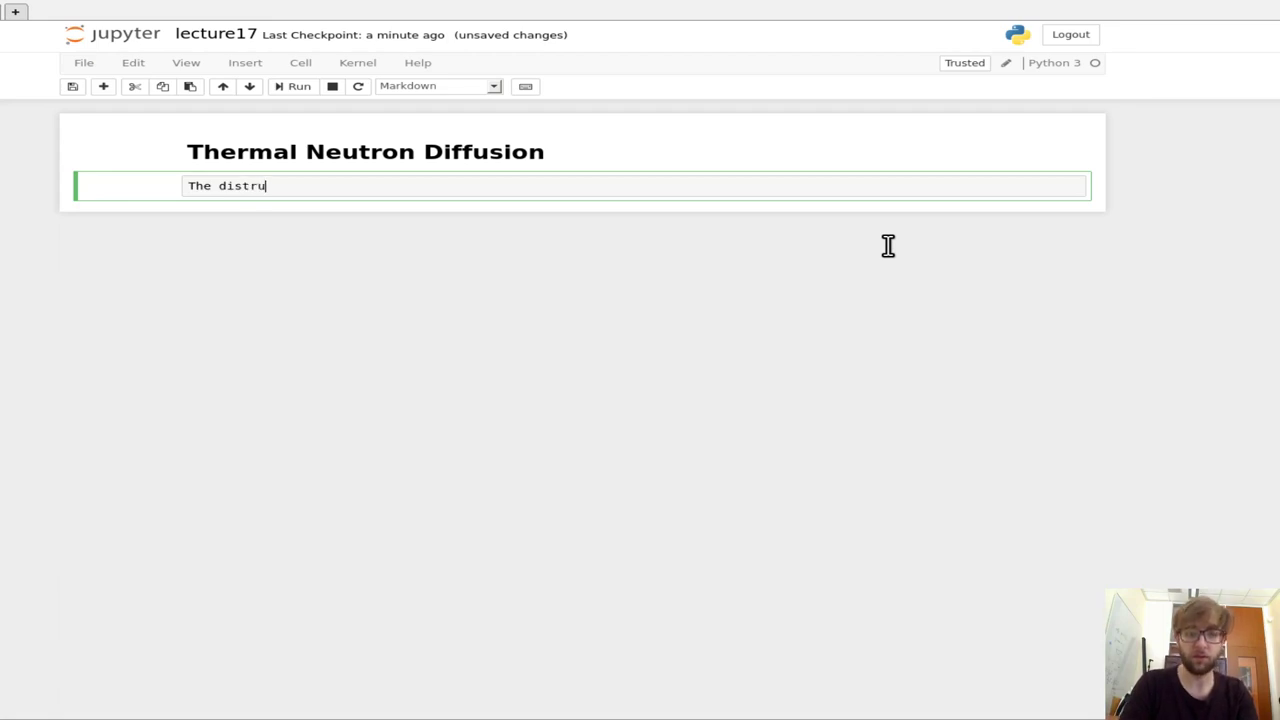
type("bution of ")
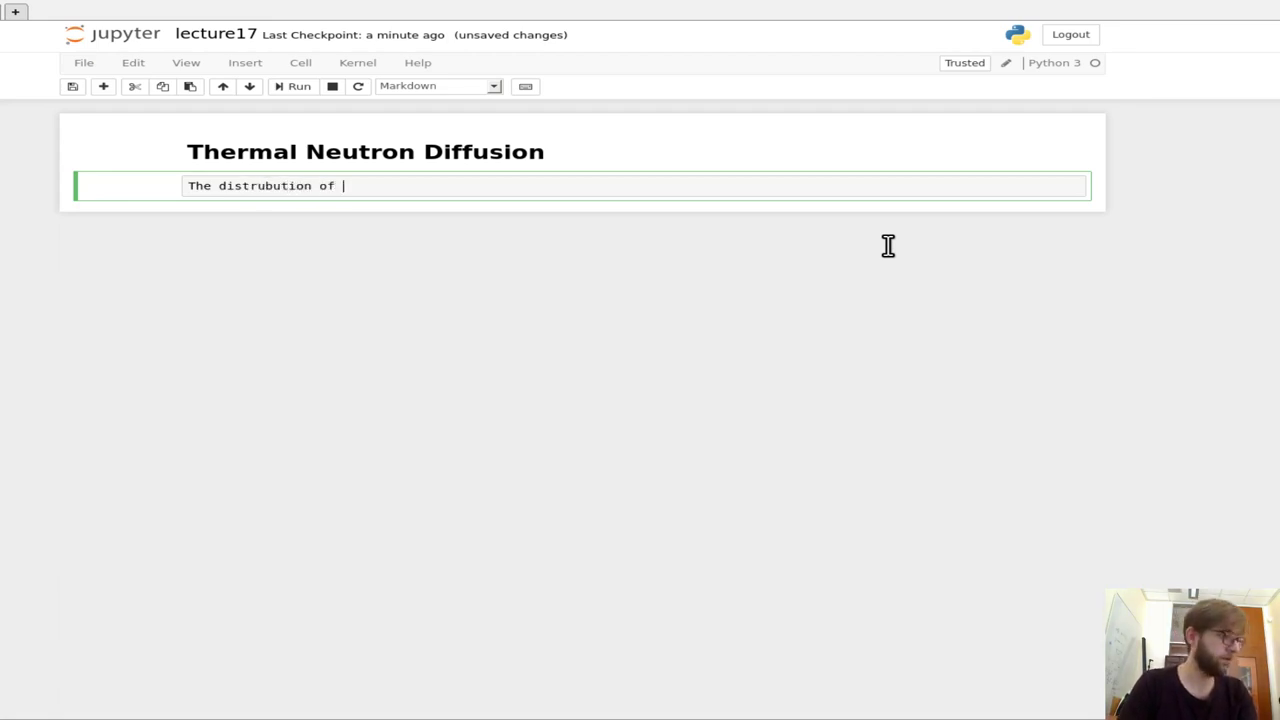
type("partic")
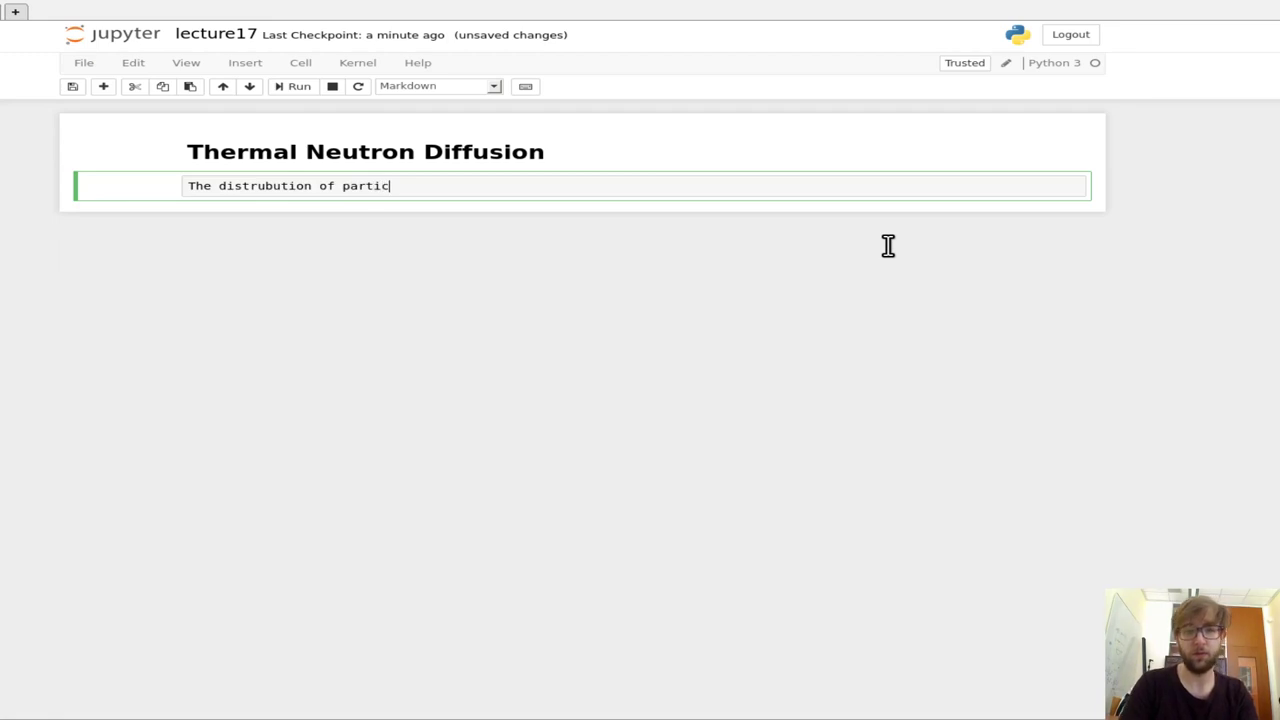
type("les at an energy $$")
key("Left")
type("E")
key("Right")
type("is ")
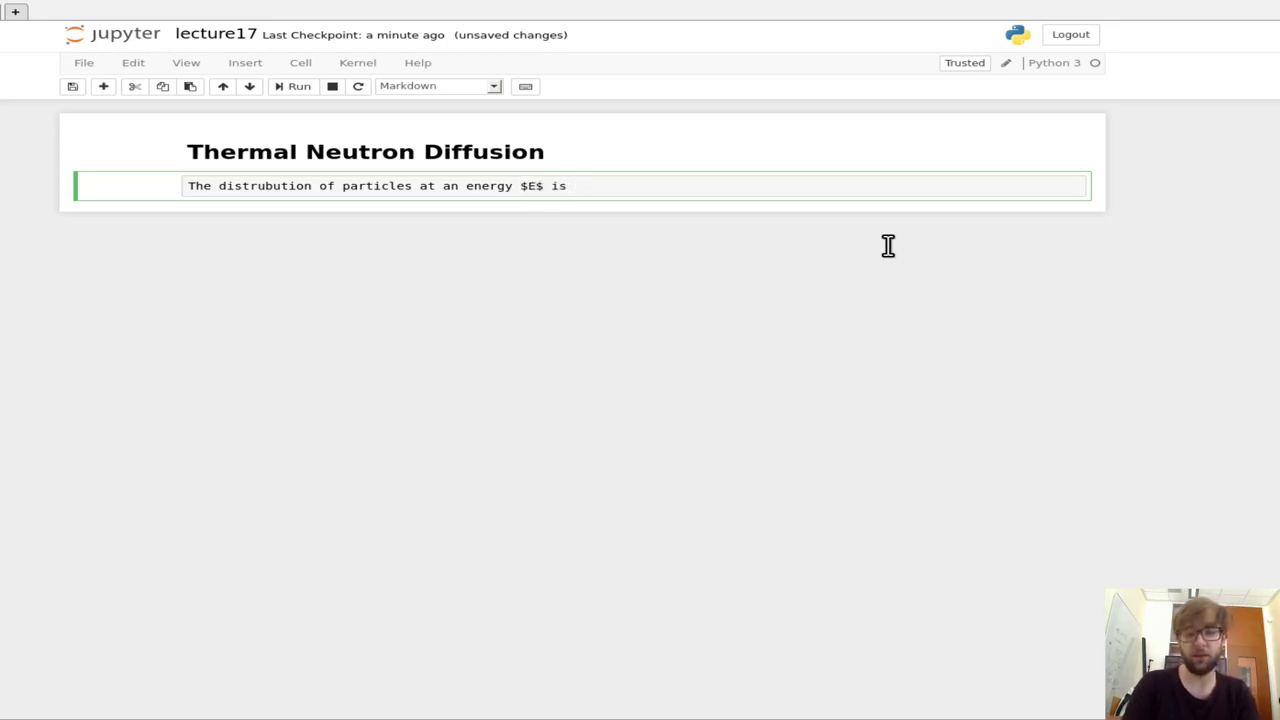
Step: Complete the sentence with "given as the Maxwellian distribution." and render the cell
type("given as the maxwe")
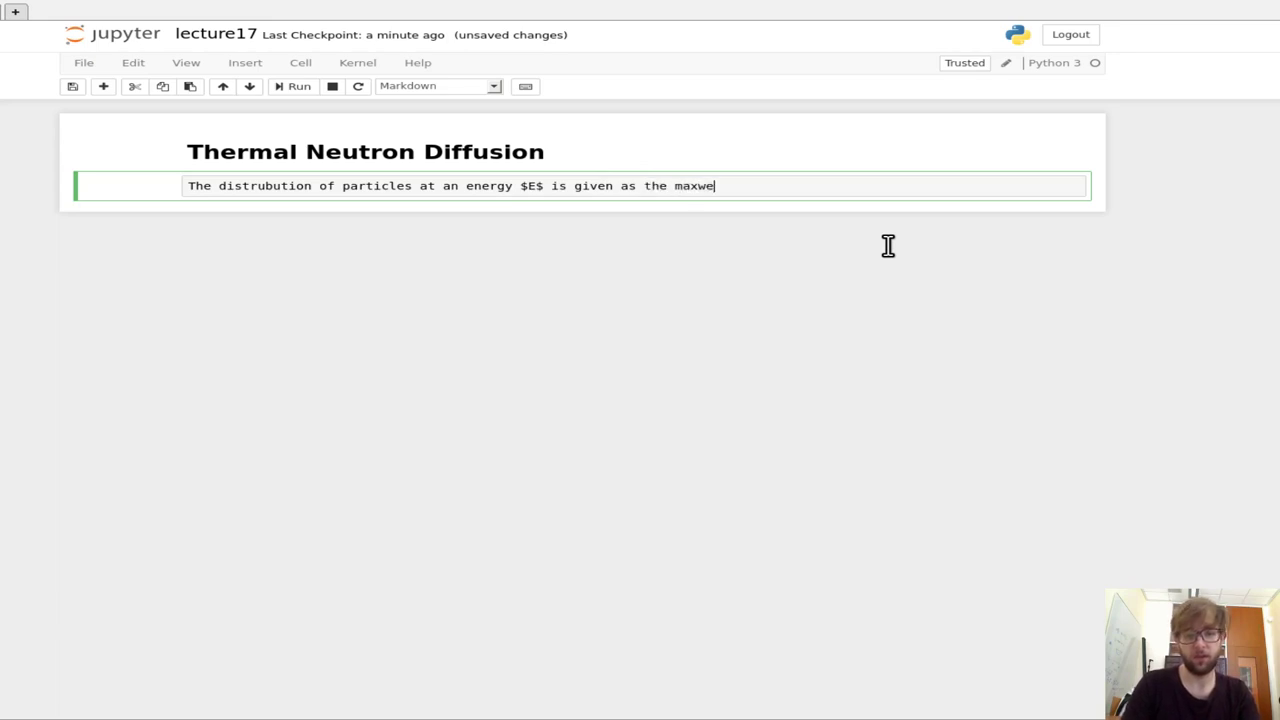
type("lli")
key("Delete")
type("Maxwellian")
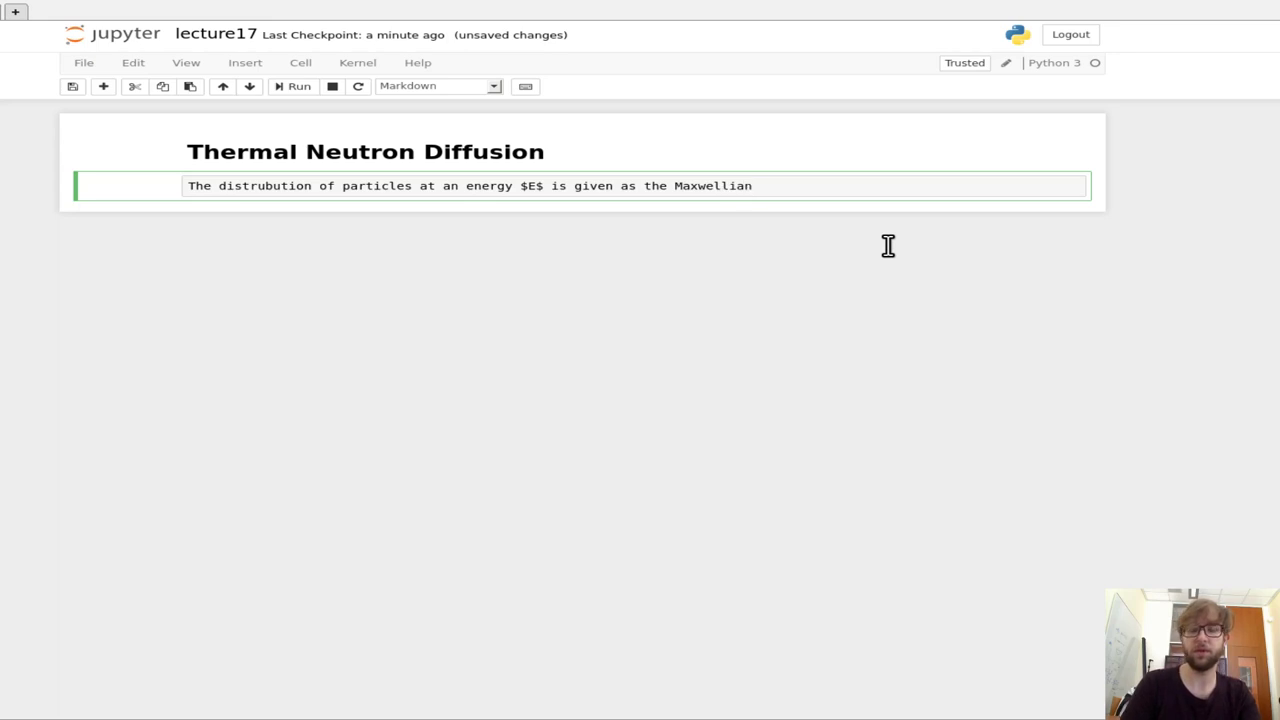
type(" distrib")
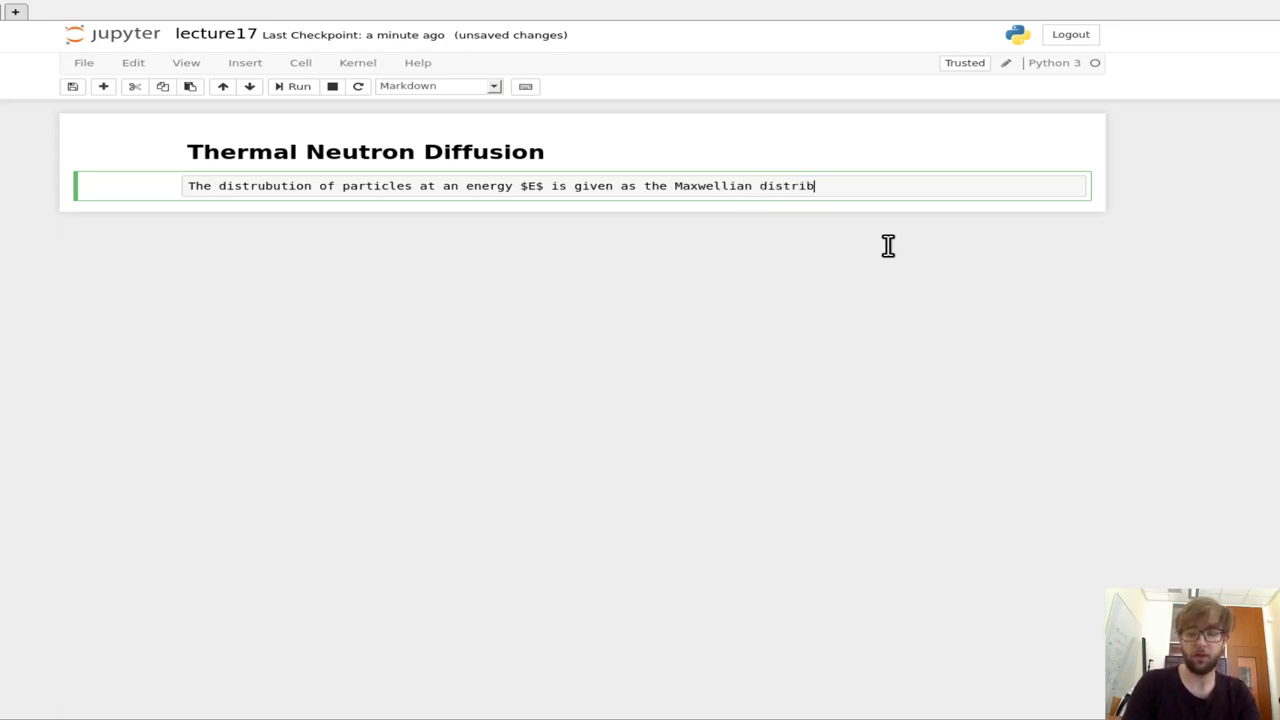
type("ution.")
key("shift+Return")
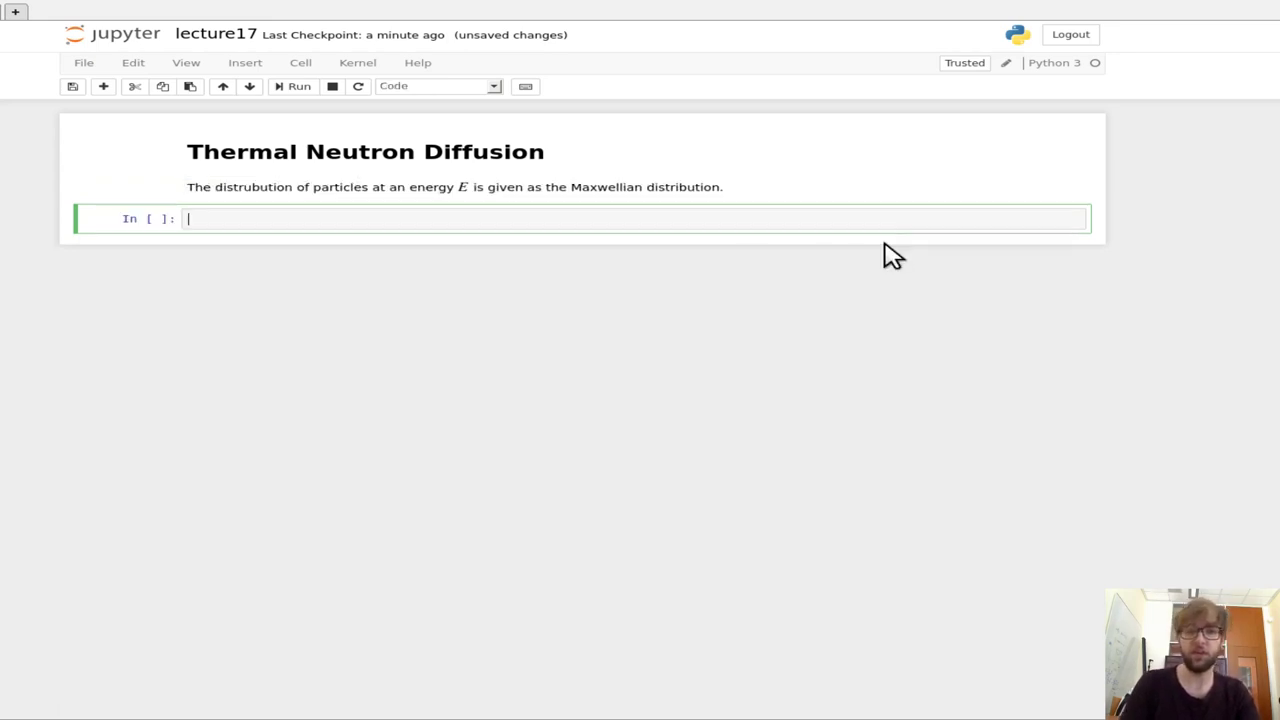
Step: Start an inline LaTeX equation in a new Markdown cell with n(E) = and a fraction whose numerator is 2\pi n
key("Escape")
key("m")
key("Return")
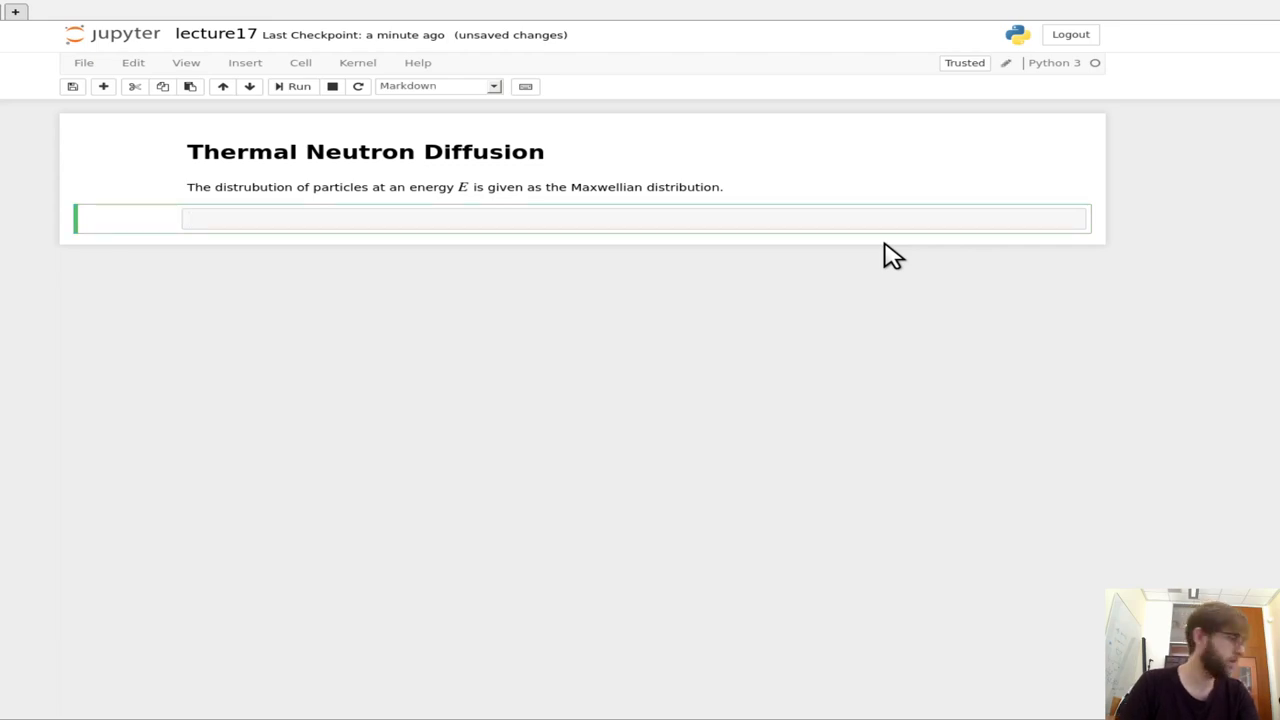
type("$$")
key("Left")
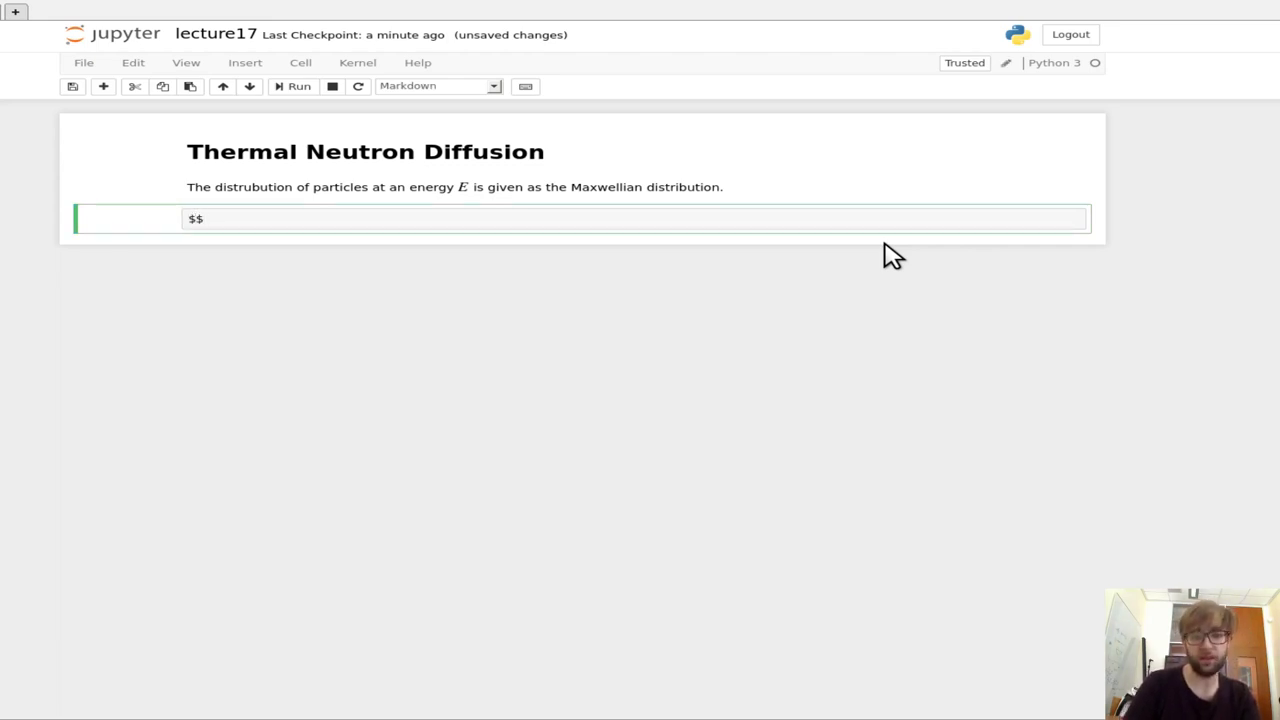
type("n()")
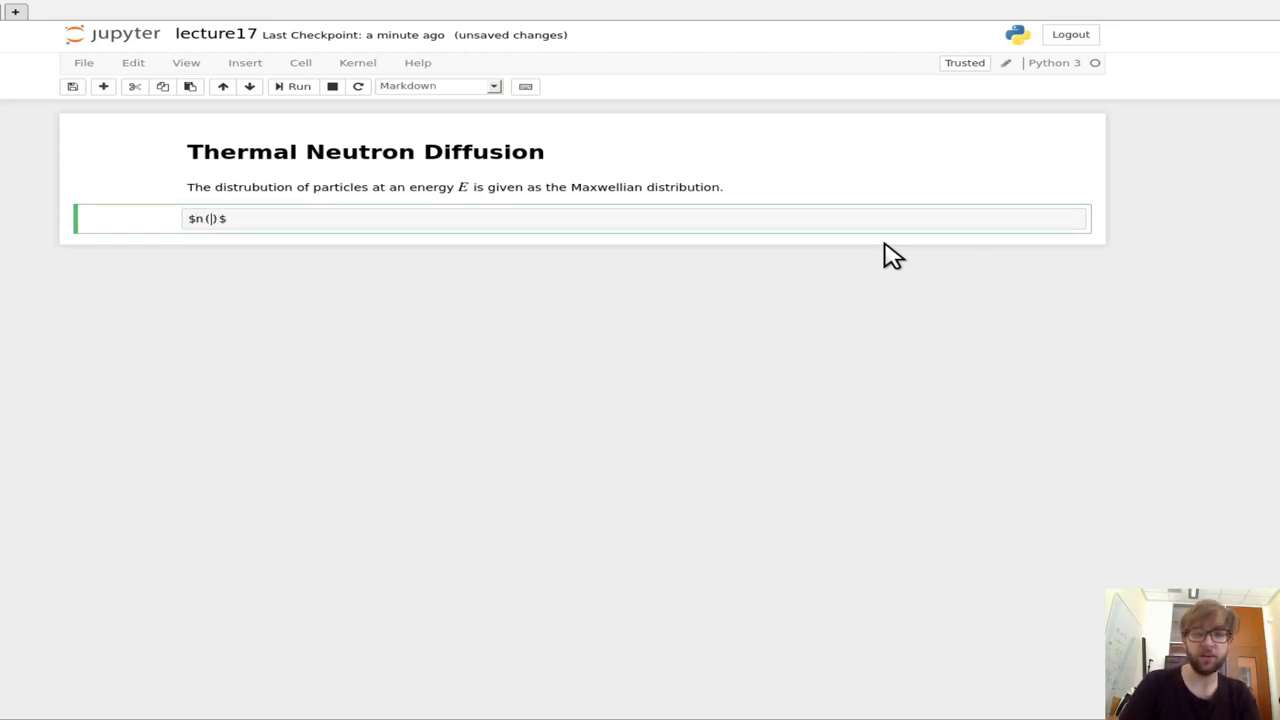
type("E")
key("Right")
type("= ")
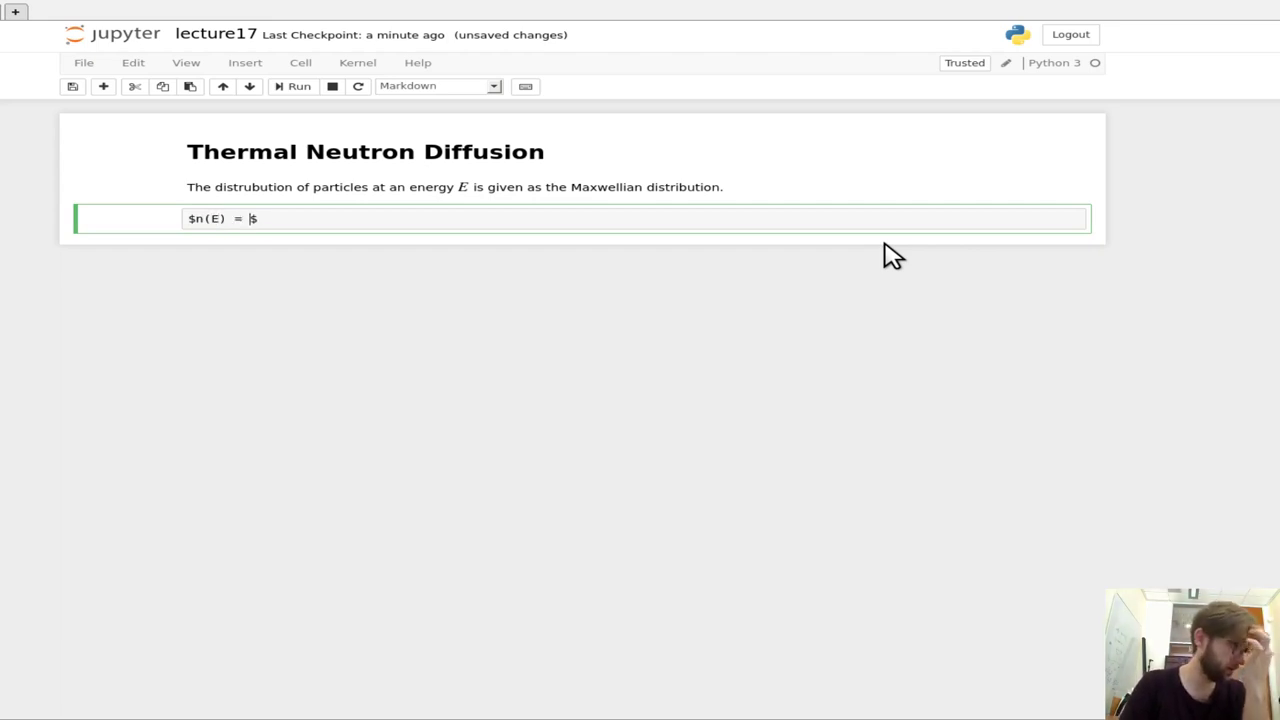
type("\\frac{2\\pi")
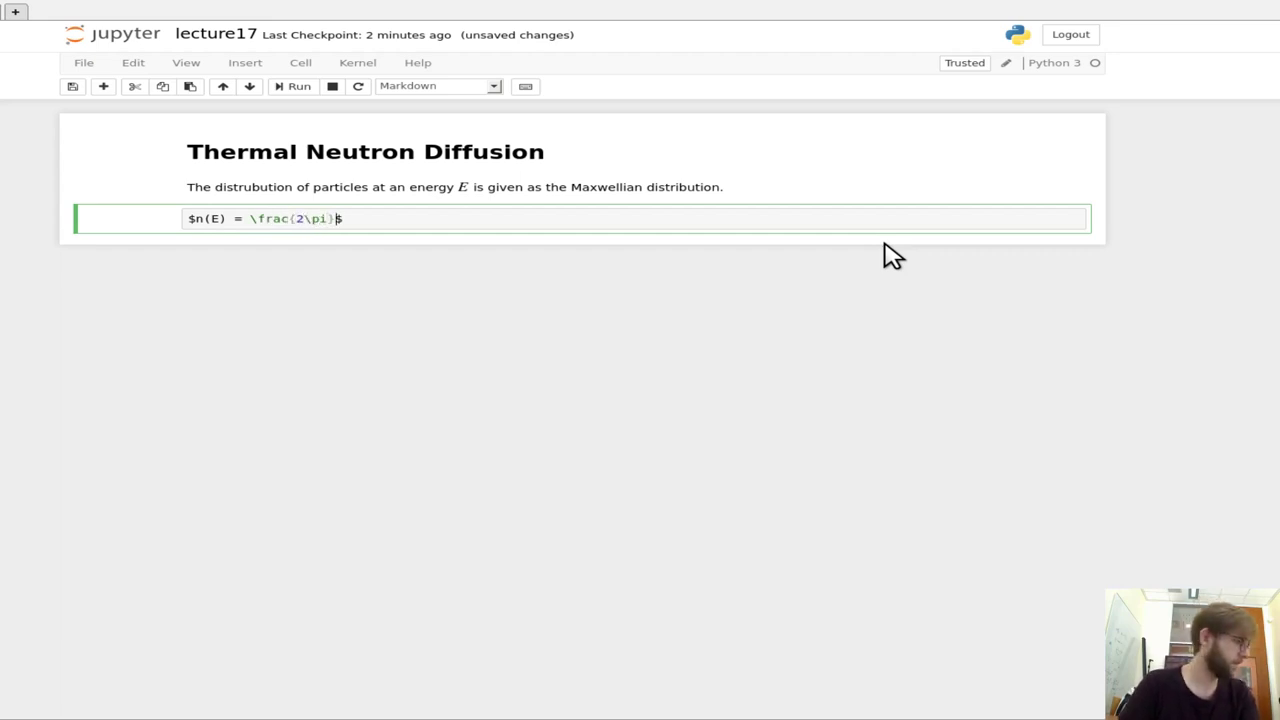
type(" n}")
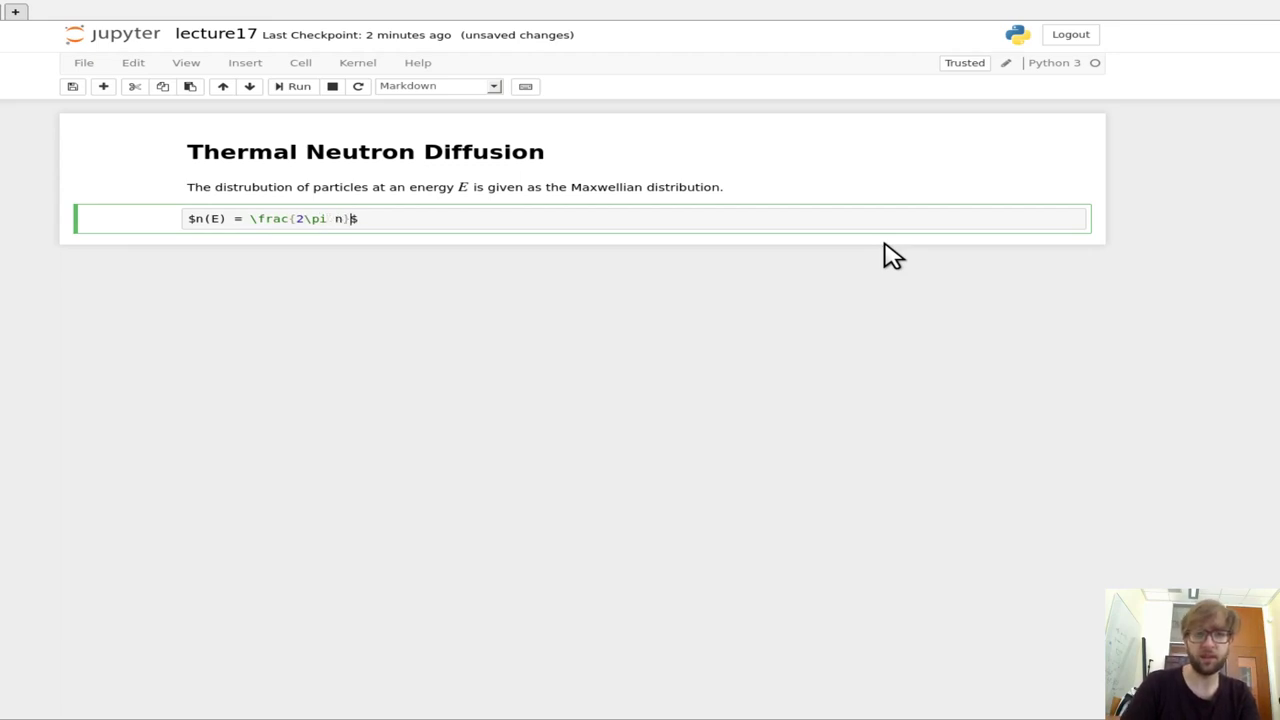
Step: Add the fraction's denominator (\pi k T)^{3/2} to the n(E) equation, with the exponent and denominator braces balanced
type("{}")
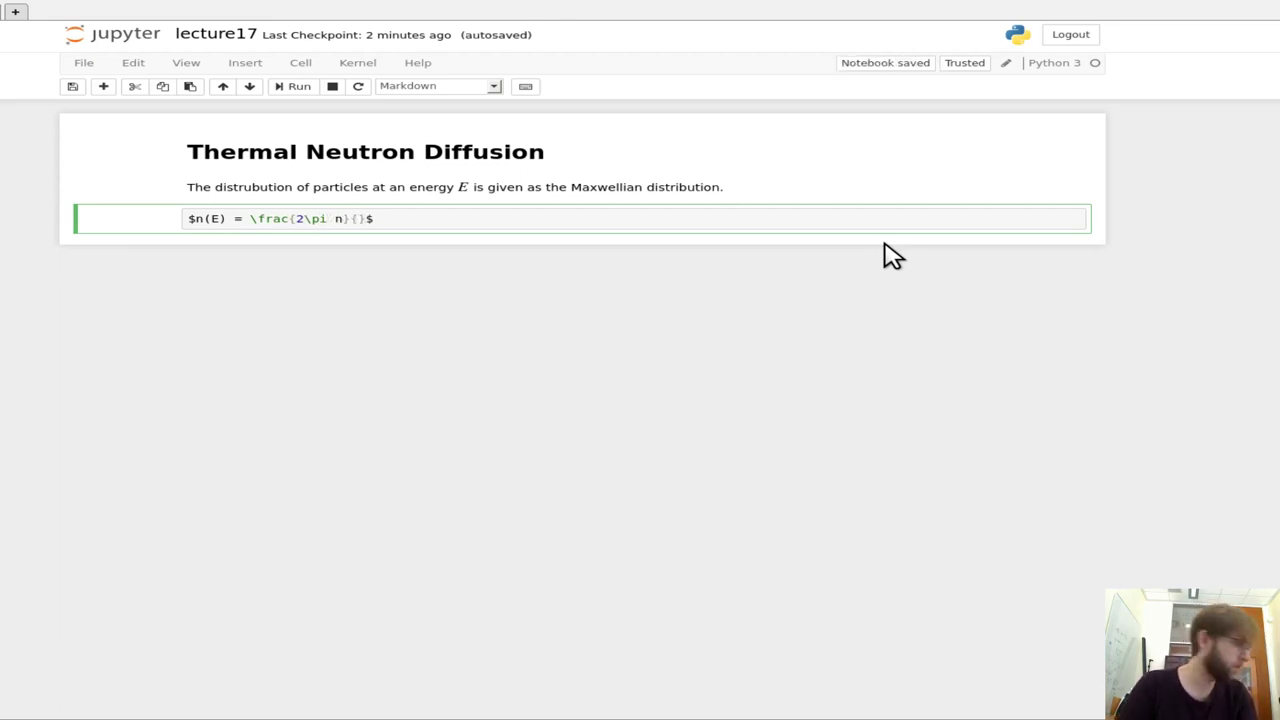
key("Left")
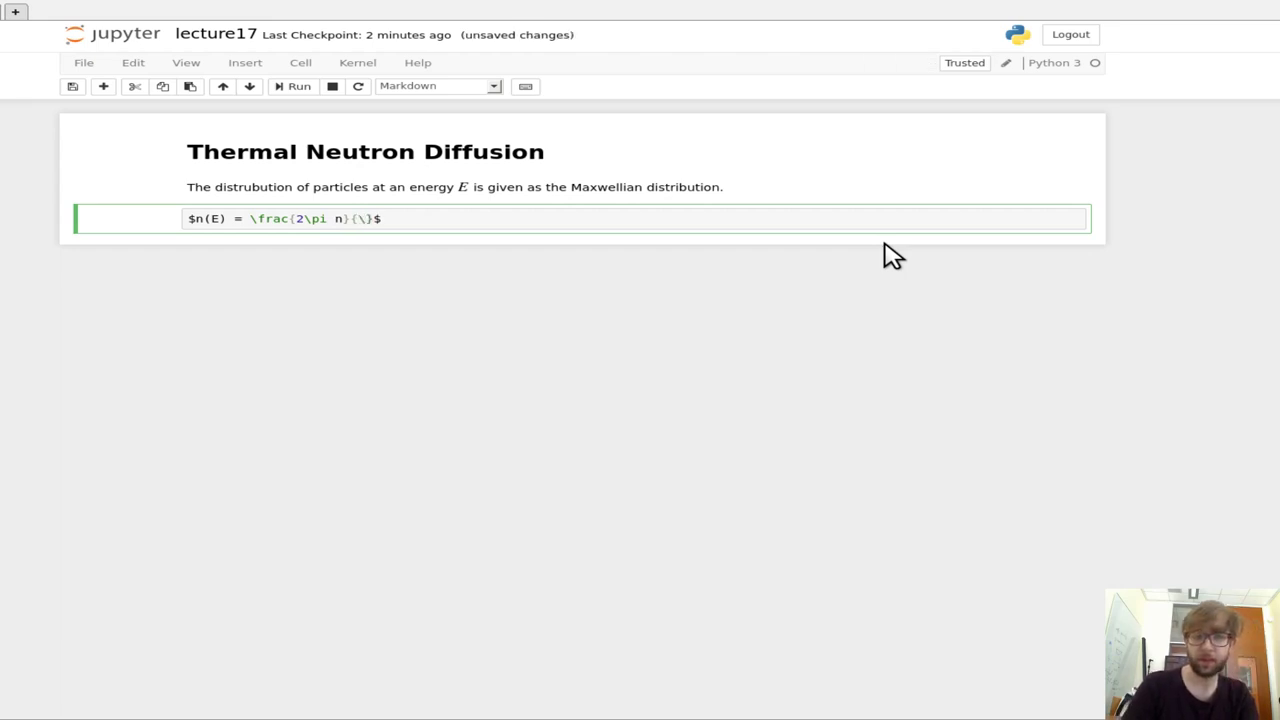
type("(\\pi ")
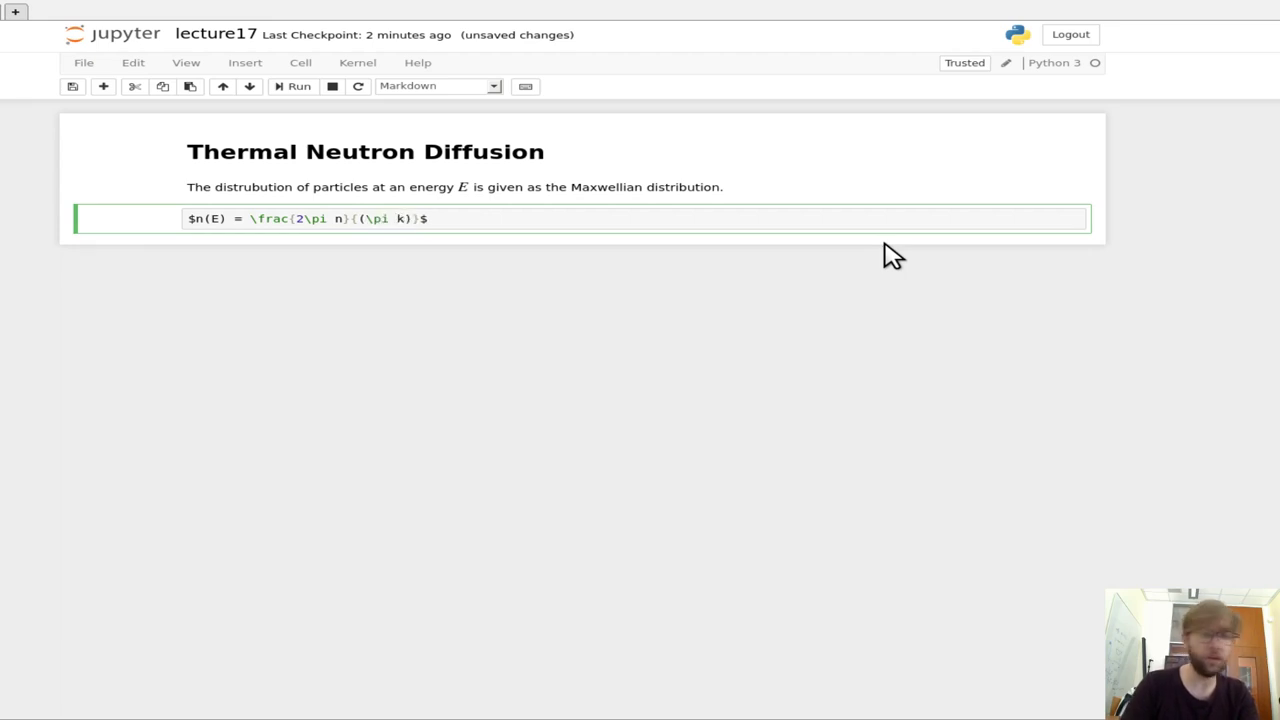
type("k ")
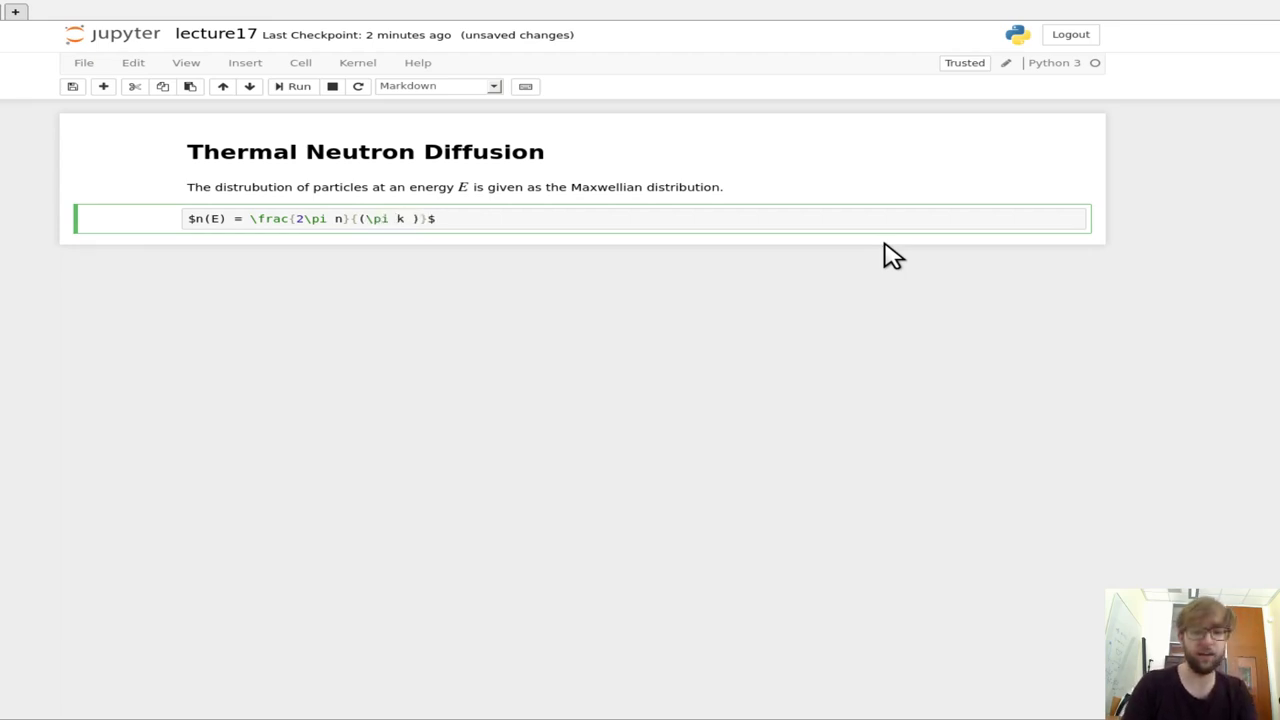
type("T")
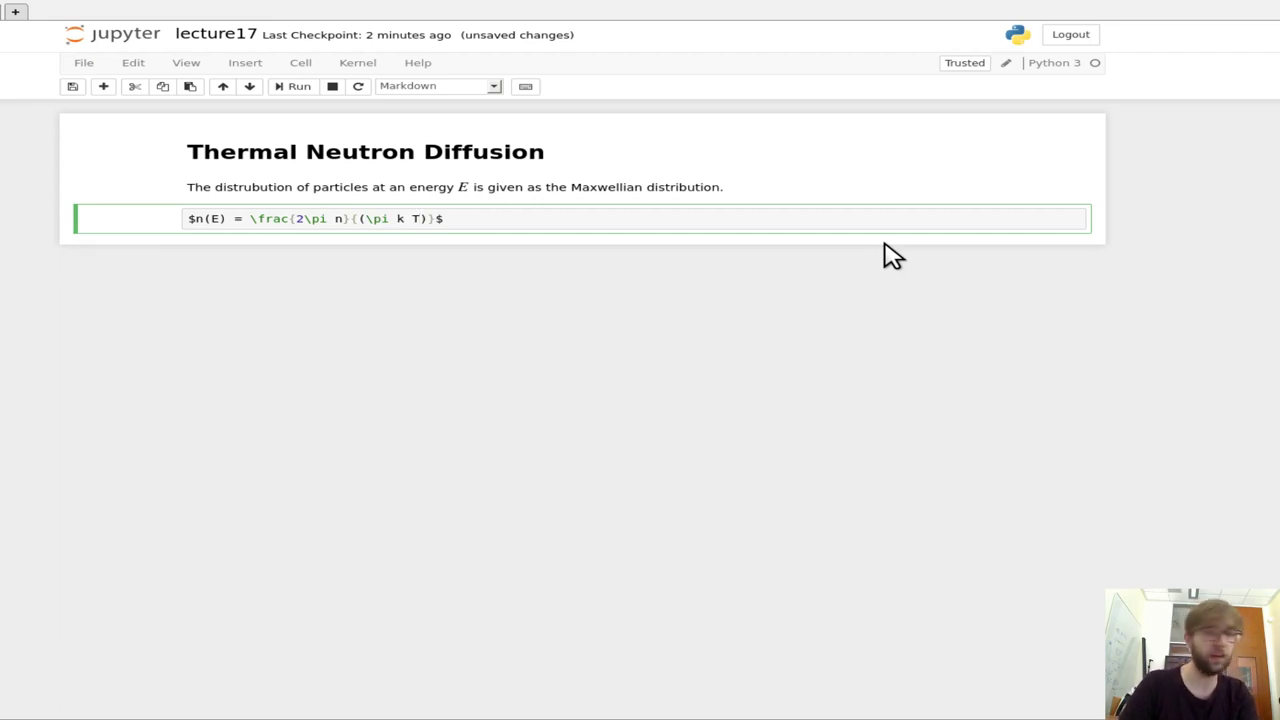
key("Right")
type("^")
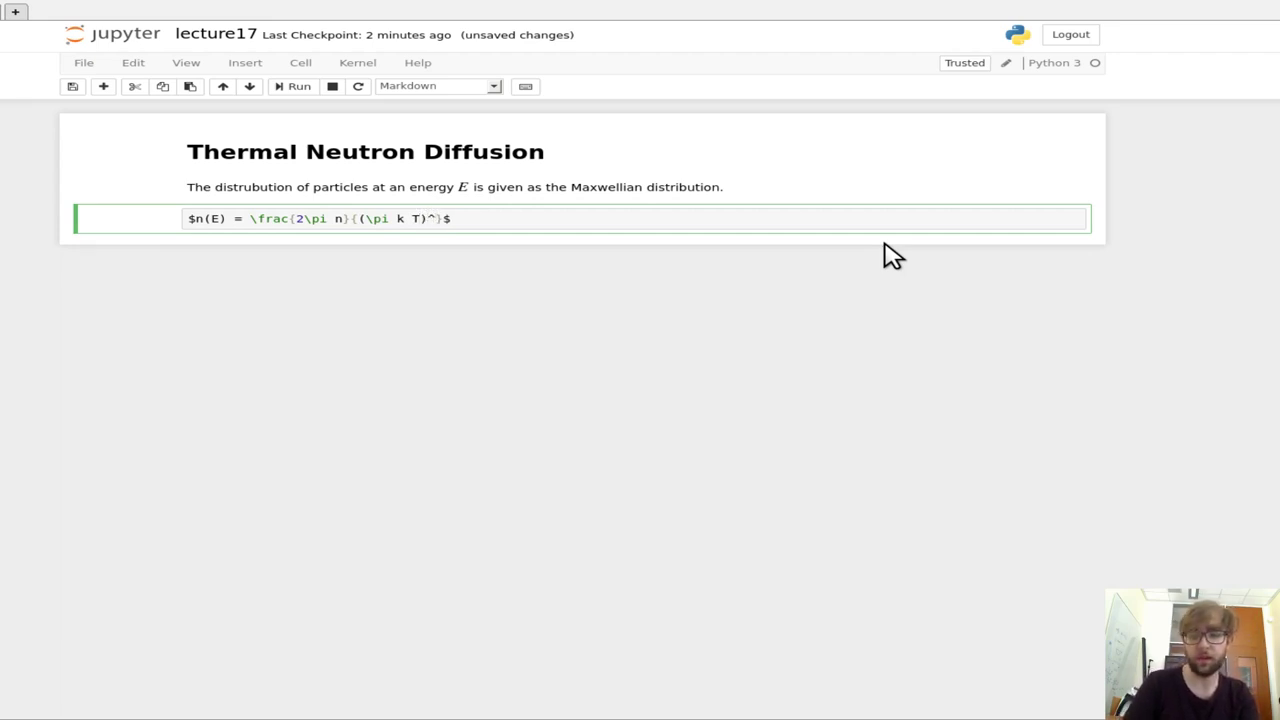
type("{3/2")
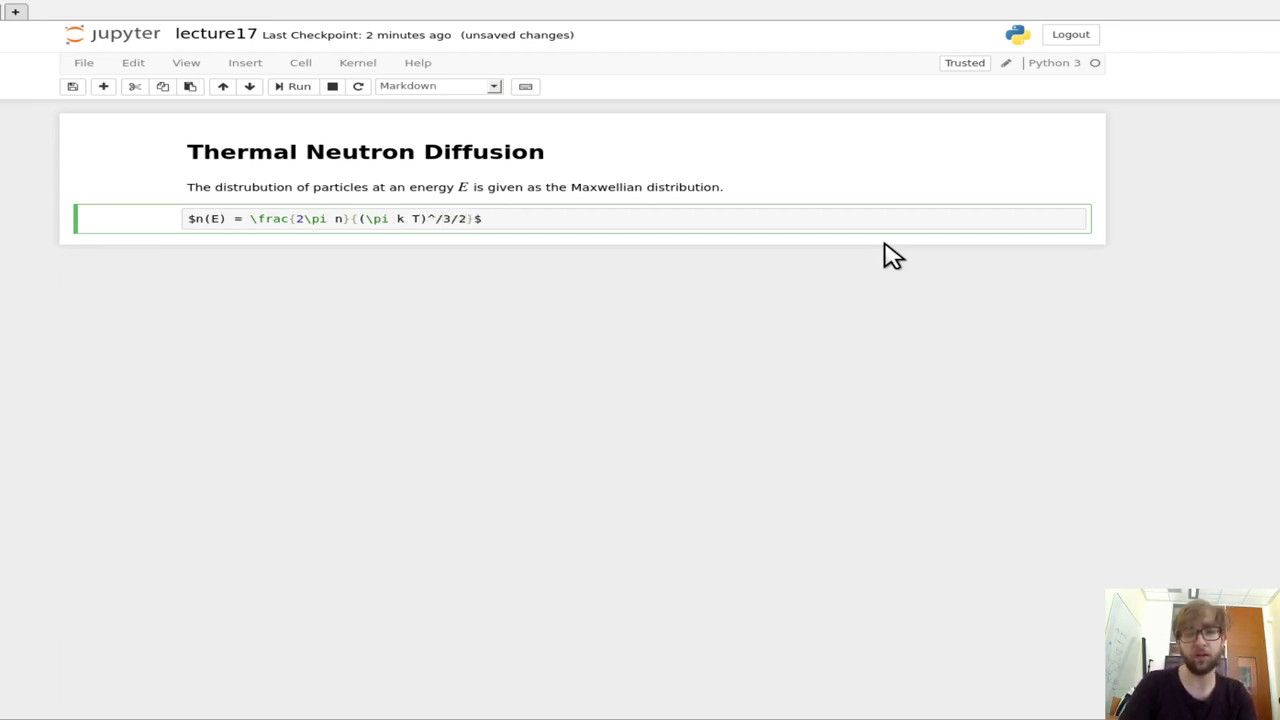
key("Left")
key("Left")
key("BackSpace")
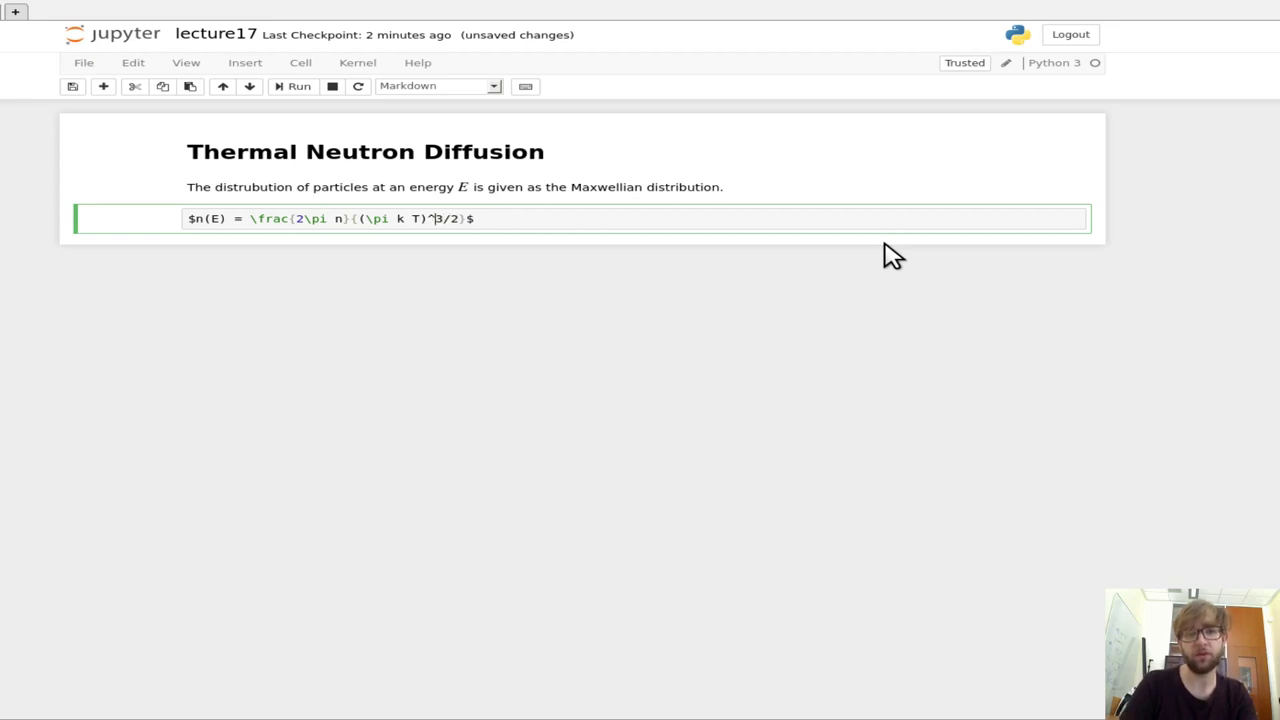
type("{")
key("Right")
key("Right")
key("Right")
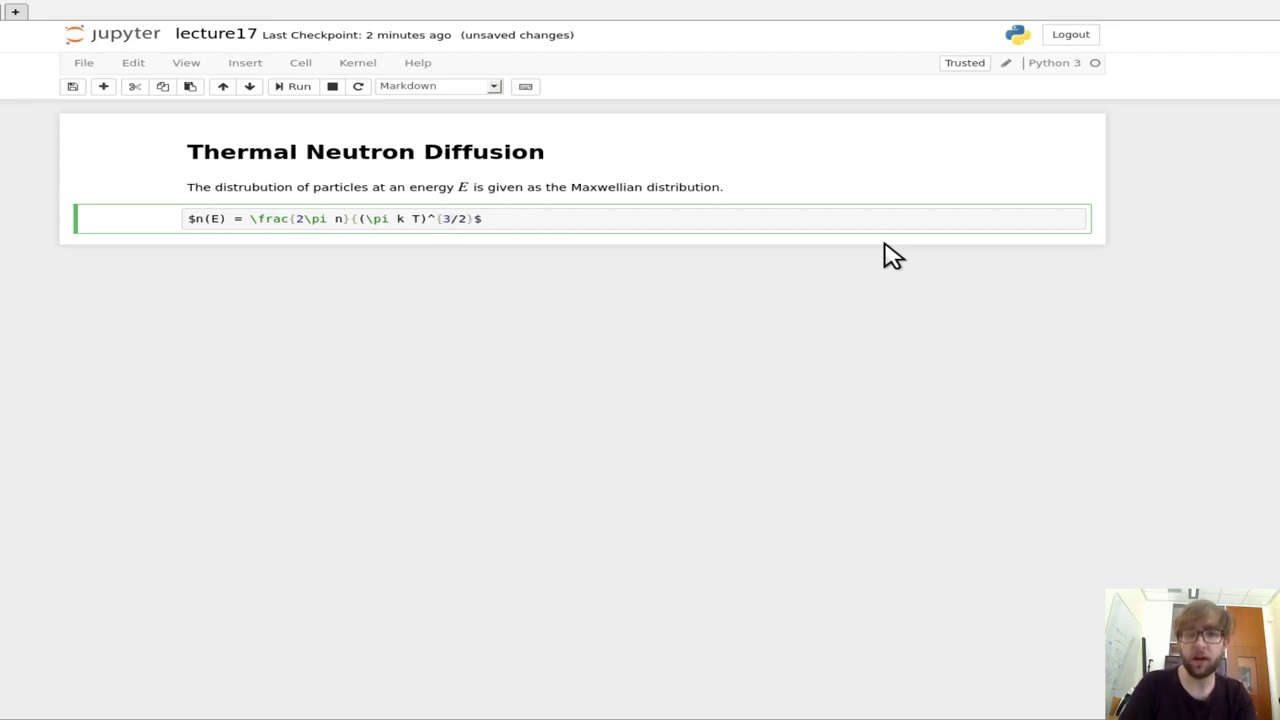
type("} ")
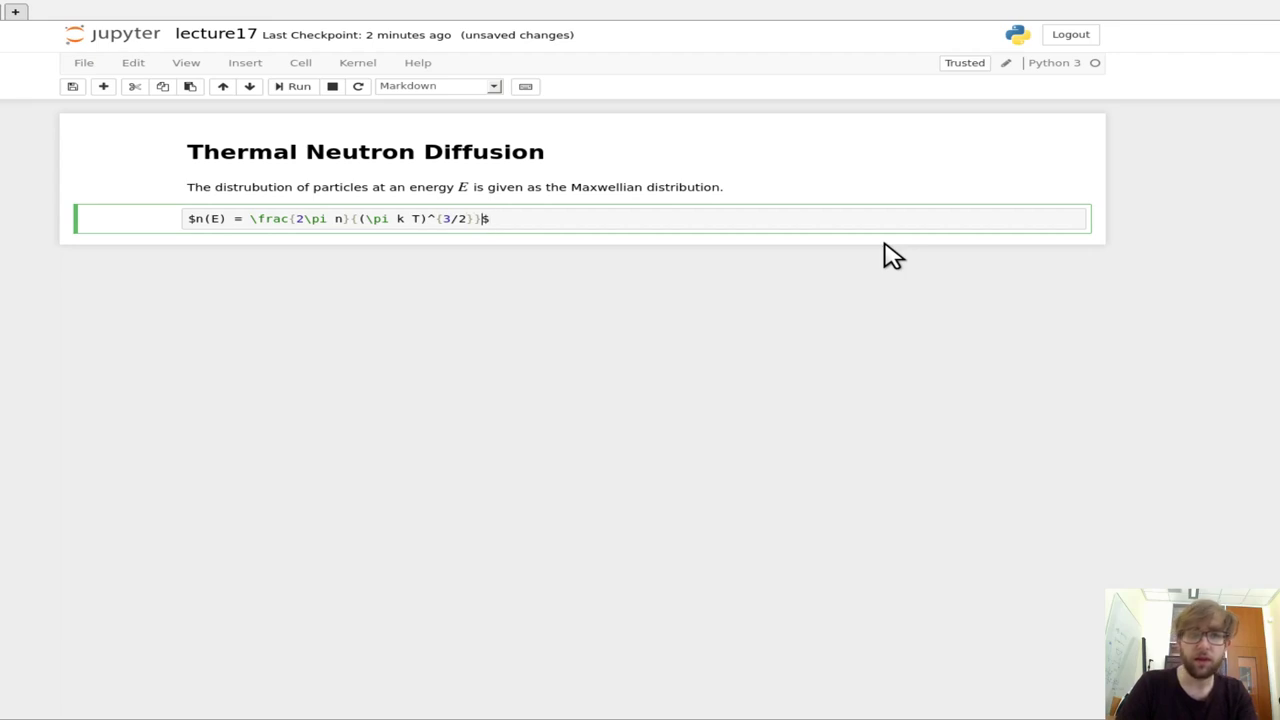
Step: Finish the n(E) equation with the factors \sqrt{E} and e^{-E/kT}, and render the cell
type("\\sqrt")
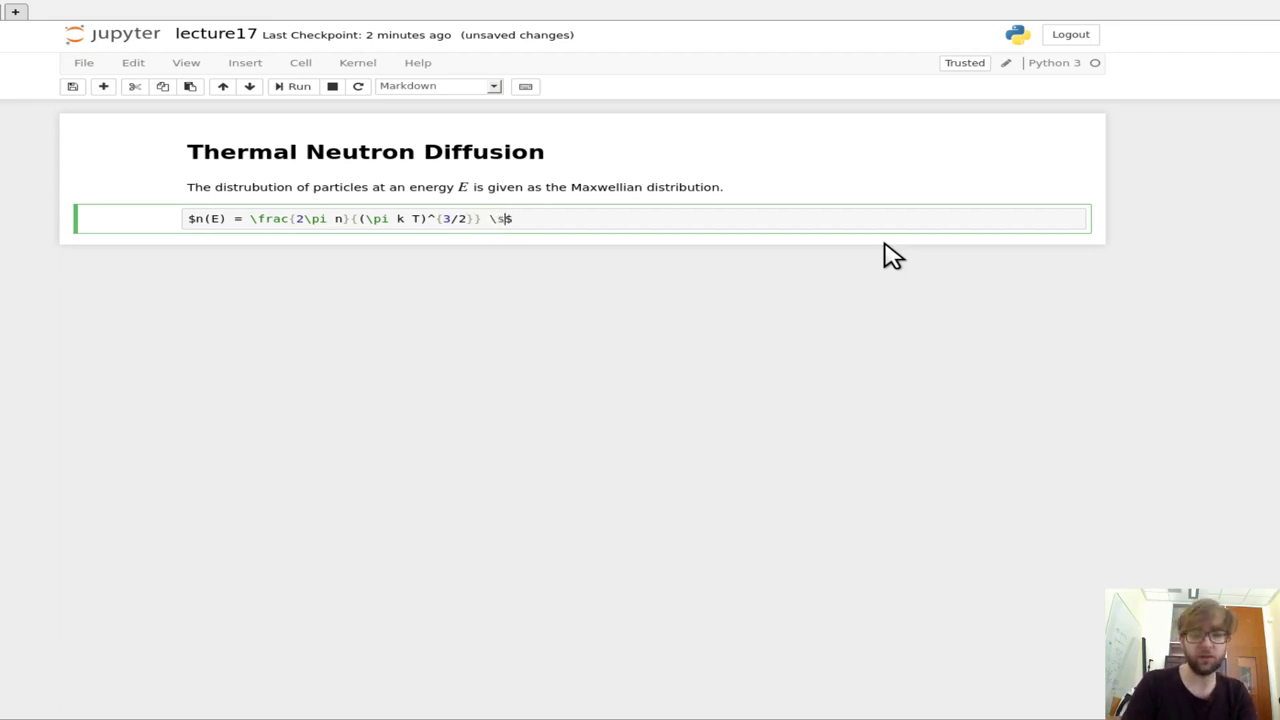
type("{E}")
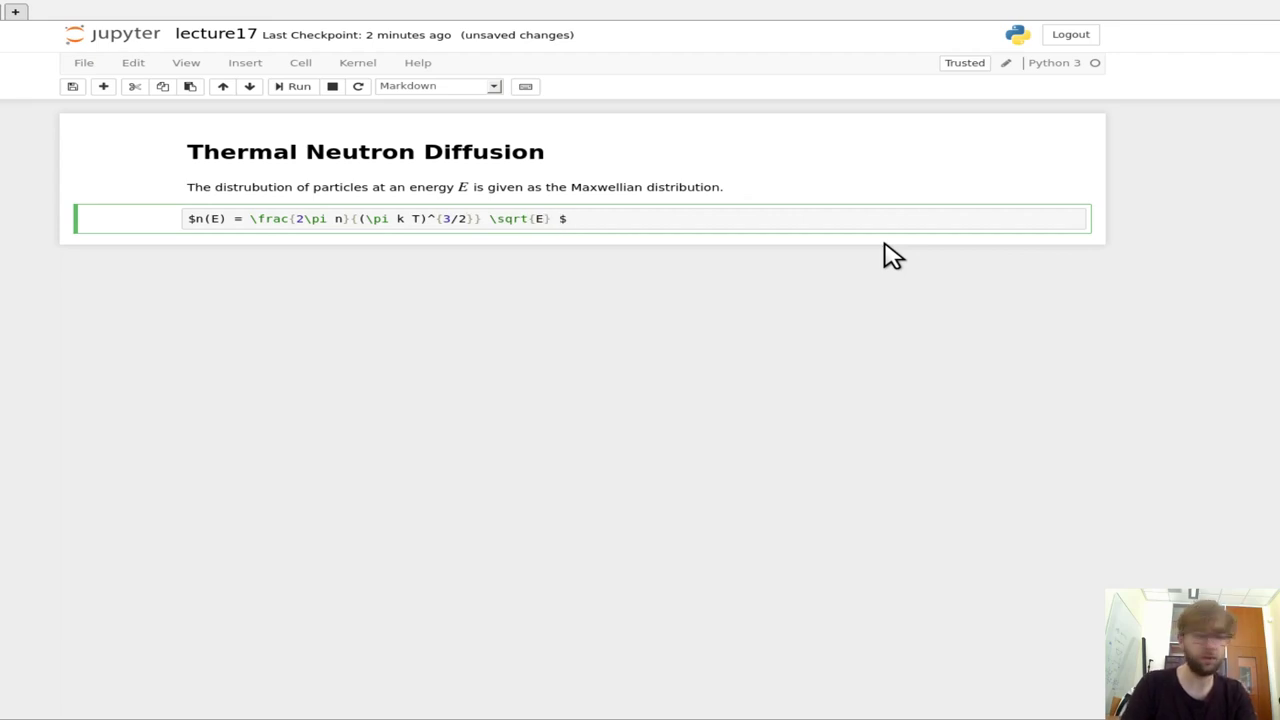
type(" e")
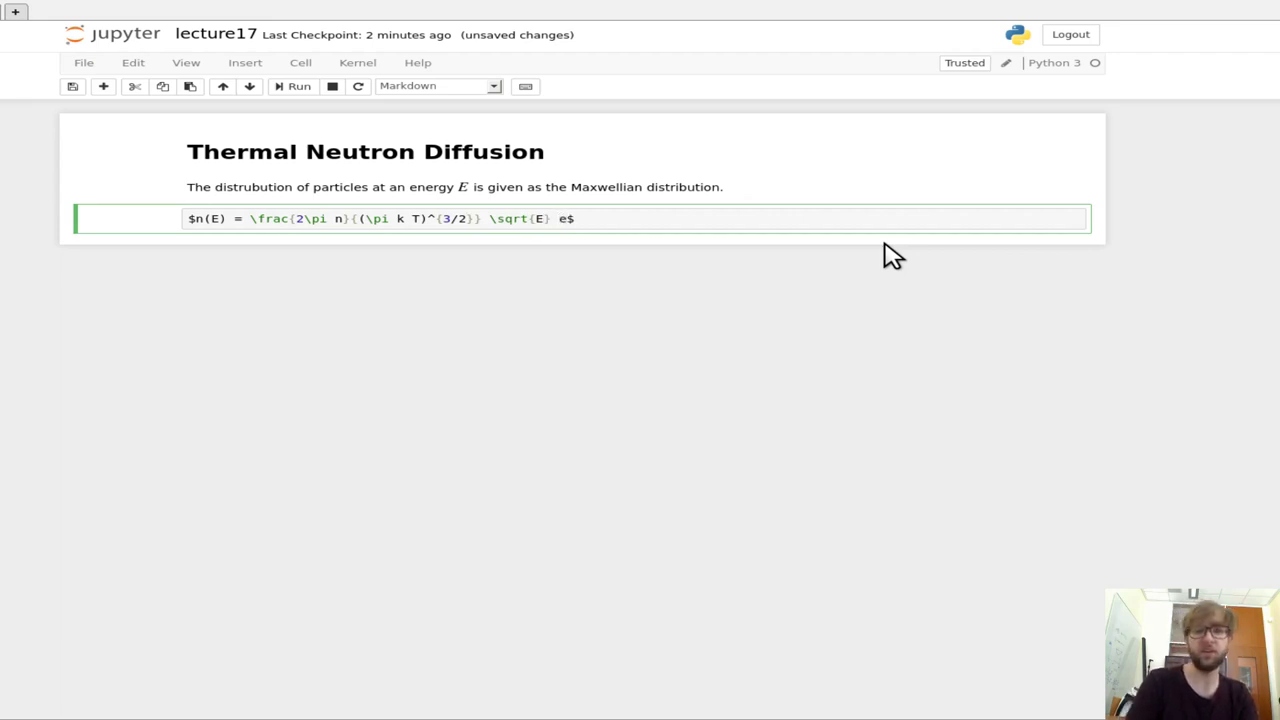
type("^{}")
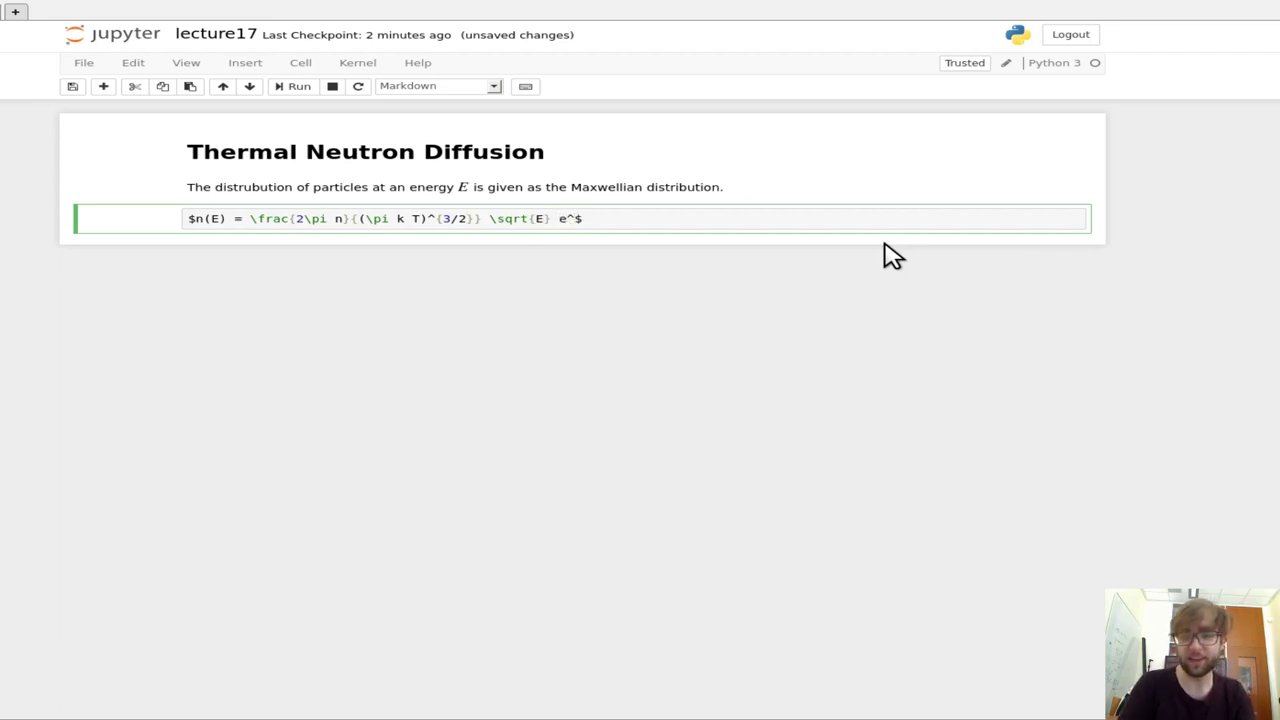
key("Left")
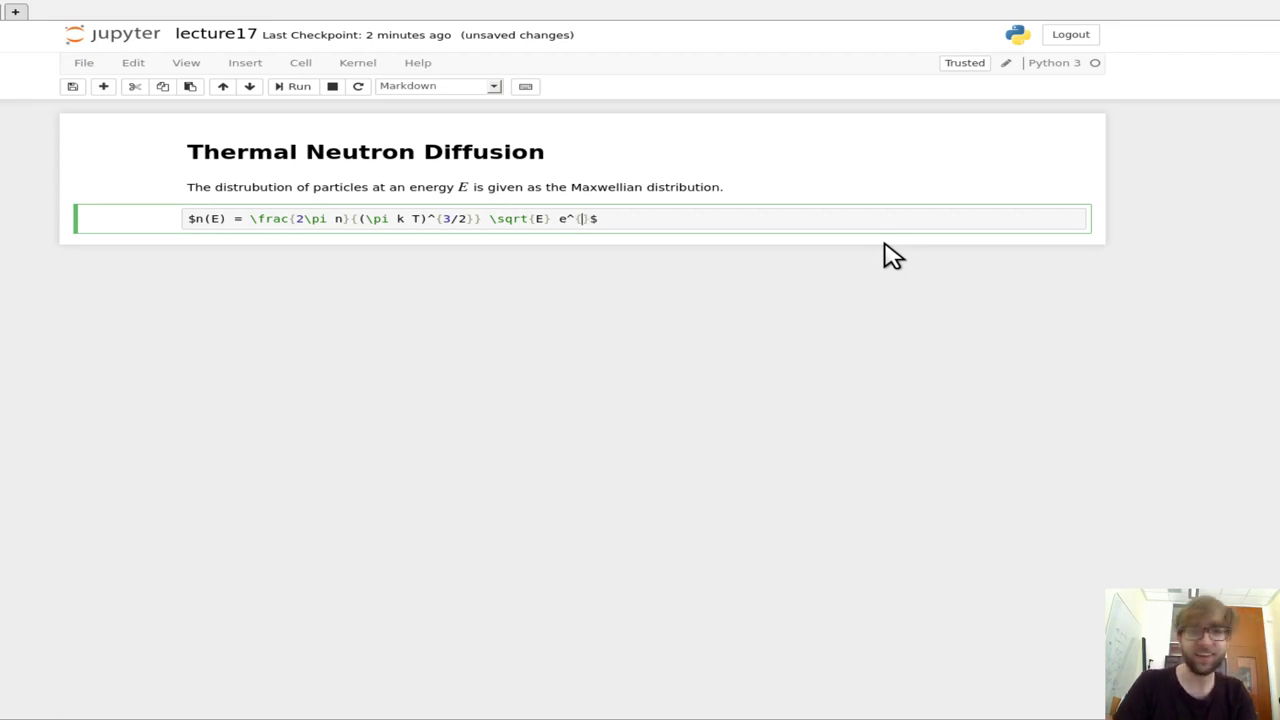
type("-E/kT")
key("shift+Return")
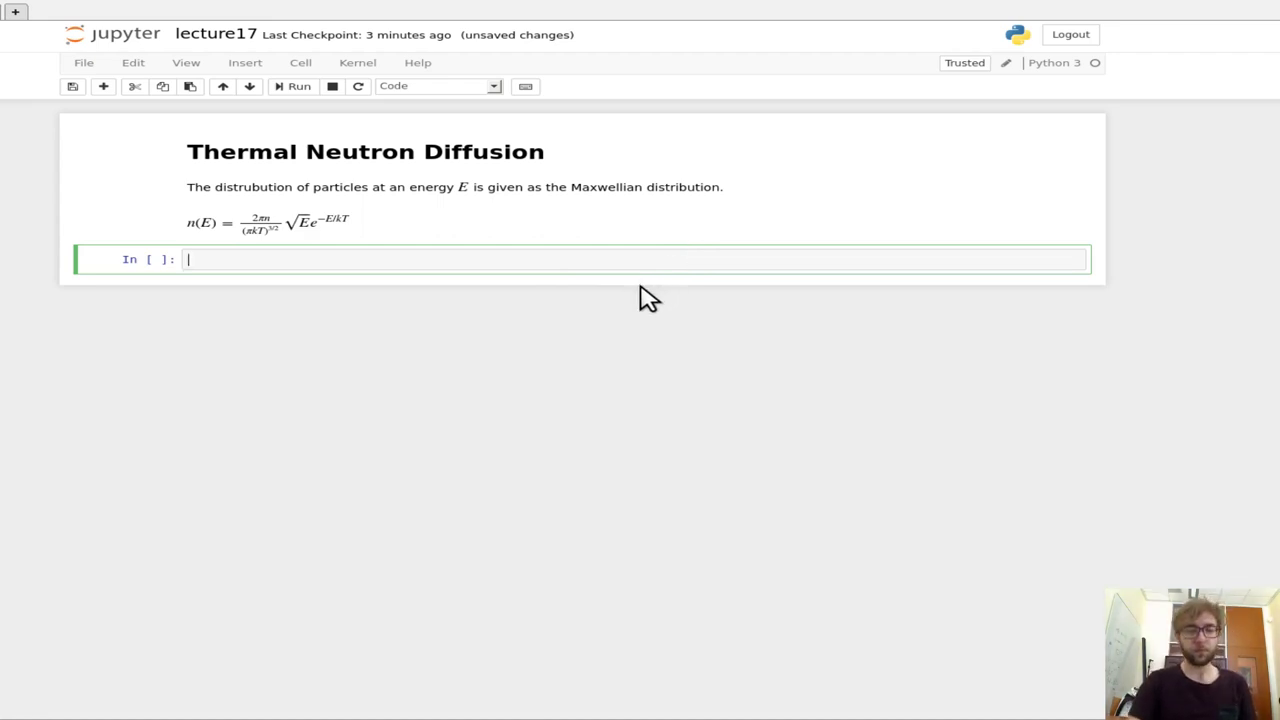
Step: Start an inline LaTeX equation reading v(E) = in a new Markdown cell
key("Escape")
key("m")
key("Return")
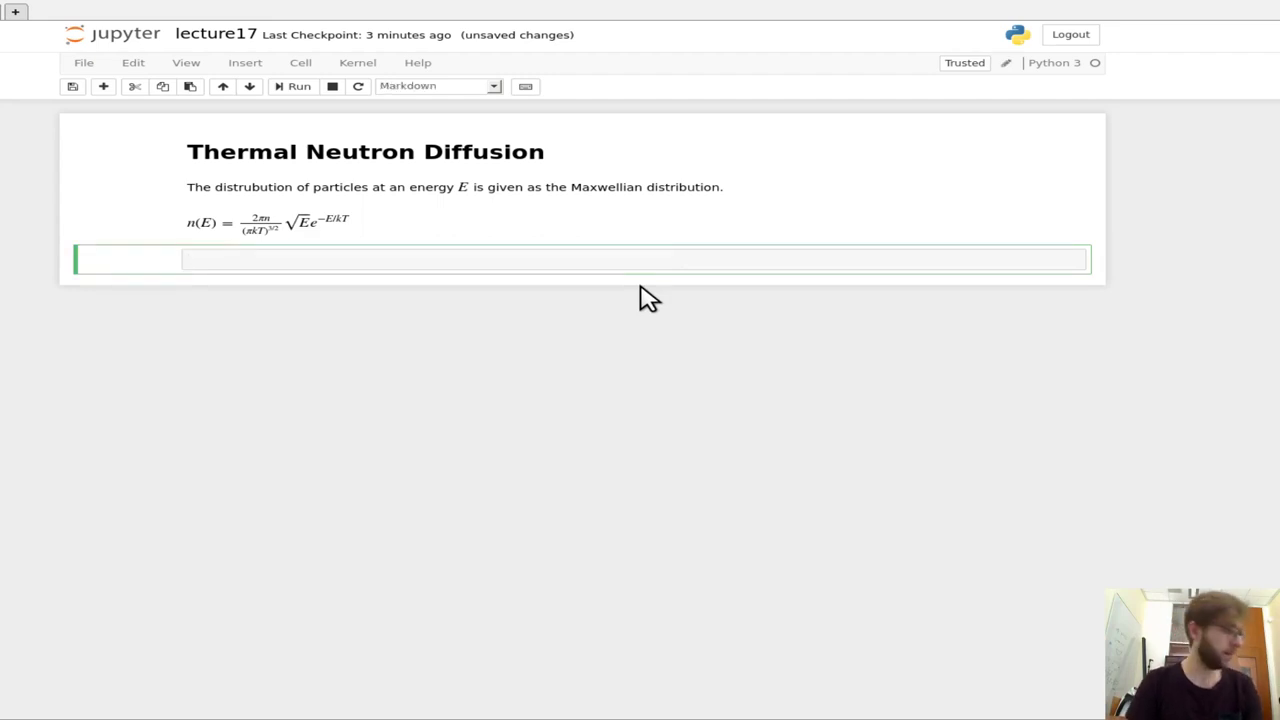
type("v(")
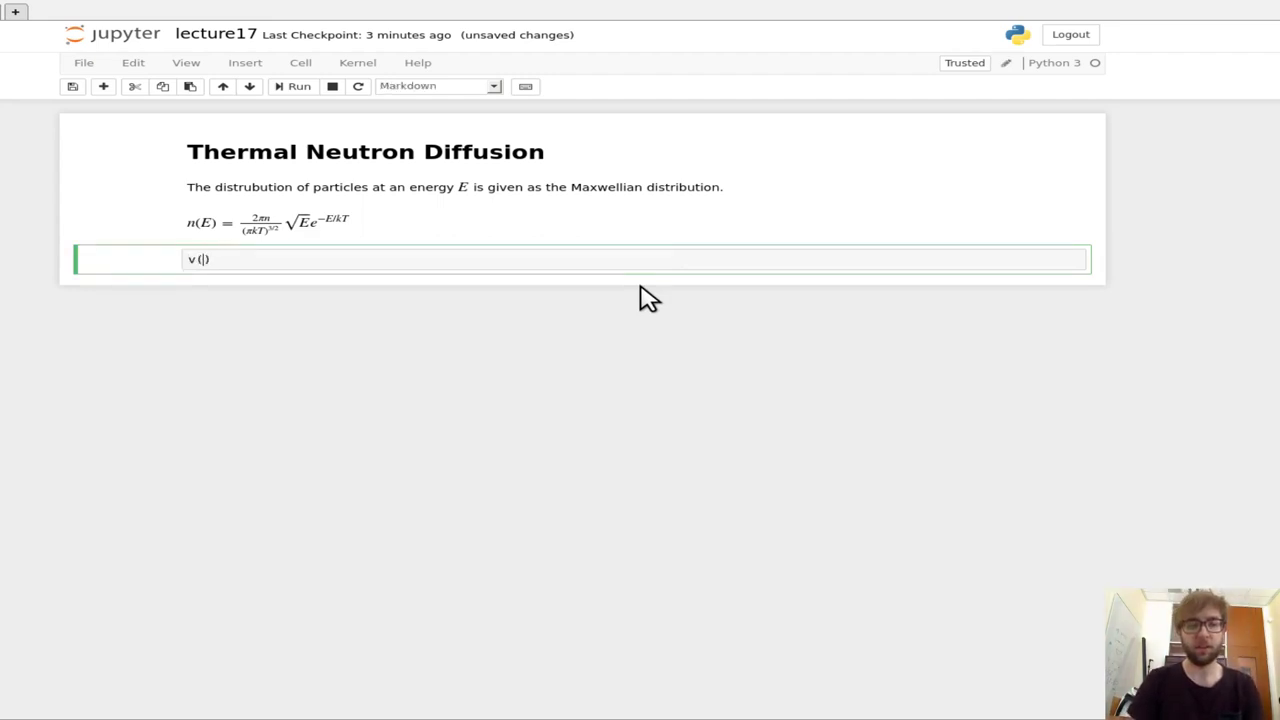
type("E)")
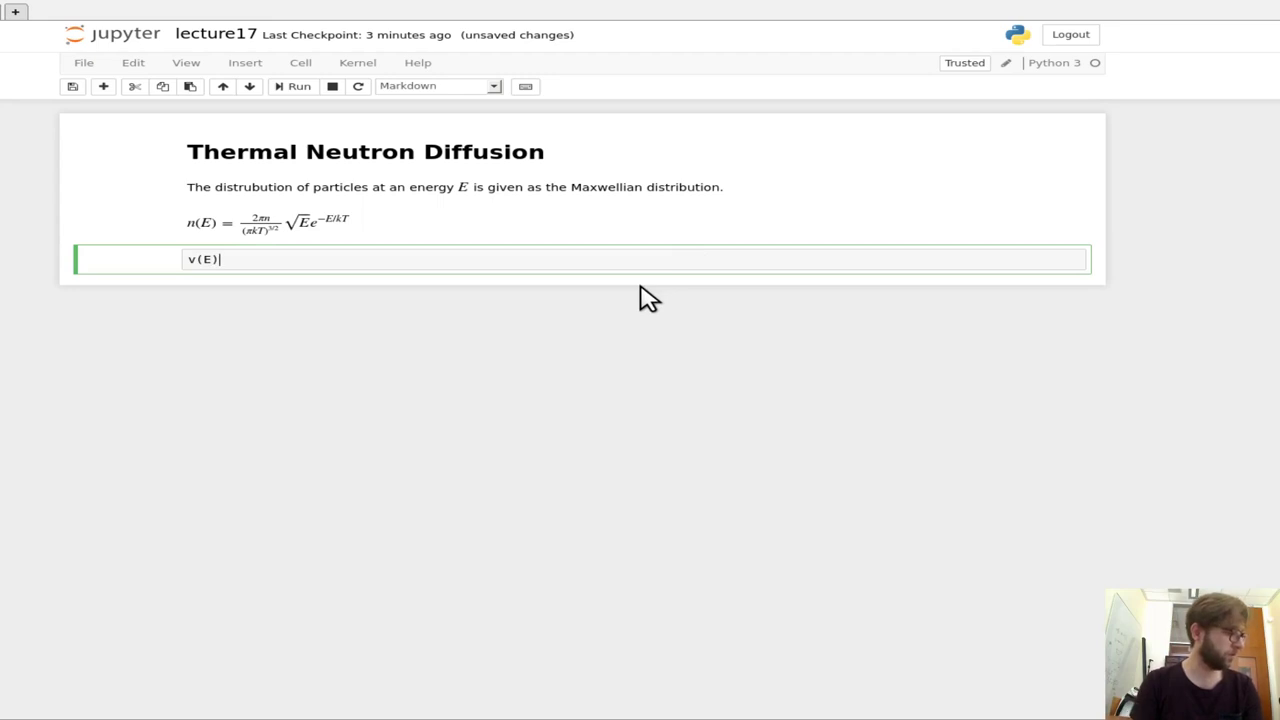
key("Home")
type("$")
key("End")
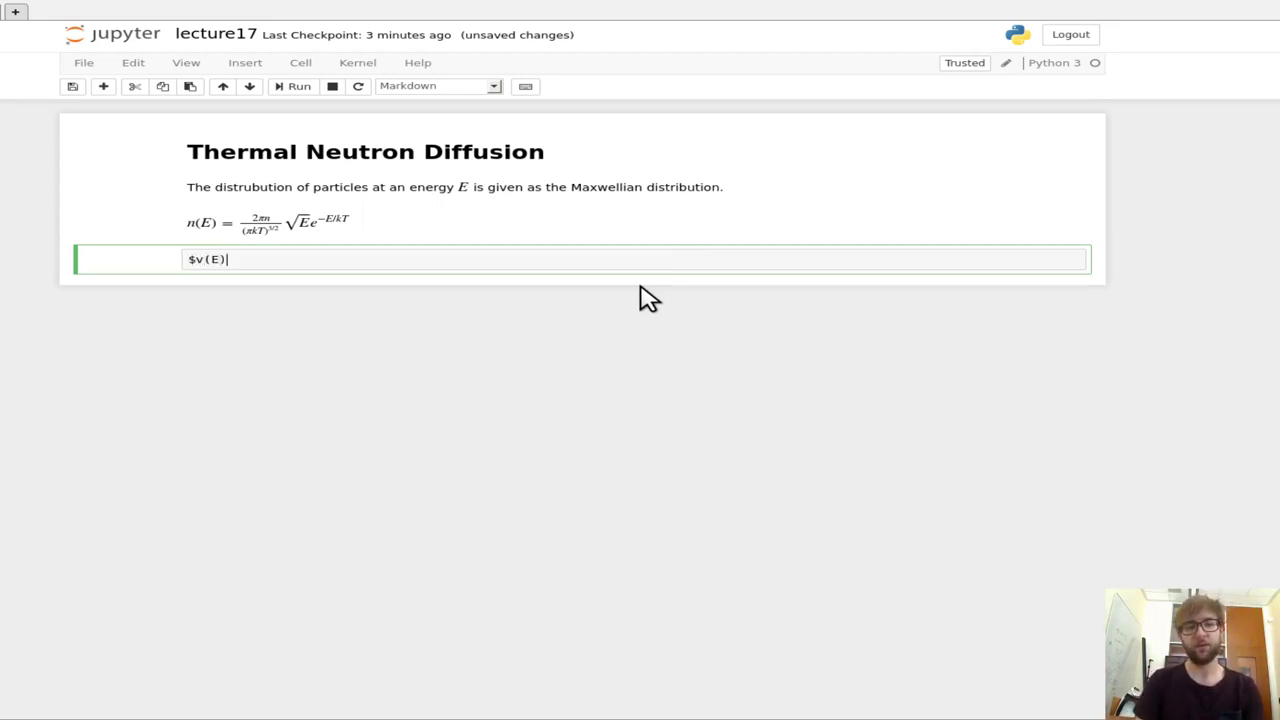
type("$")
key("Left")
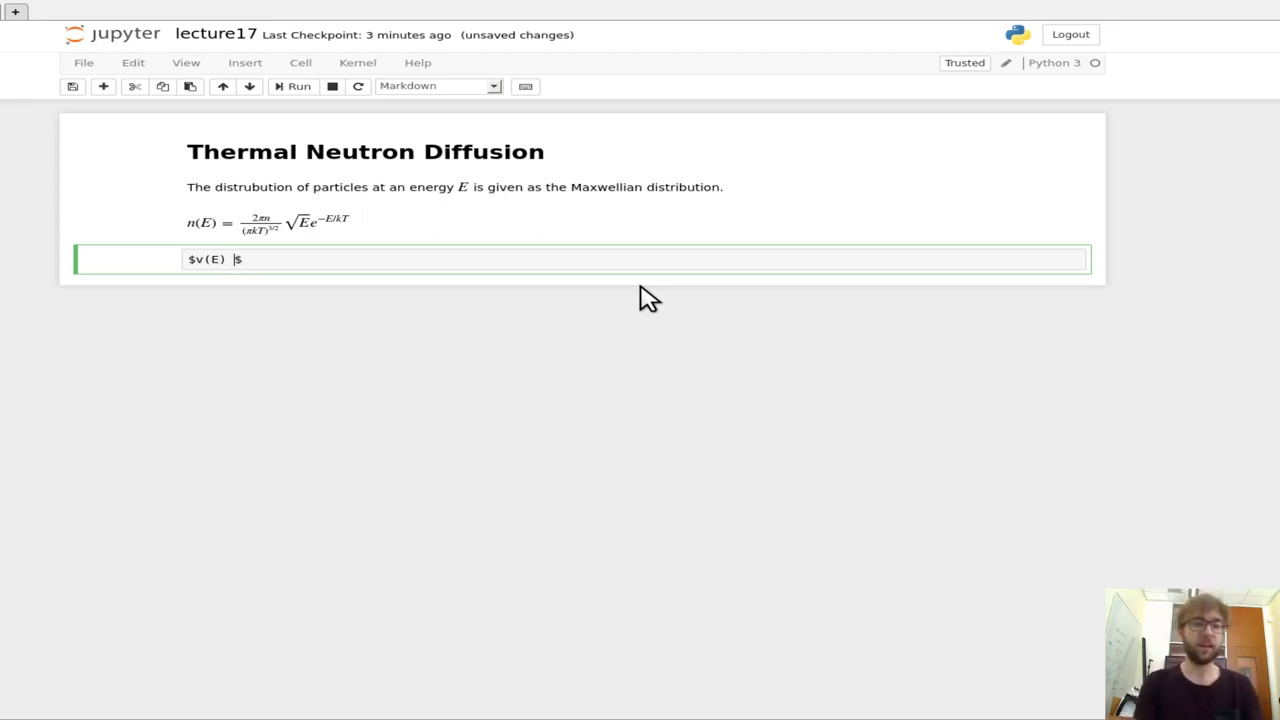
type("=")
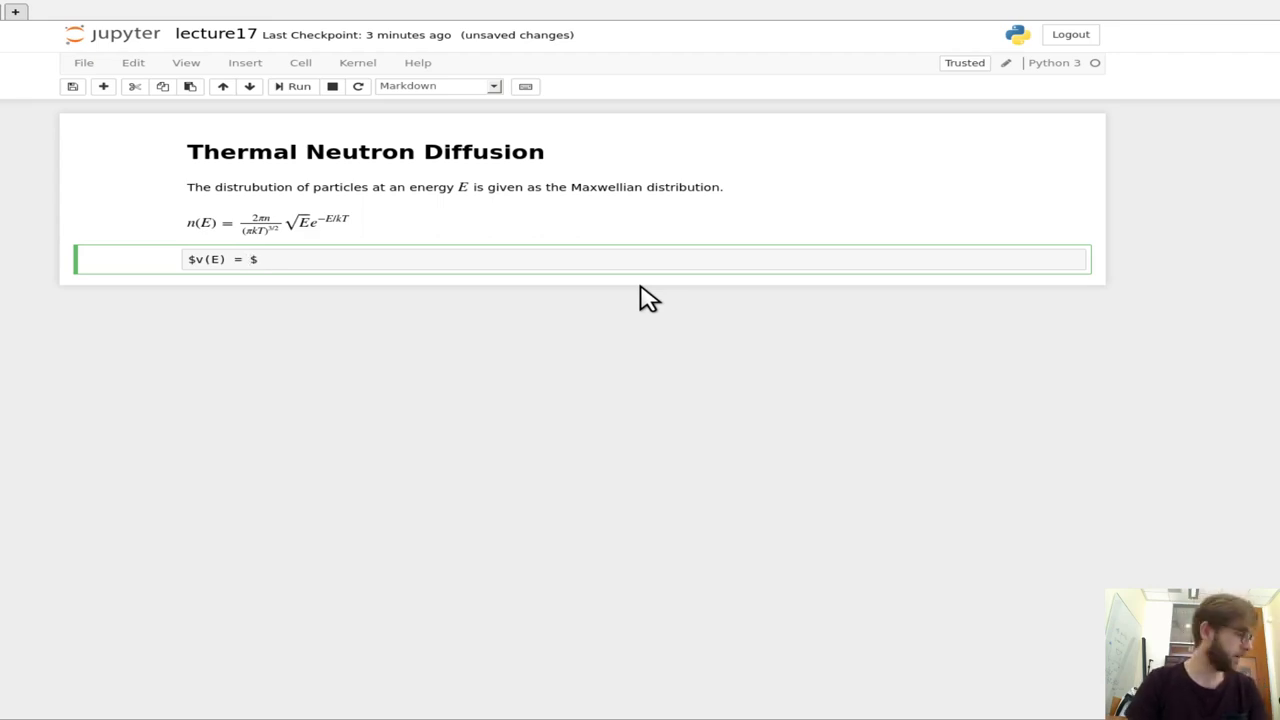
Step: Complete the v(E) equation with \sqrt{\frac{2E}{m_n}} and render the cell
type("\\")
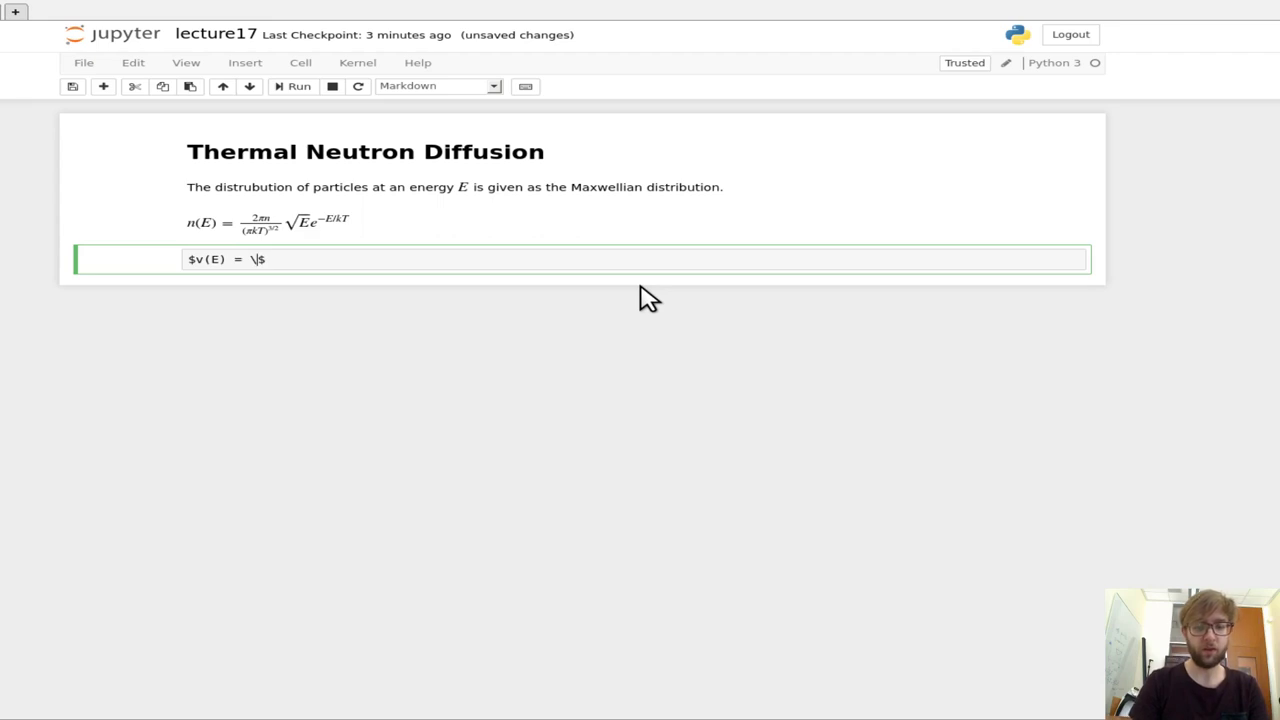
type("sqrt")
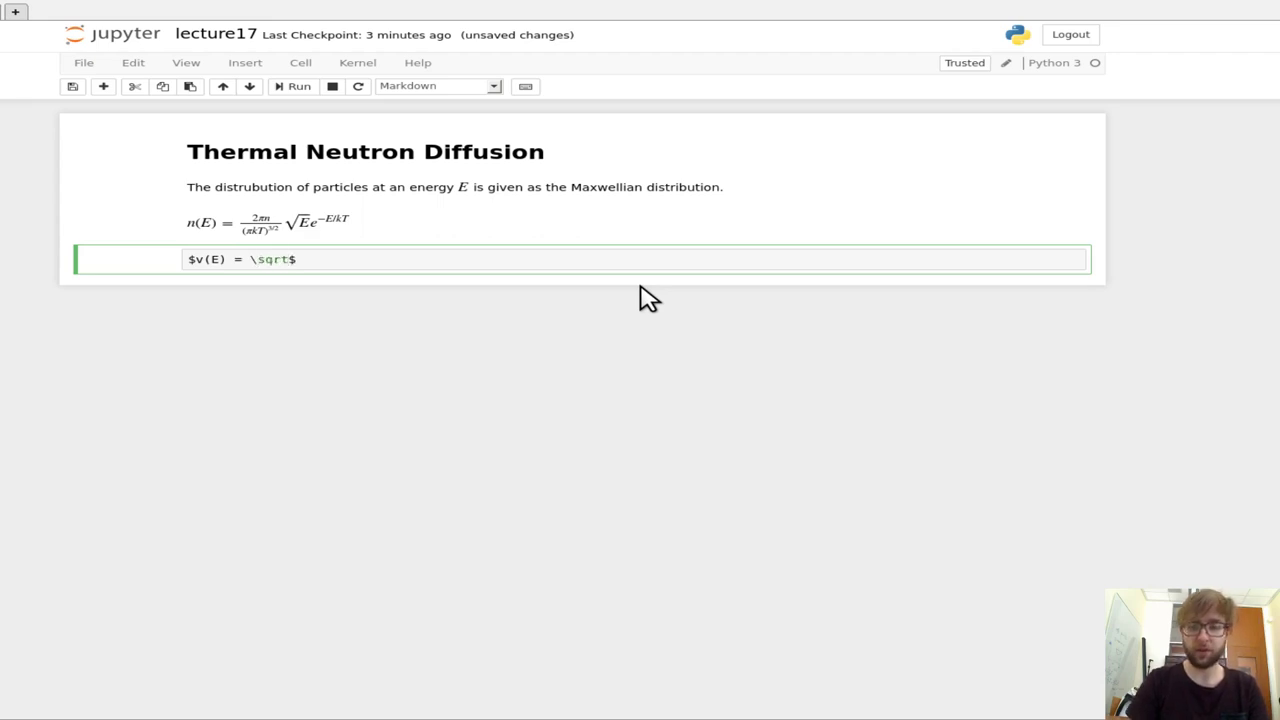
type("(")
type("\\frac{2E}")
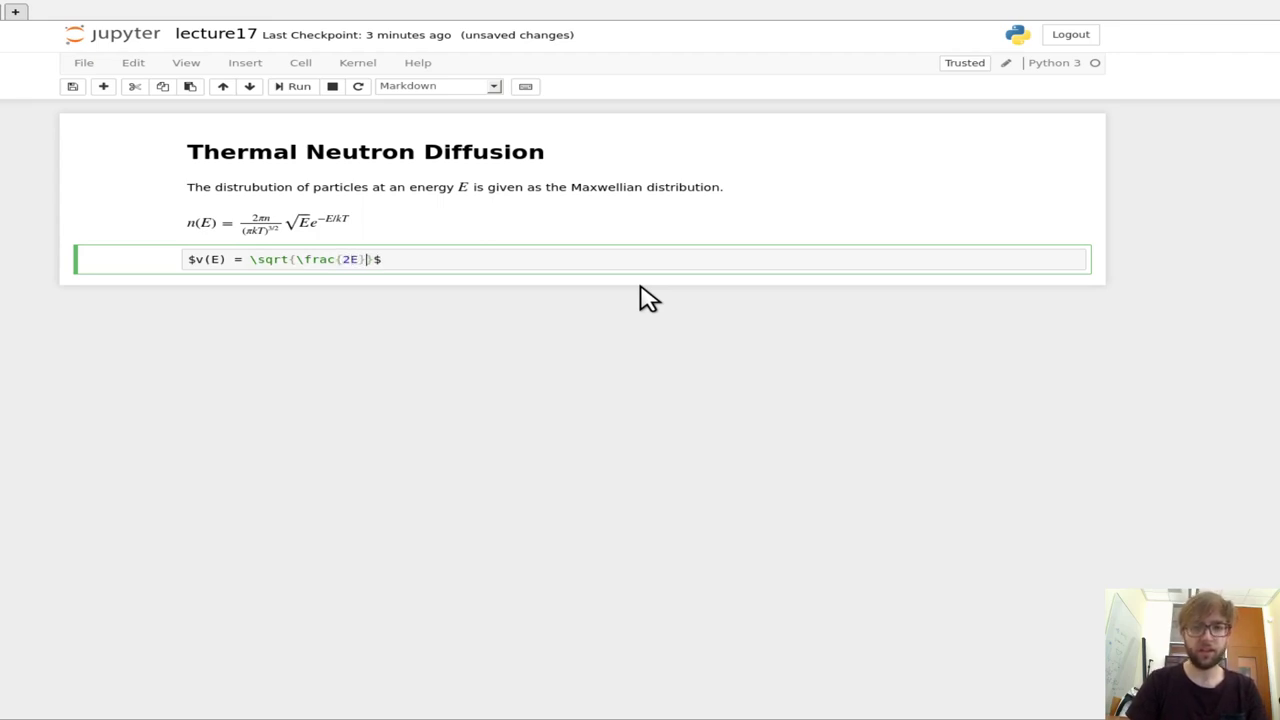
type("{m")
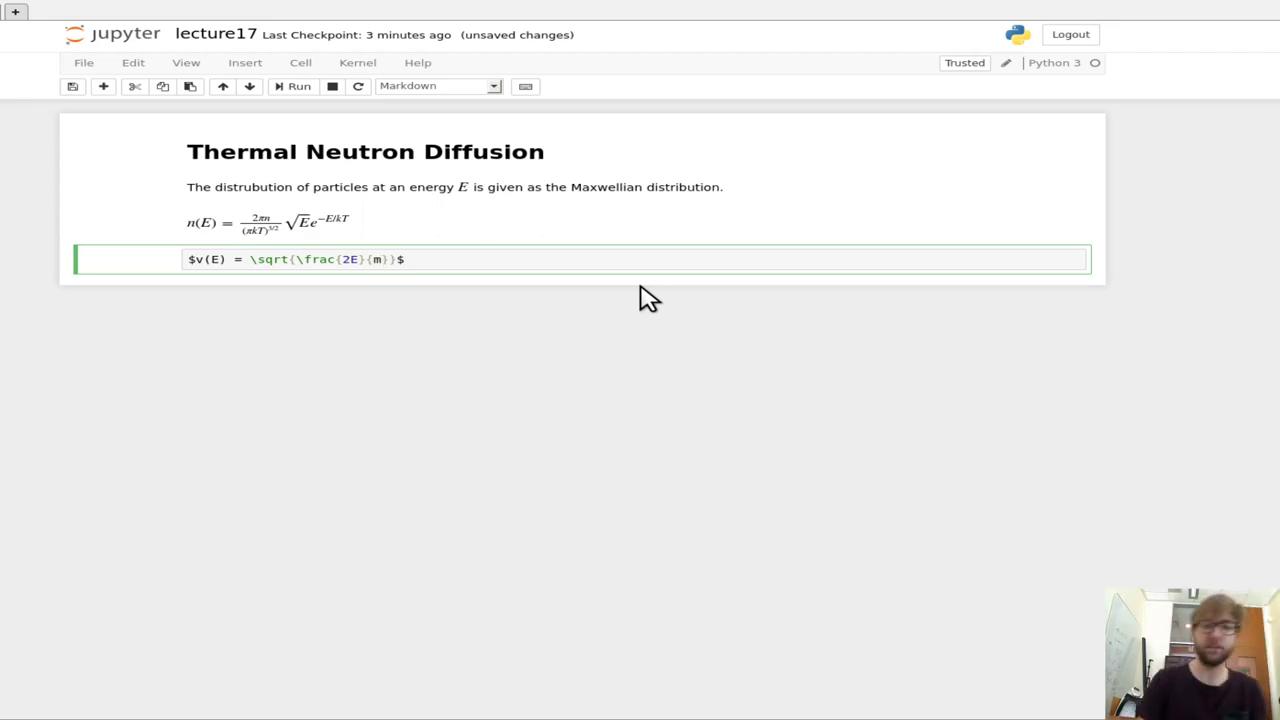
type("_n")
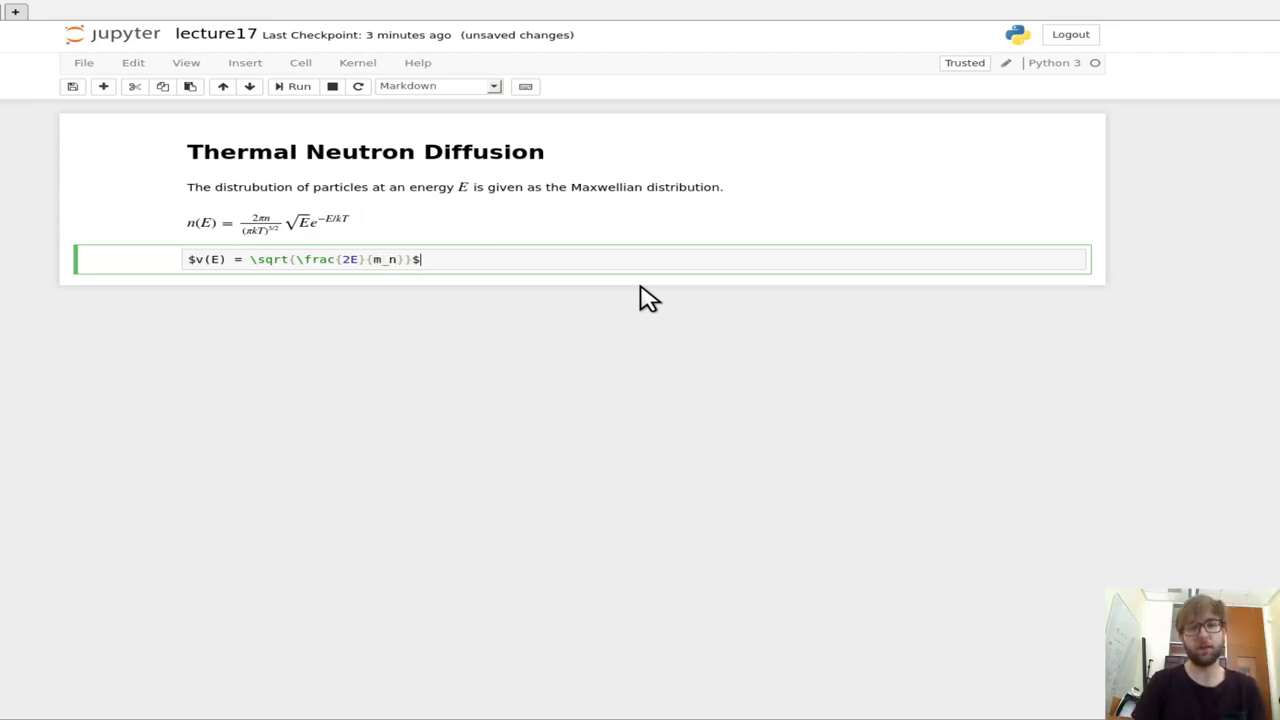
key("shift+Return")
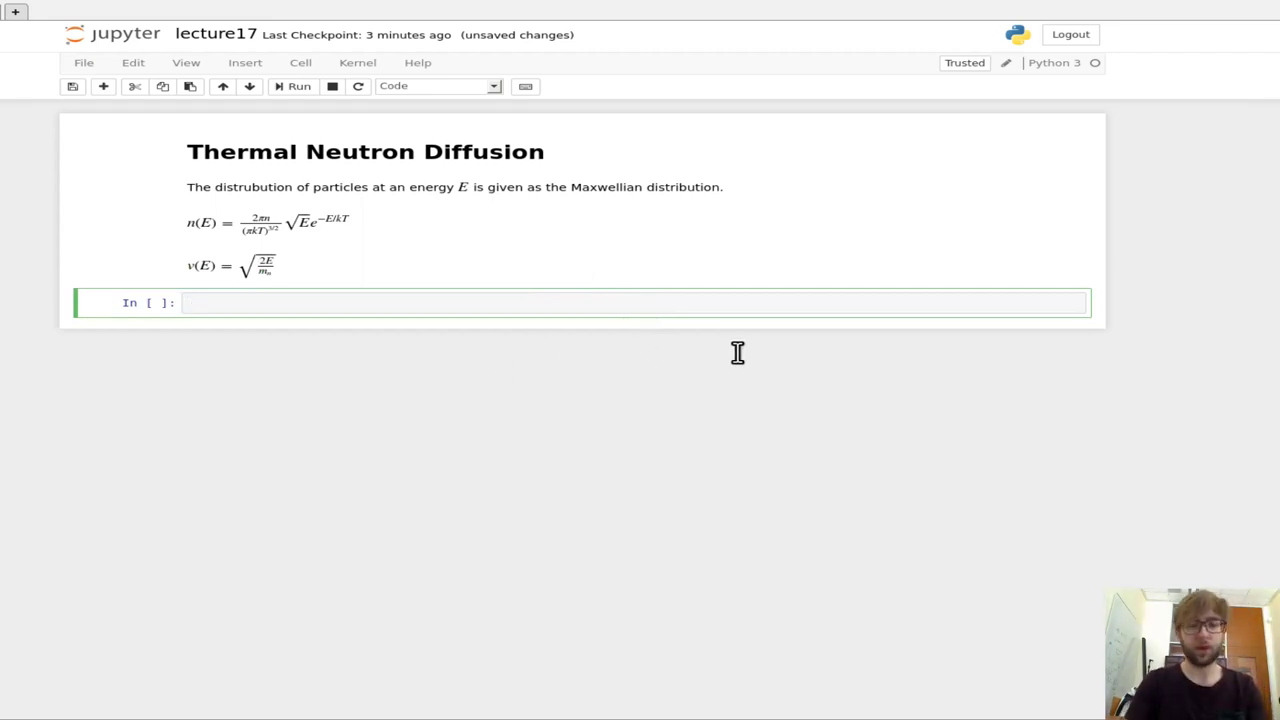
Step: Start an inline LaTeX equation in a new Markdown cell with \phi and a pair of parentheses
key("Escape")
key("m")
key("Return")
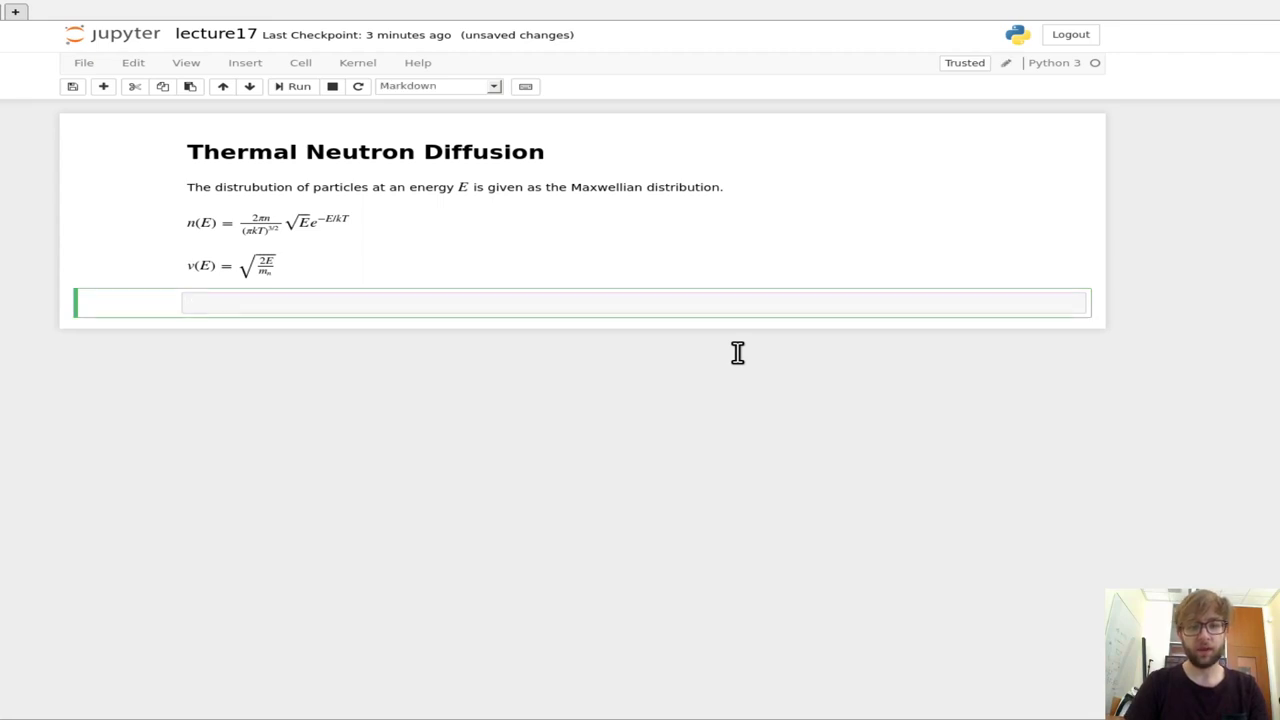
type("\\")
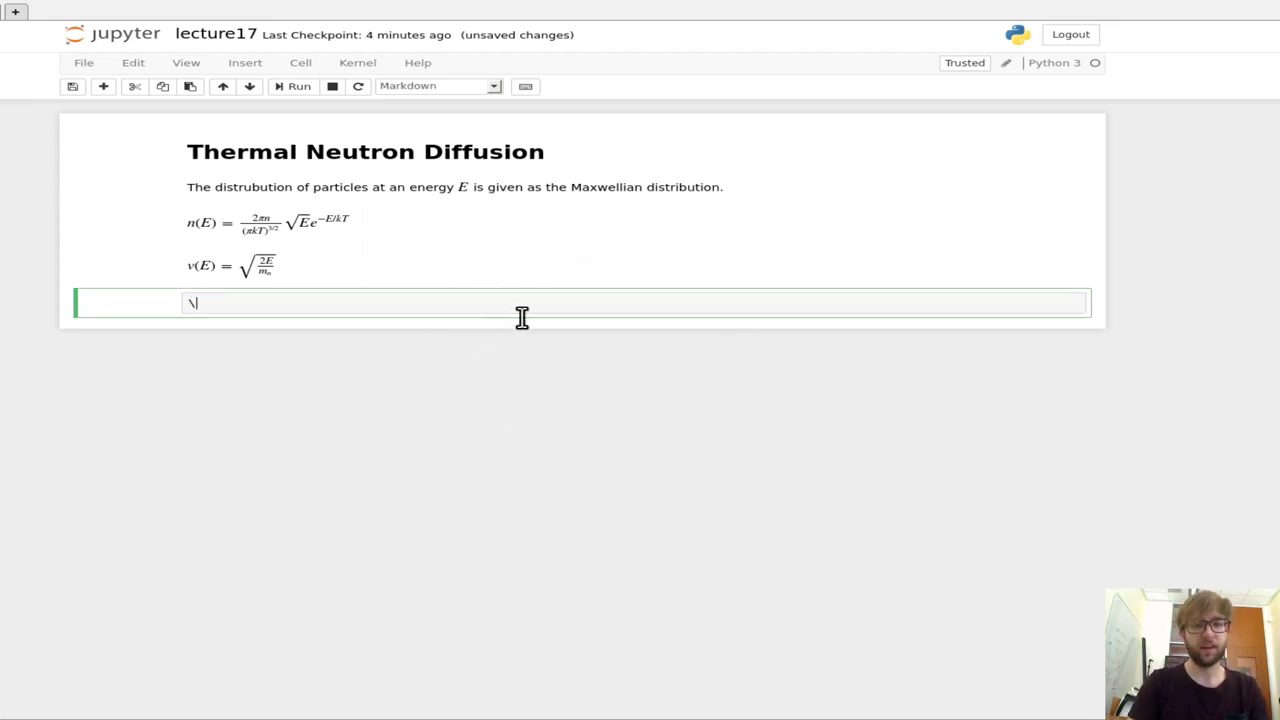
key("BackSpace")
type("$$")
key("Left")
type("\\phi()")
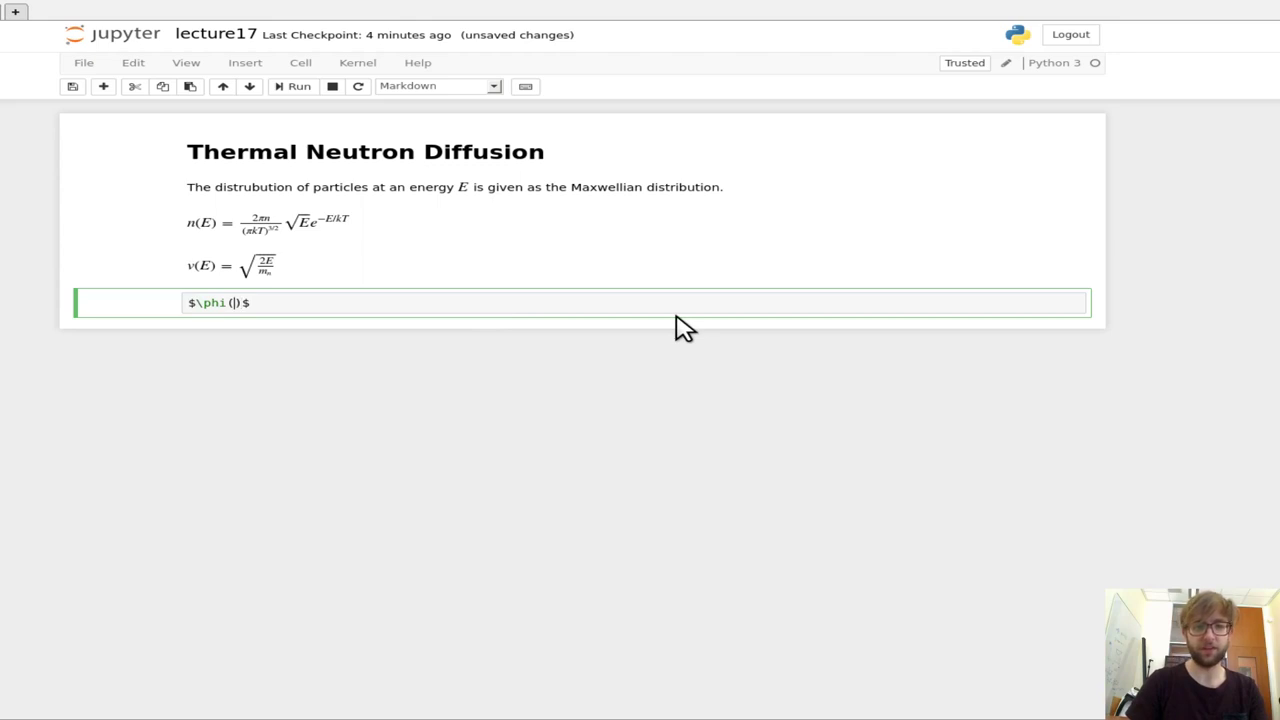
Step: Complete the equation as \phi(E) = n(E) v(E) and render the cell
type("E) = n")
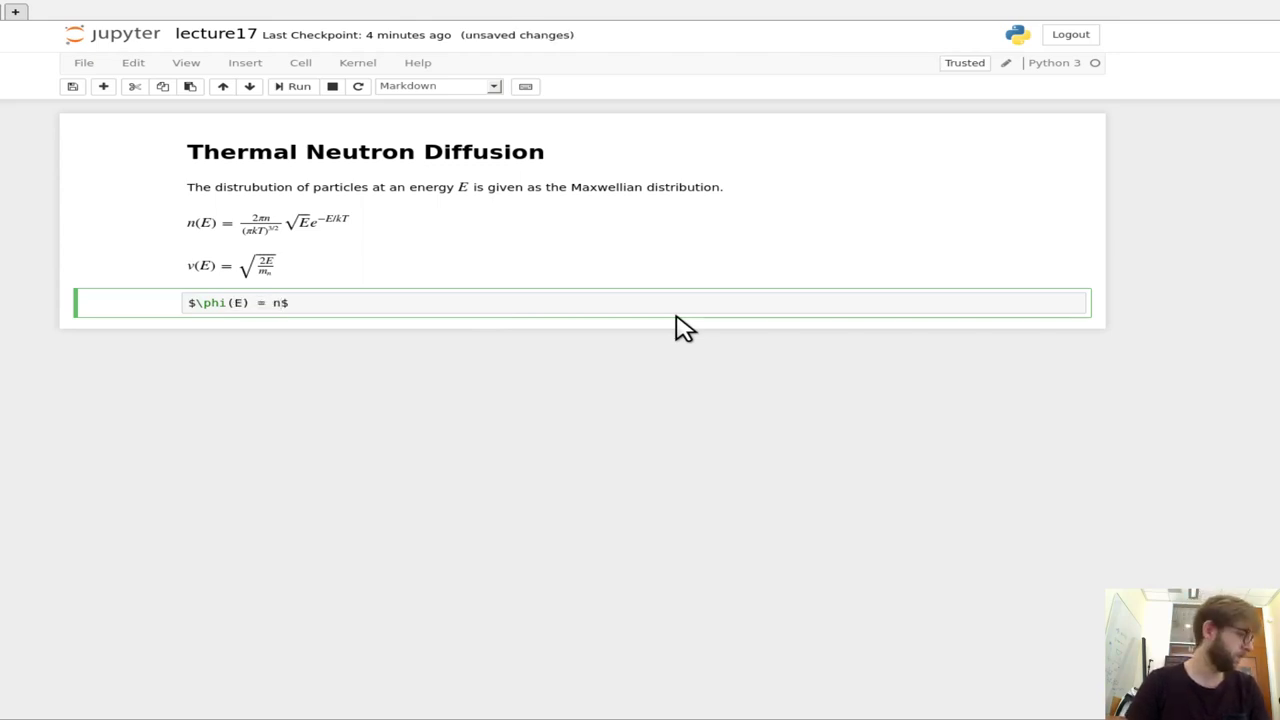
type("(")
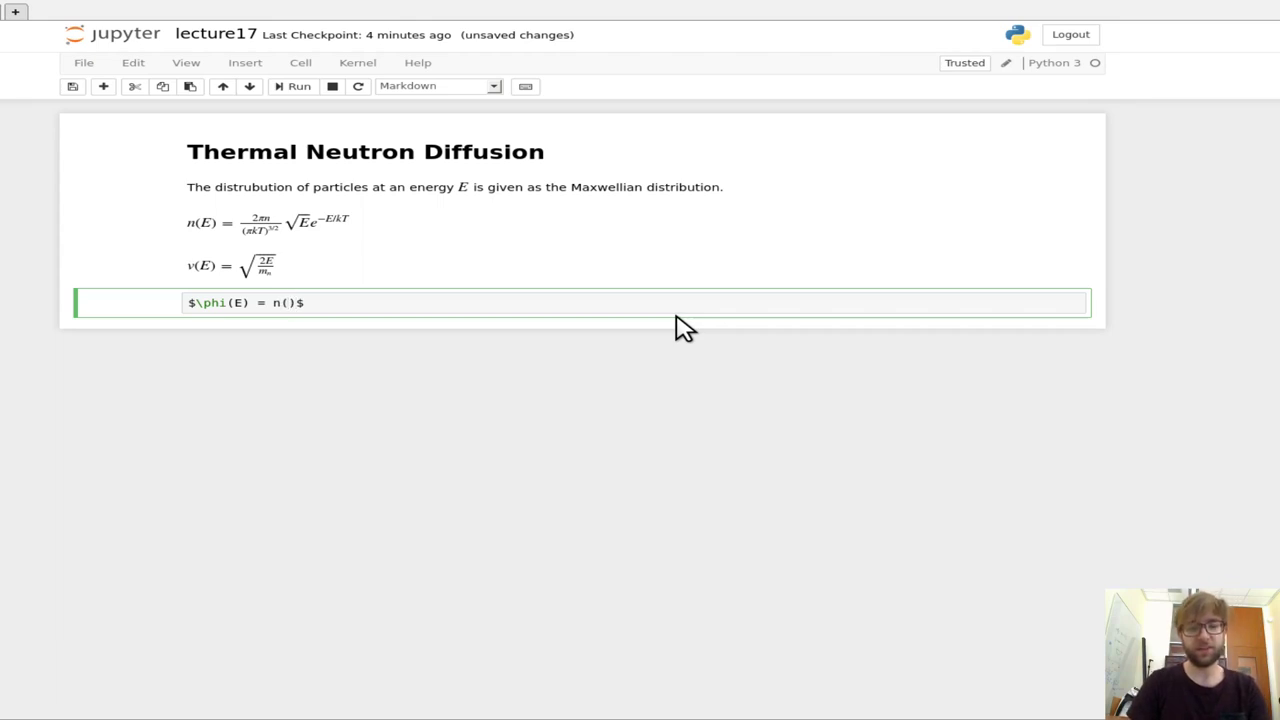
type("E)")
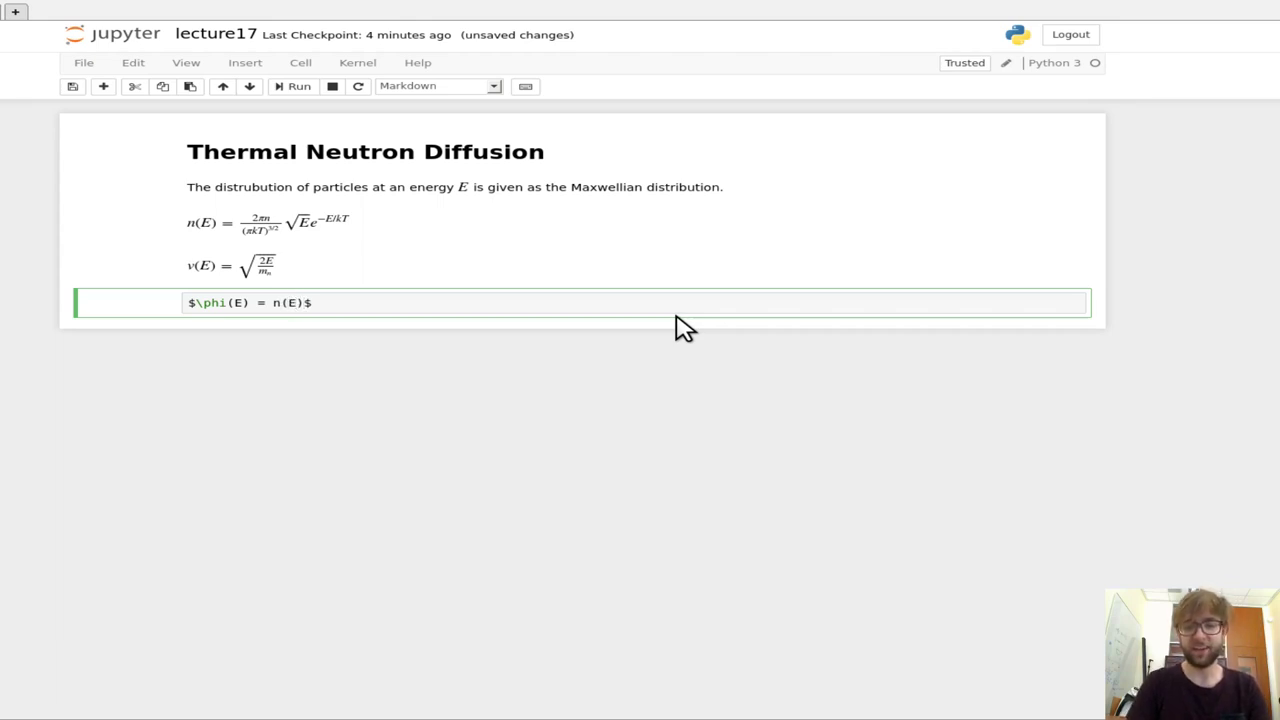
type(" v(")
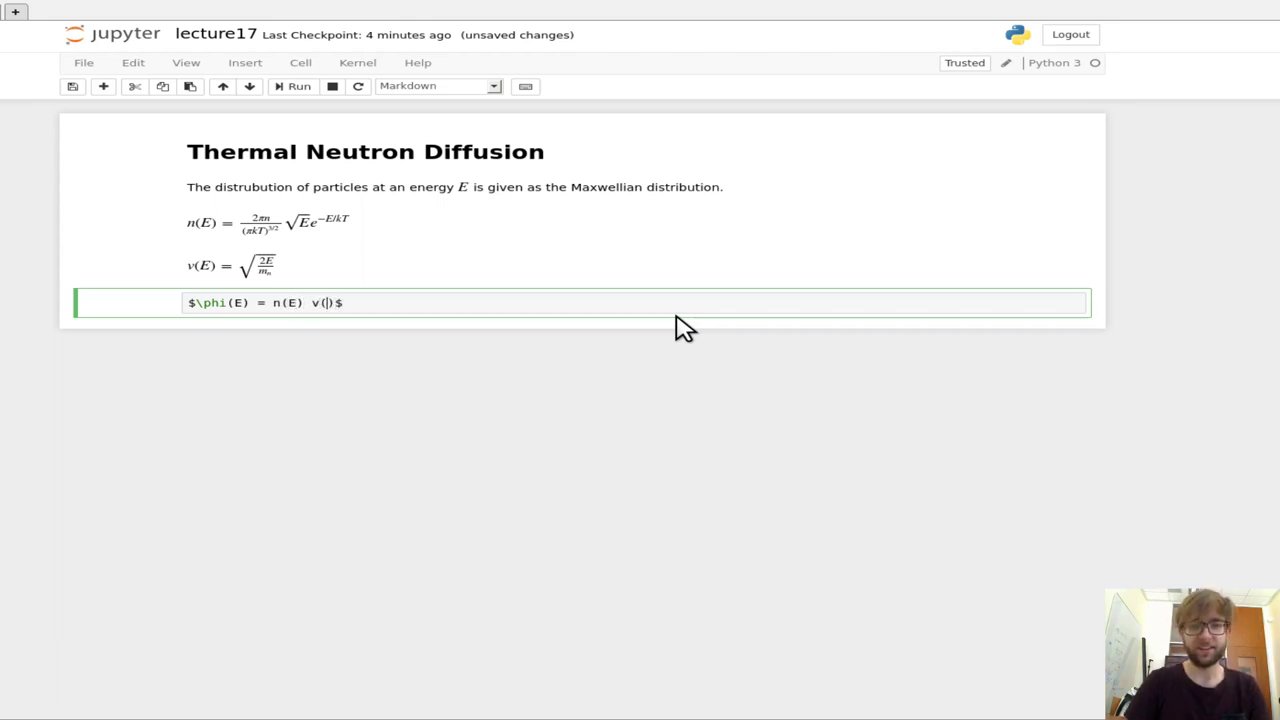
type("E)")
key("shift+Return")
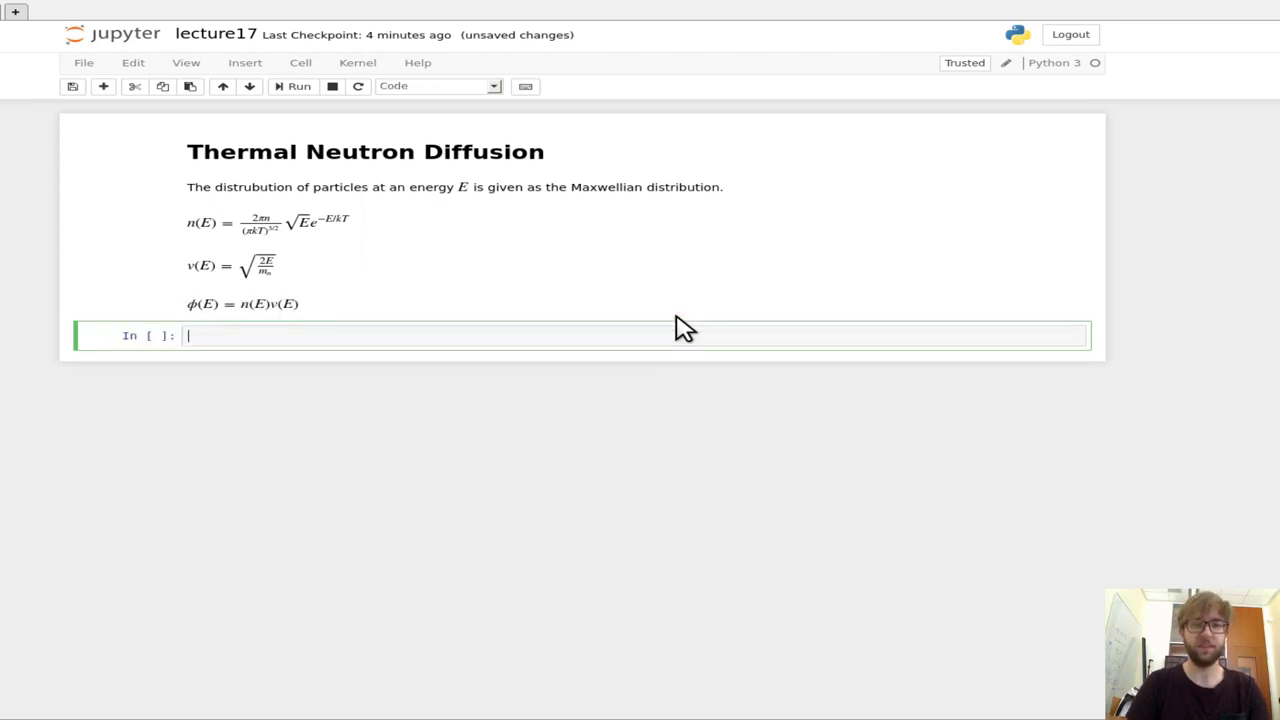
Step: Begin a second flux equation in a new Markdown cell with the inline LaTeX \phi(E) =
key("Escape")
key("m")
key("Return")
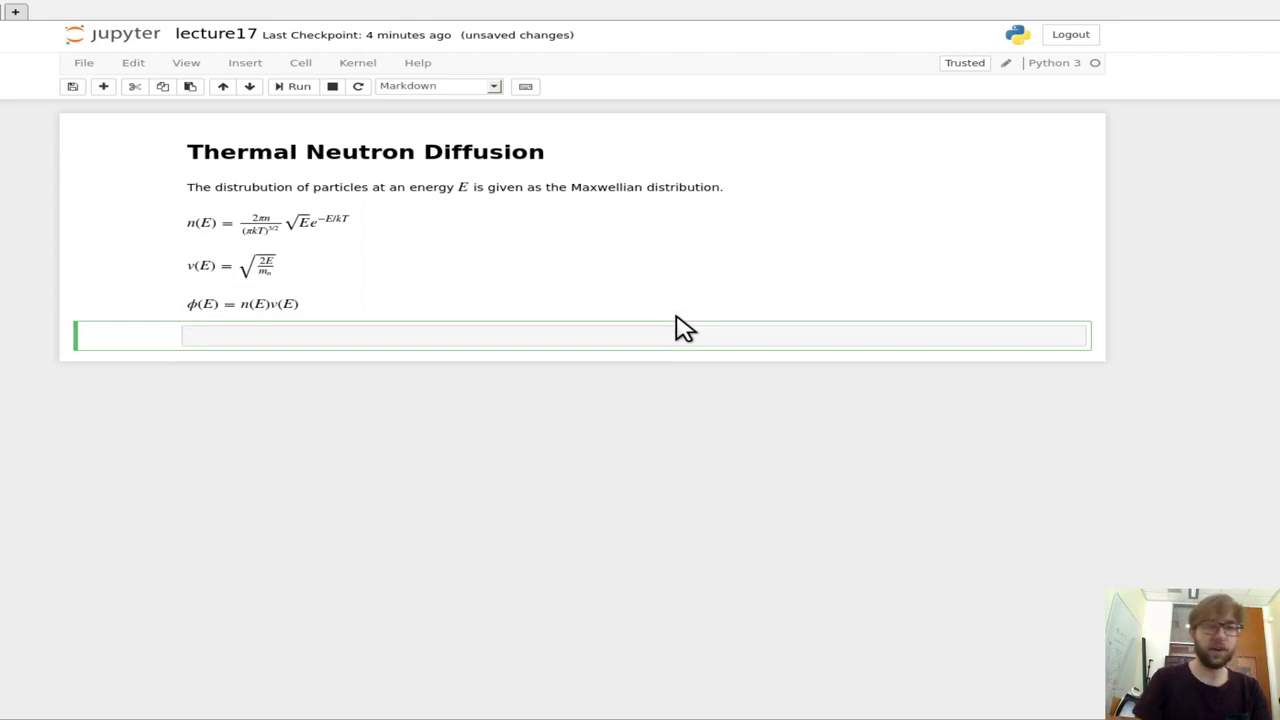
type("$$")
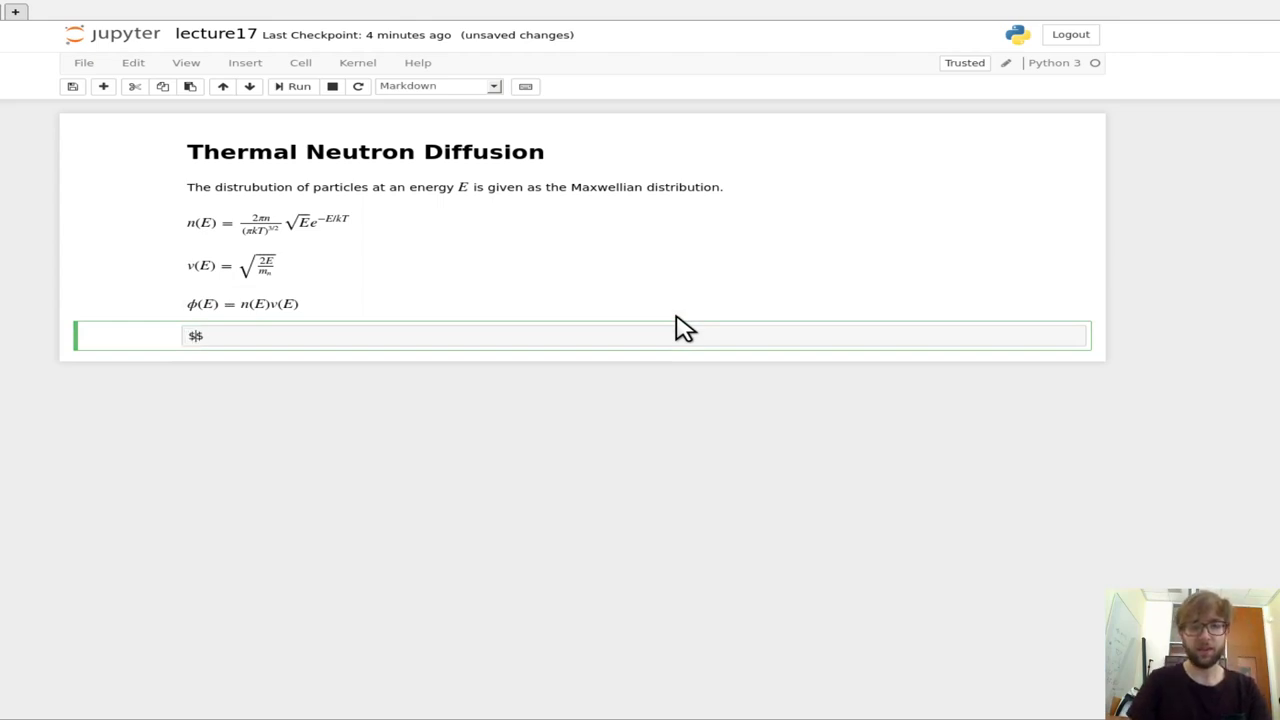
type("\\")
type("phi")
type("(E) ")
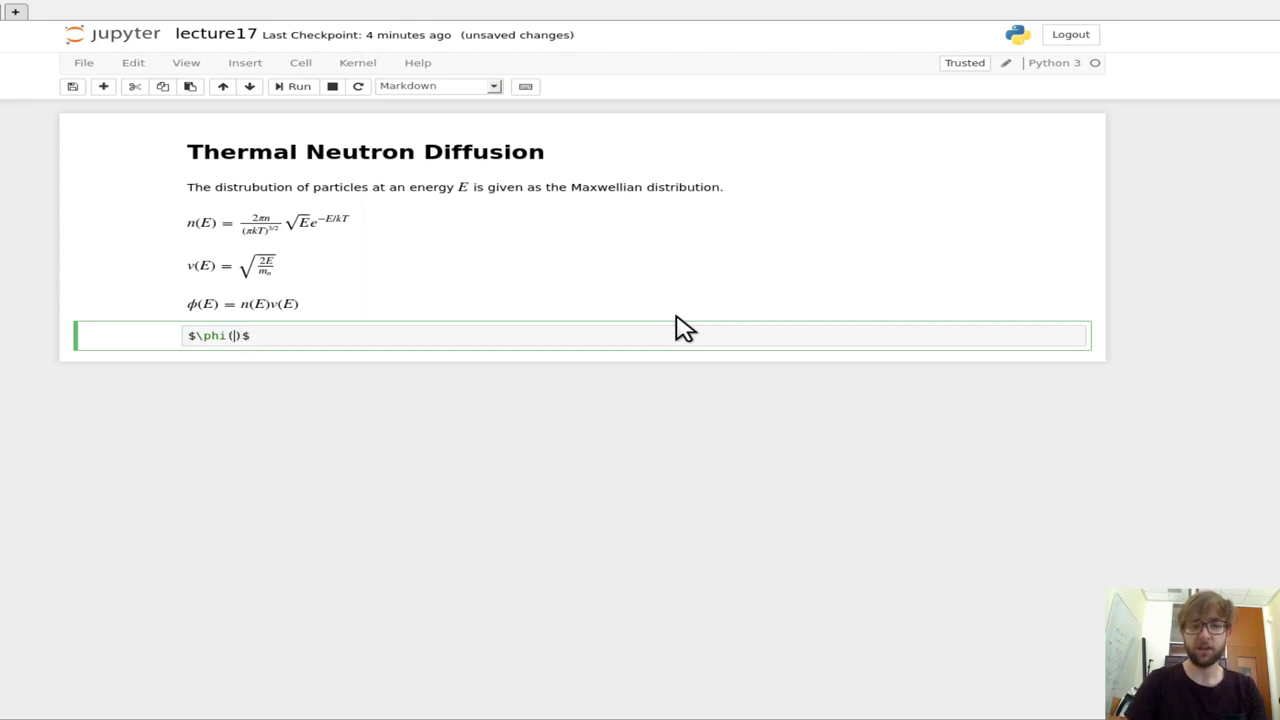
type("=")
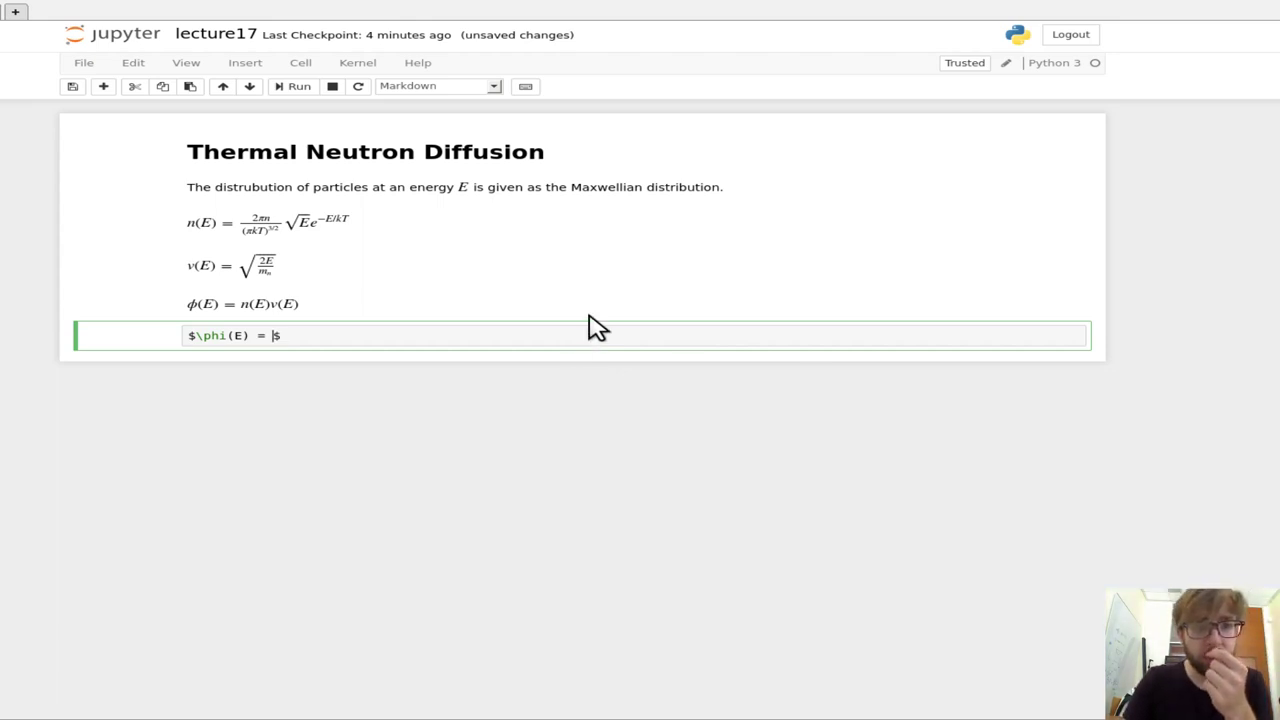
Step: Copy the right-hand side of the n(E) equation into the new \phi(E) equation after its equals sign
key("Escape")
key("Up")
key("Up")
key("Up")
key("Return")
left_click_drag(577, 268, 1009, 271)
key("ctrl+c")
key("Escape")
key("Down")
key("Down")
key("Down")
key("Return")
key("ctrl+v")
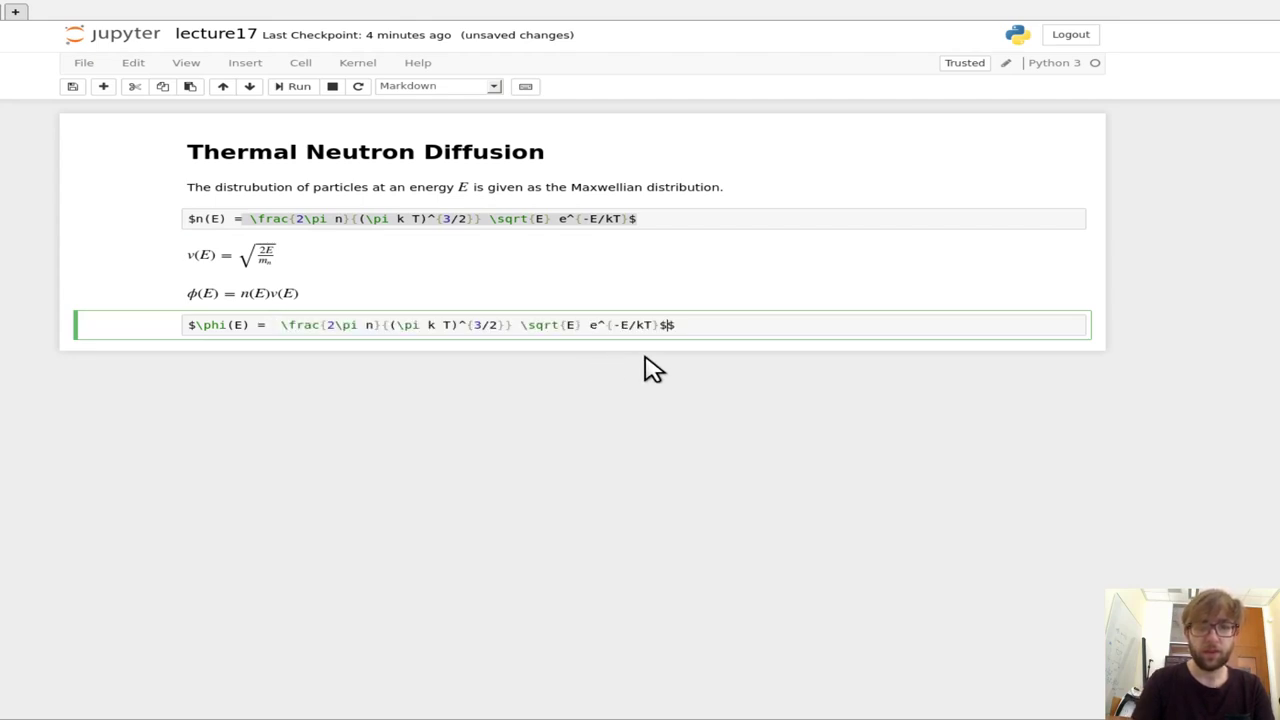
Step: Copy the square-root expression \sqrt{\frac{2E}{m_n} from the v(E) equation's source, without the closing dollar sign
key("Escape")
key("Up")
key("Up")
key("Return")
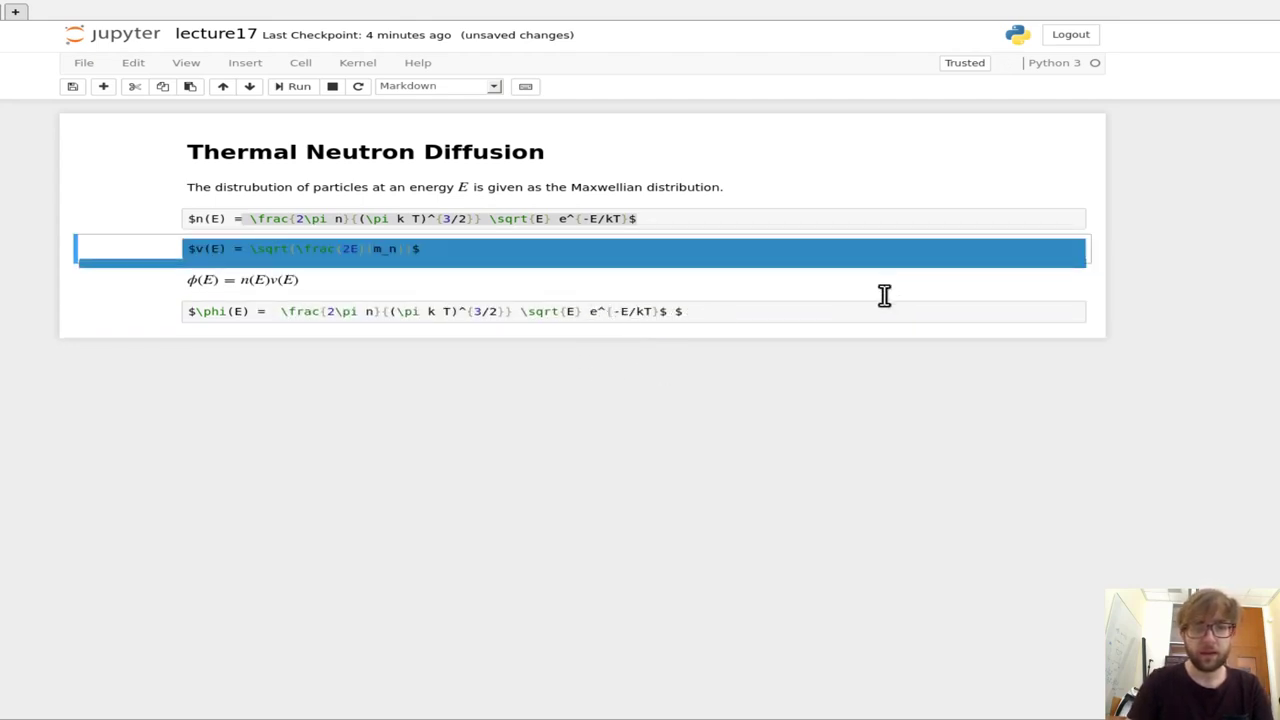
key("shift+Right")
key("shift+Right")
key("shift+Right")
key("shift+Right")
key("shift+Right")
key("shift+Right")
key("shift+Right")
key("Right")
key("shift+End")
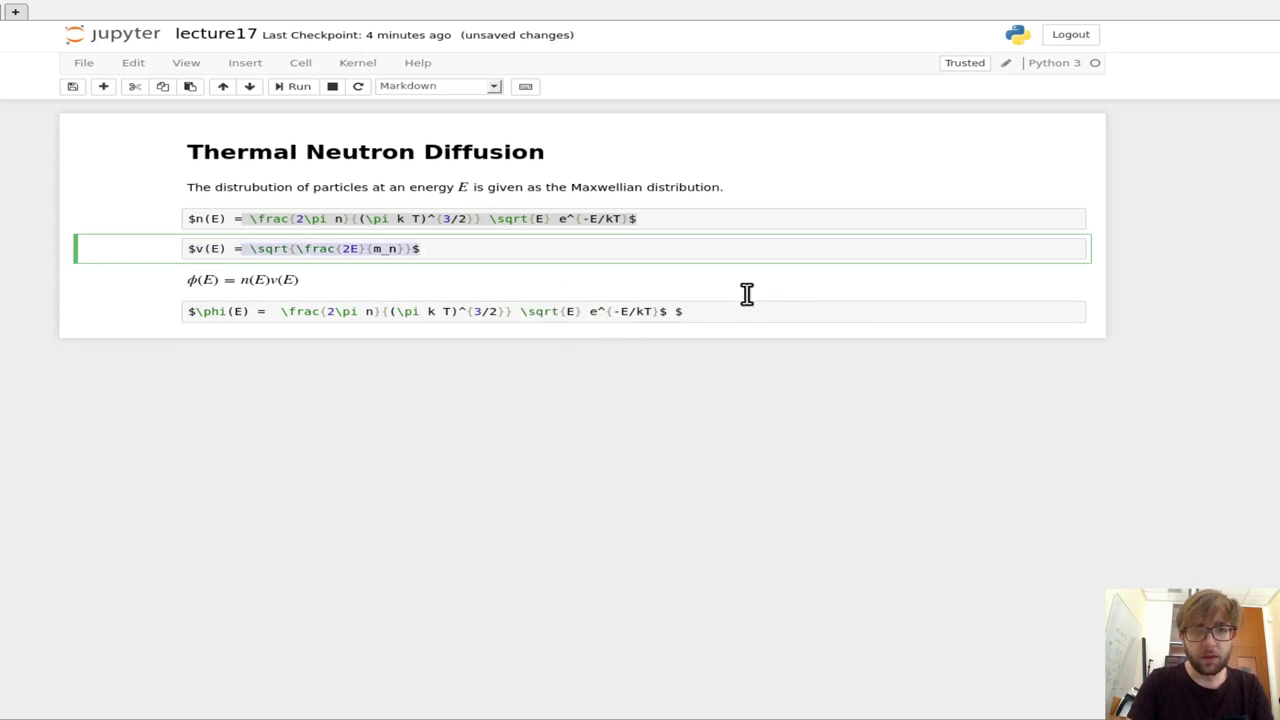
key("shift+Left")
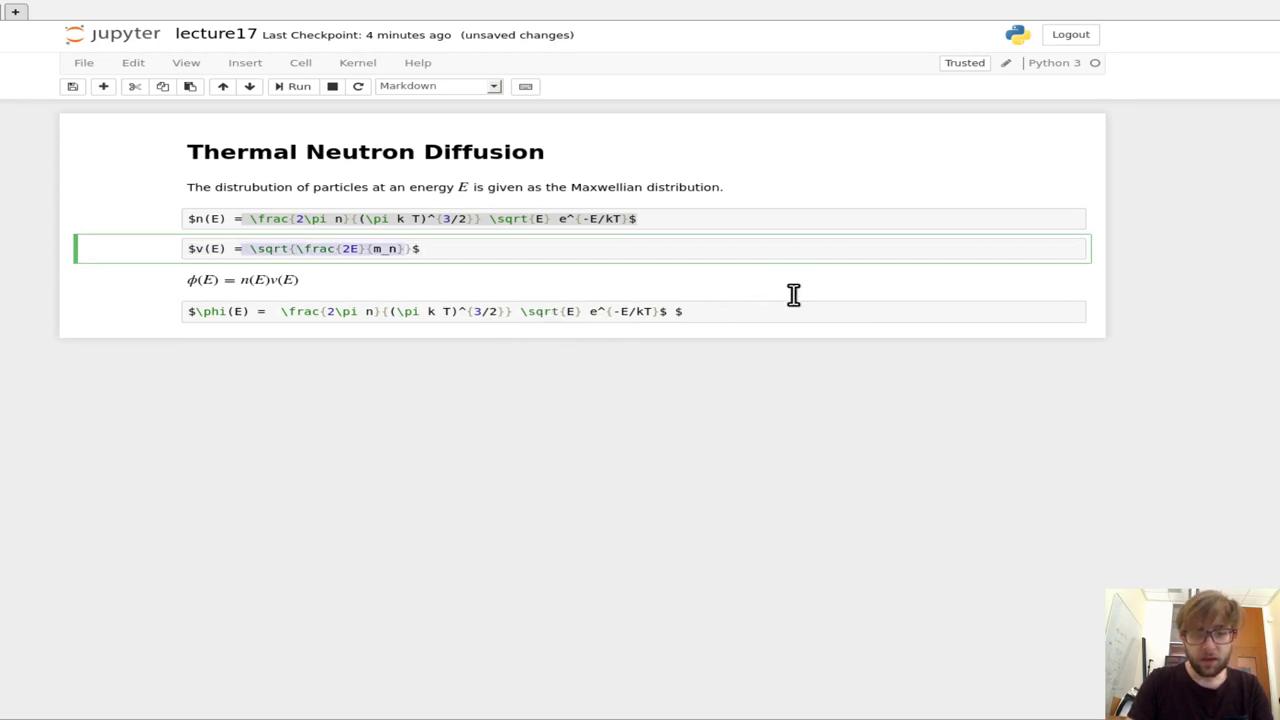
key("ctrl+c")
Step: Remove the surplus dollar sign after e^{-E/kT} in the new \phi(E) equation and paste the copied square root there
key("Escape")
key("Down")
key("Down")
key("Return")
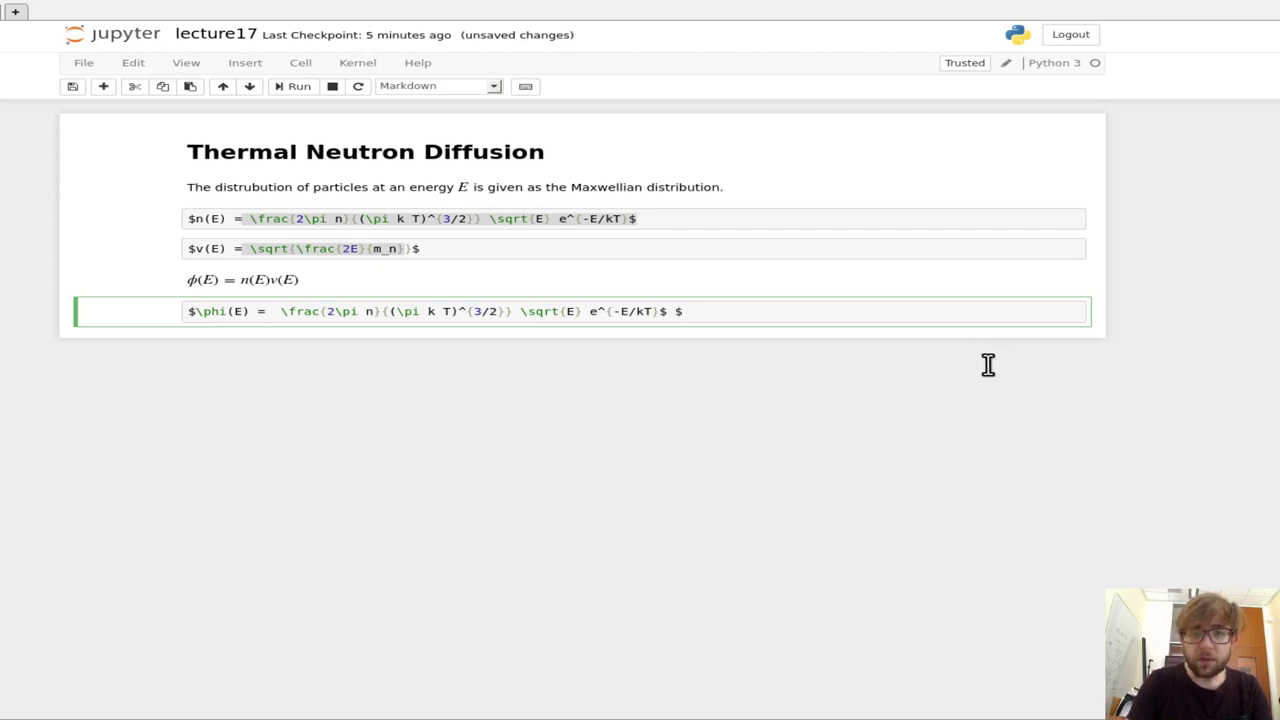
key("BackSpace")
key("ctrl+v")
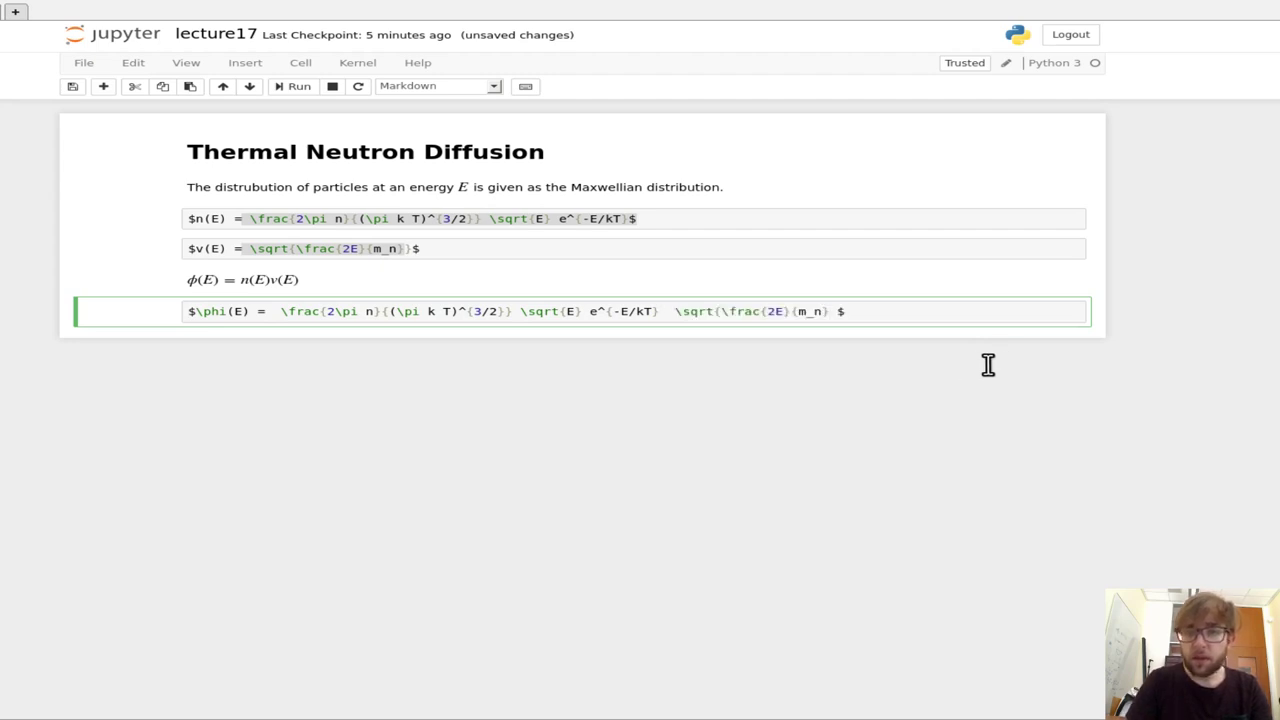
Step: Add the missing closing brace to the square root in the expanded \phi(E) equation and render the cell
key("shift+Return")
key("Escape")
key("Up")
key("Return")
key("Escape")
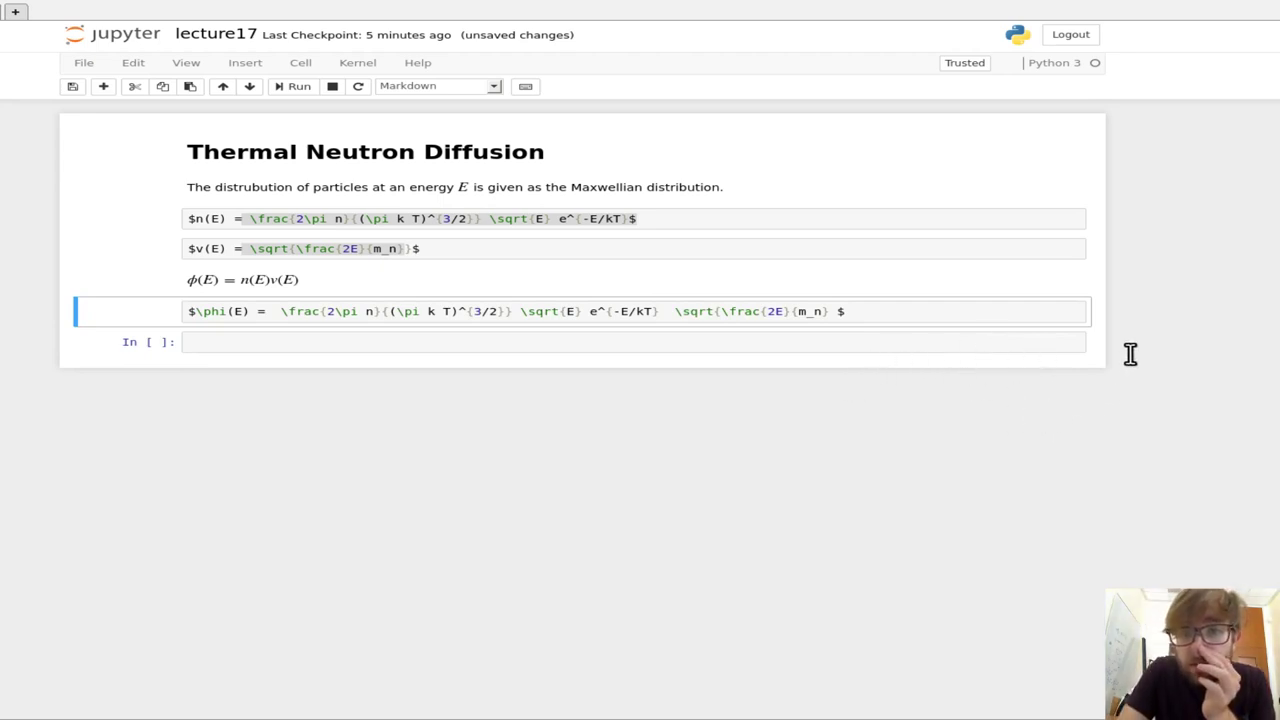
key("Return")
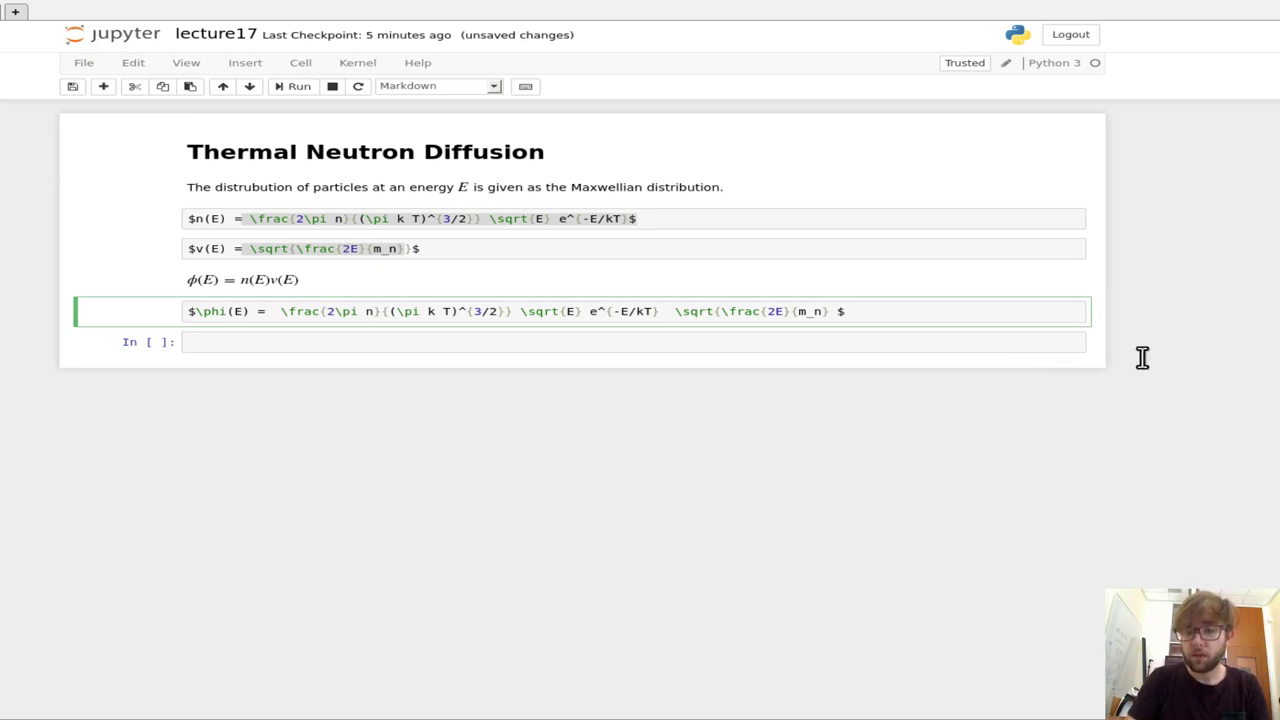
type("}")
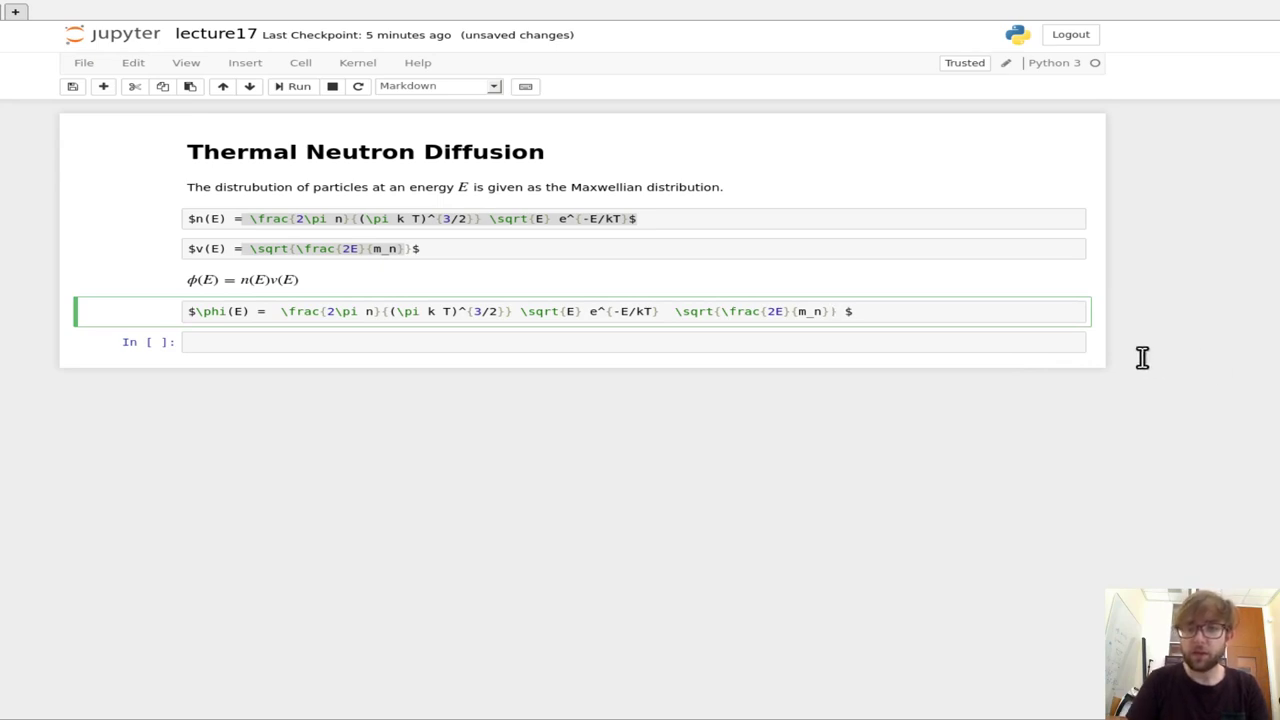
key("shift+Return")
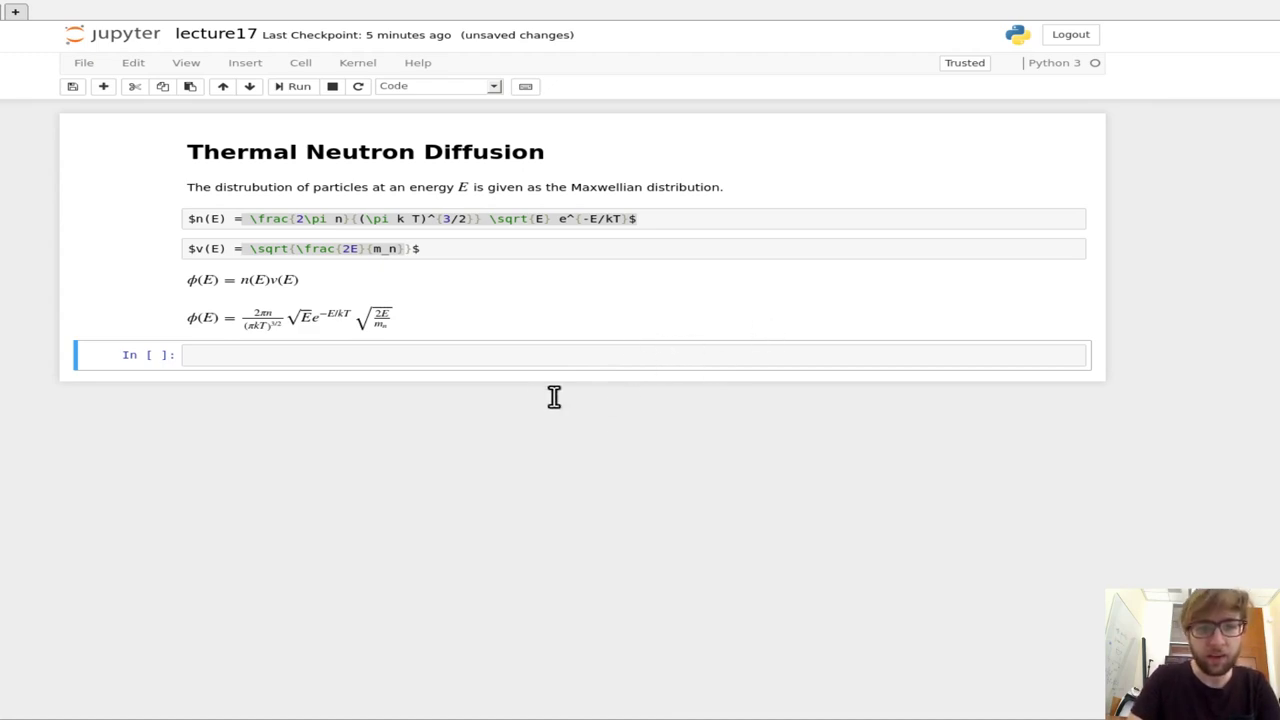
Step: Convert the new empty cell below the expanded \phi(E) equation to Markdown
key("Return")
key("Escape")
key("m")
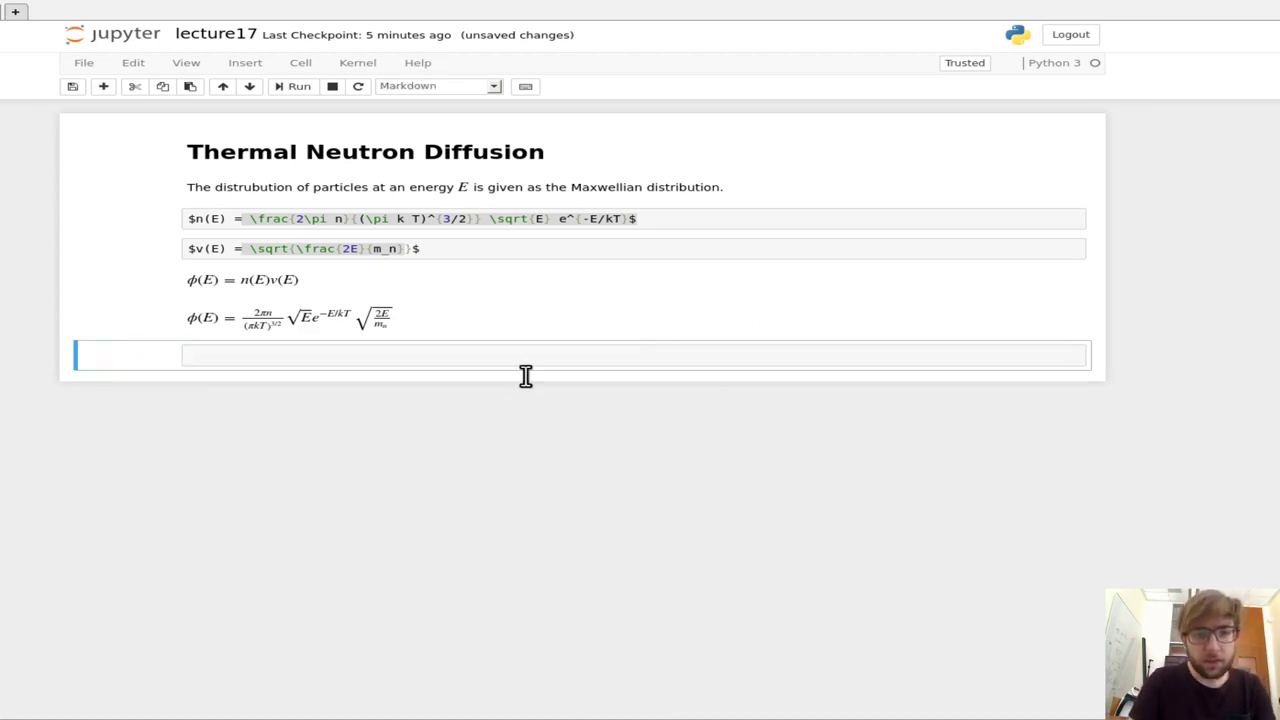
Step: Copy the full source of the expanded \phi(E) equation into the empty Markdown cell below it
key("Up")
key("Return")
key("Escape")
key("Return")
key("ctrl+a")
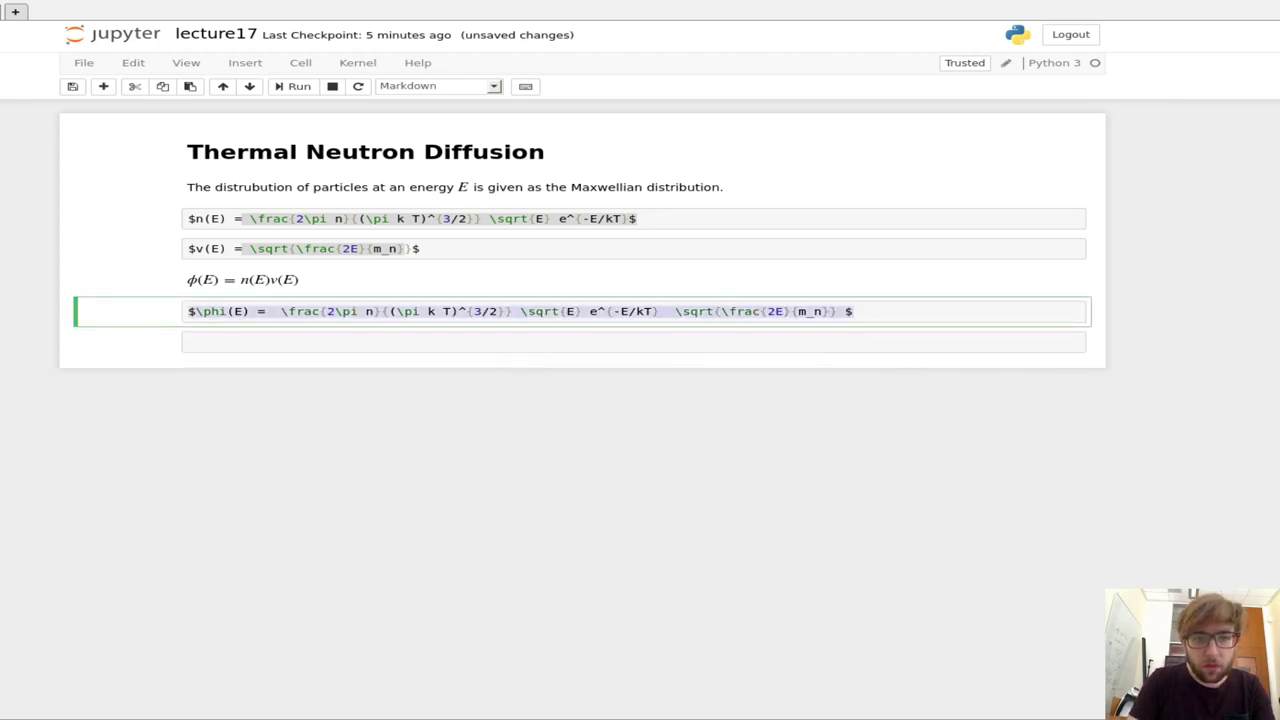
key("shift+Return")
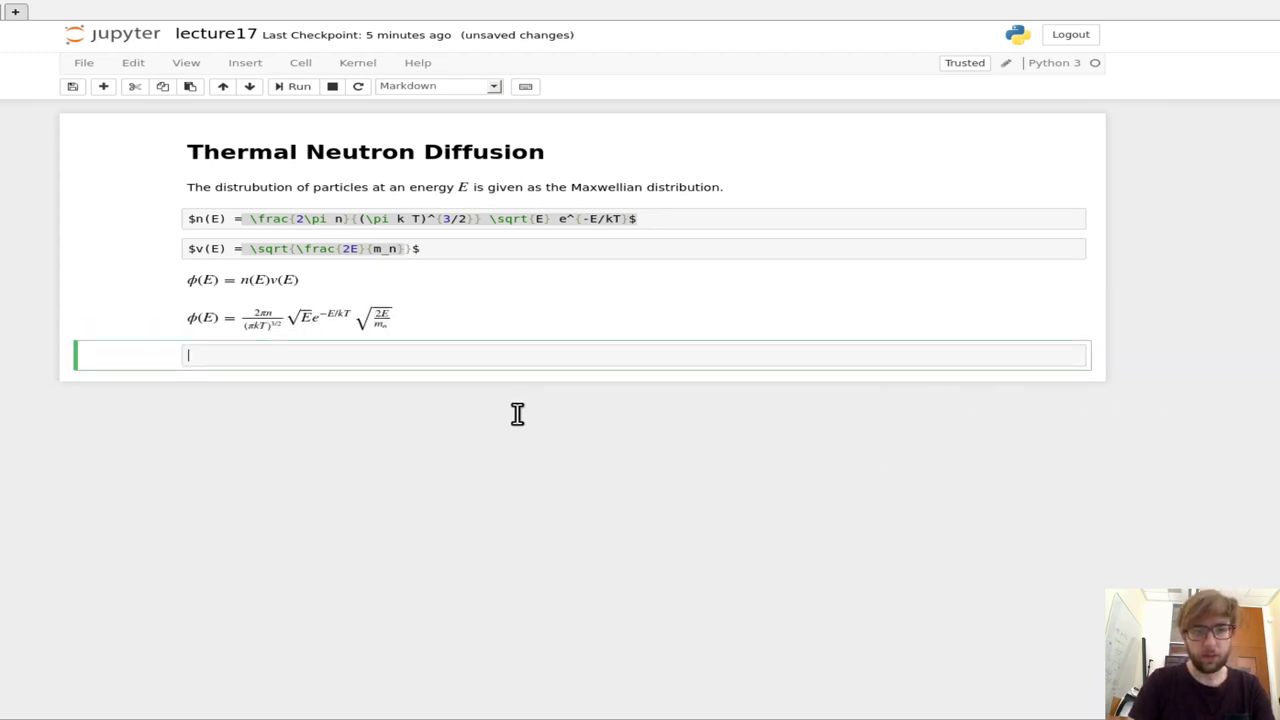
key("ctrl+v")
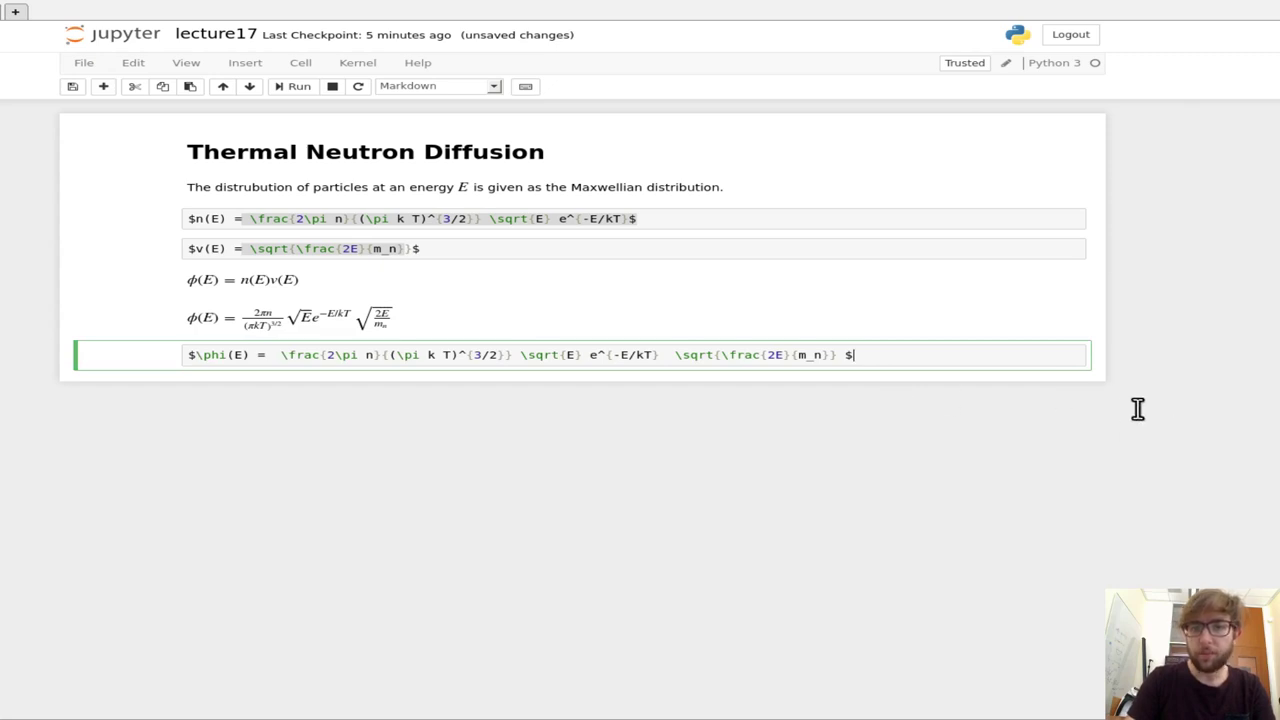
Step: Add a factor E after the last square root, before the closing dollar sign of the copied \phi(E) equation
key("Left")
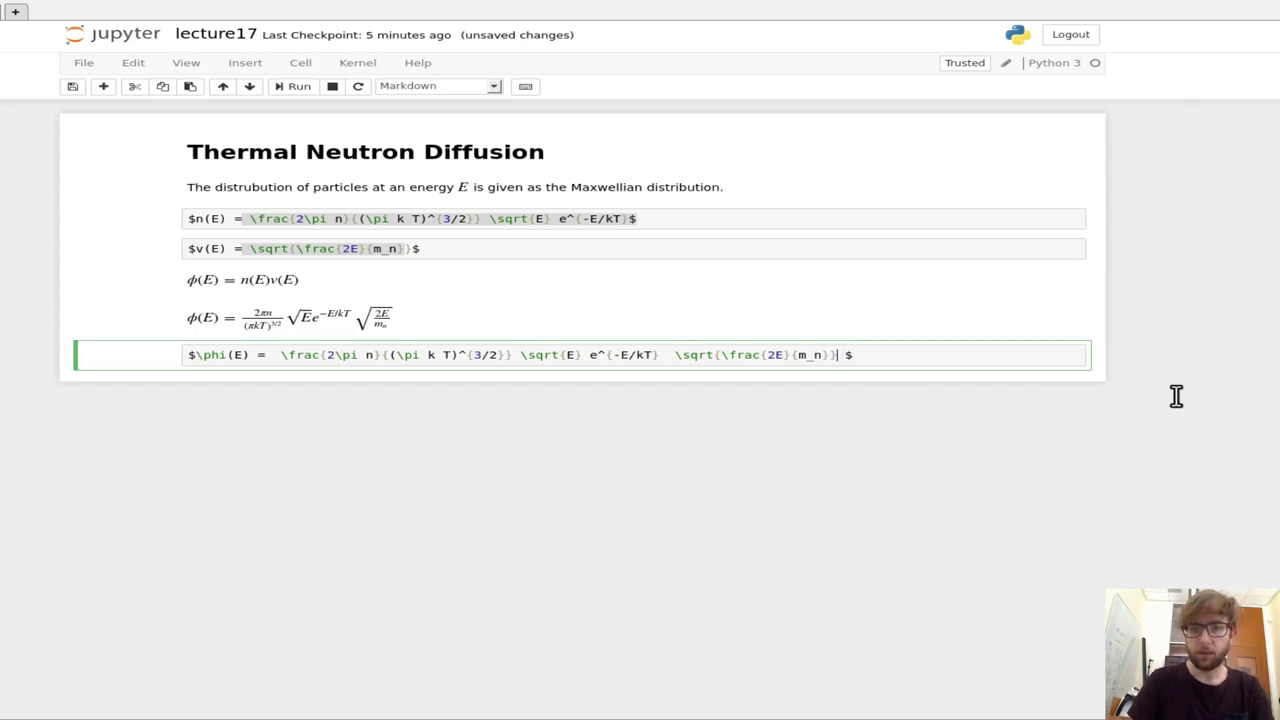
type("#")
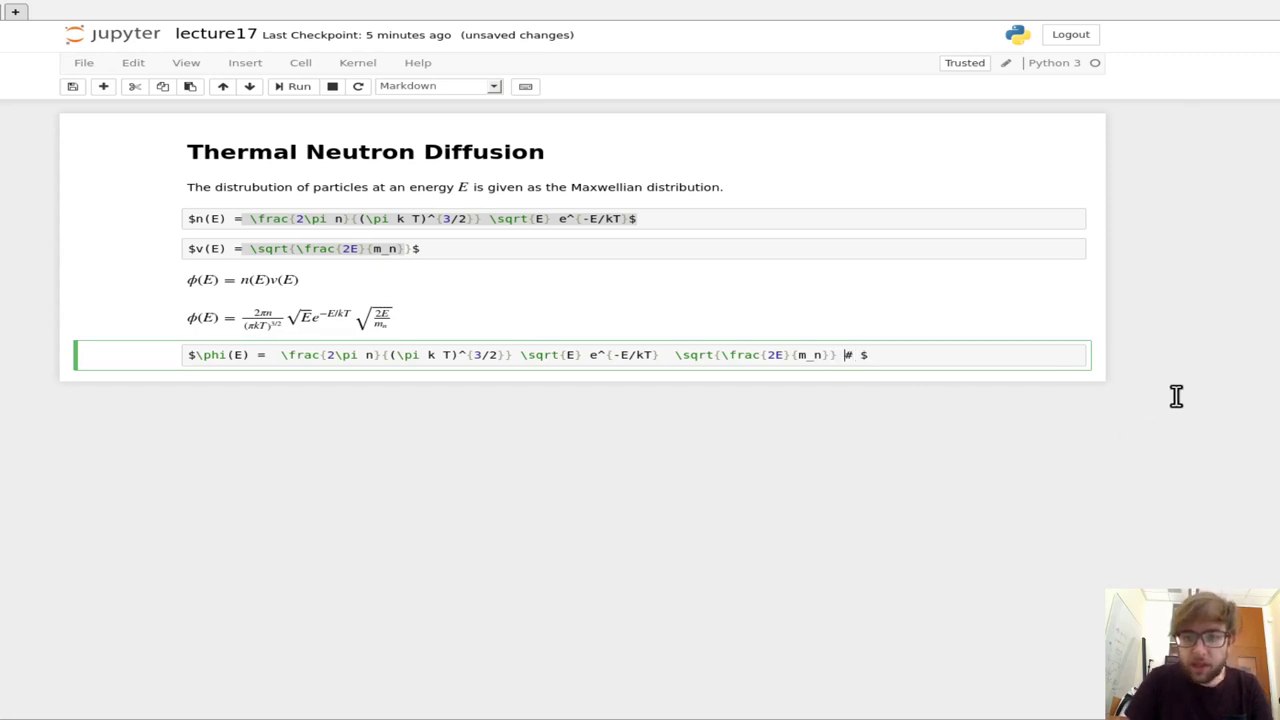
key("Delete")
type("E")
Step: Delete the \sqrt{\frac{2E}{m_n}} factor between e^{-E/kT} and E in the copied \phi(E) equation
key("Left")
key("Left")
key("Left")
key("Left")
key("Left")
key("Left")
key("Left")
key("Left")
key("Left")
key("Left")
key("Left")
key("Left")
key("Left")
key("Left")
key("Left")
key("Left")
key("Right")
key("Right")
key("Right")
key("Right")
key("Right")
key("Right")
key("Right")
key("Right")
key("Right")
key("Right")
key("Right")
key("Right")
key("Right")
key("Right")
key("Right")
key("Right")
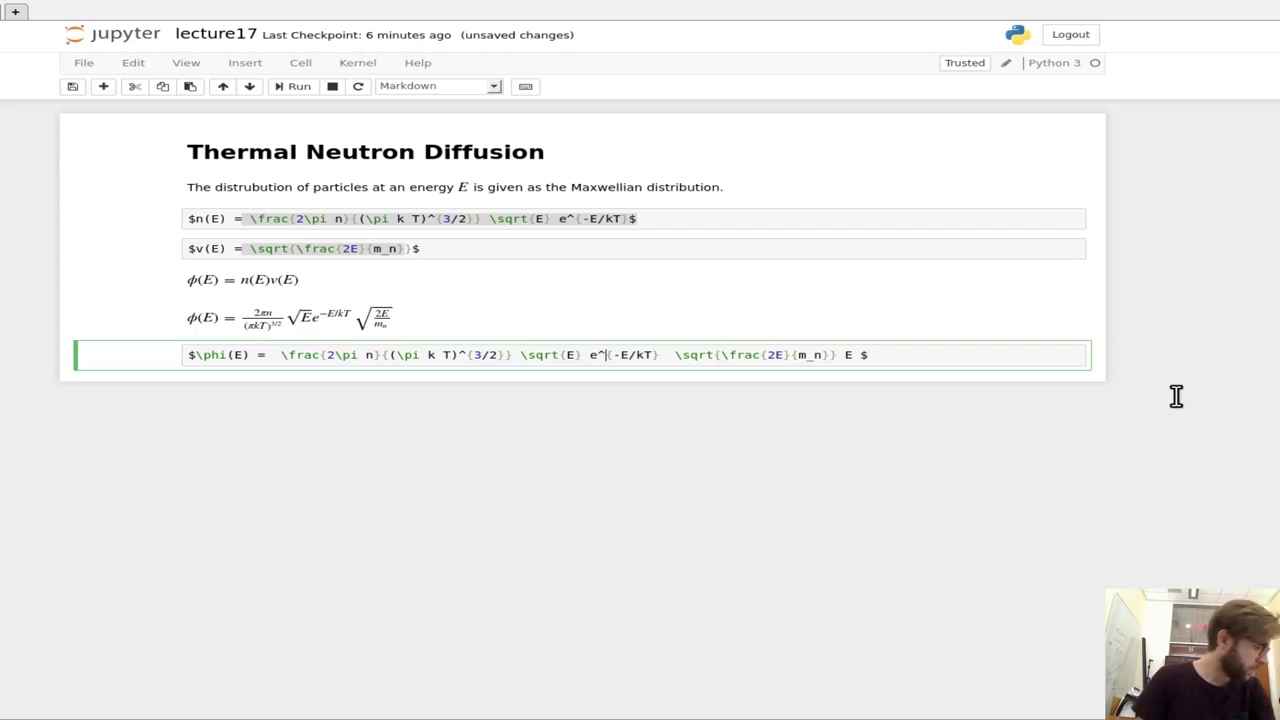
key("Right")
key("Right")
key("Right")
key("Right")
key("Right")
key("Right")
key("Right")
key("Right")
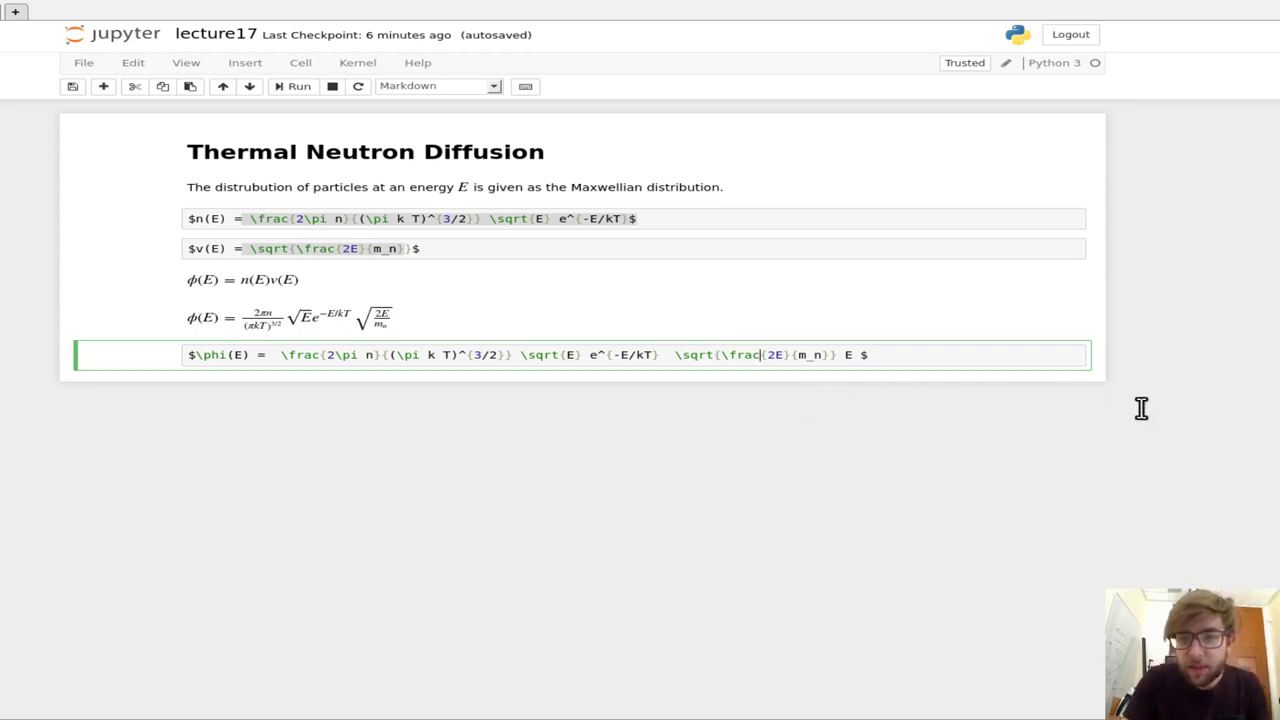
key("ctrl+shift+Left")
key("ctrl+shift+Left")
key("ctrl+shift+Left")
key("ctrl+shift+Left")
key("ctrl+shift+Left")
key("ctrl+shift+Left")
key("ctrl+shift+Left")
key("BackSpace")
key("BackSpace")
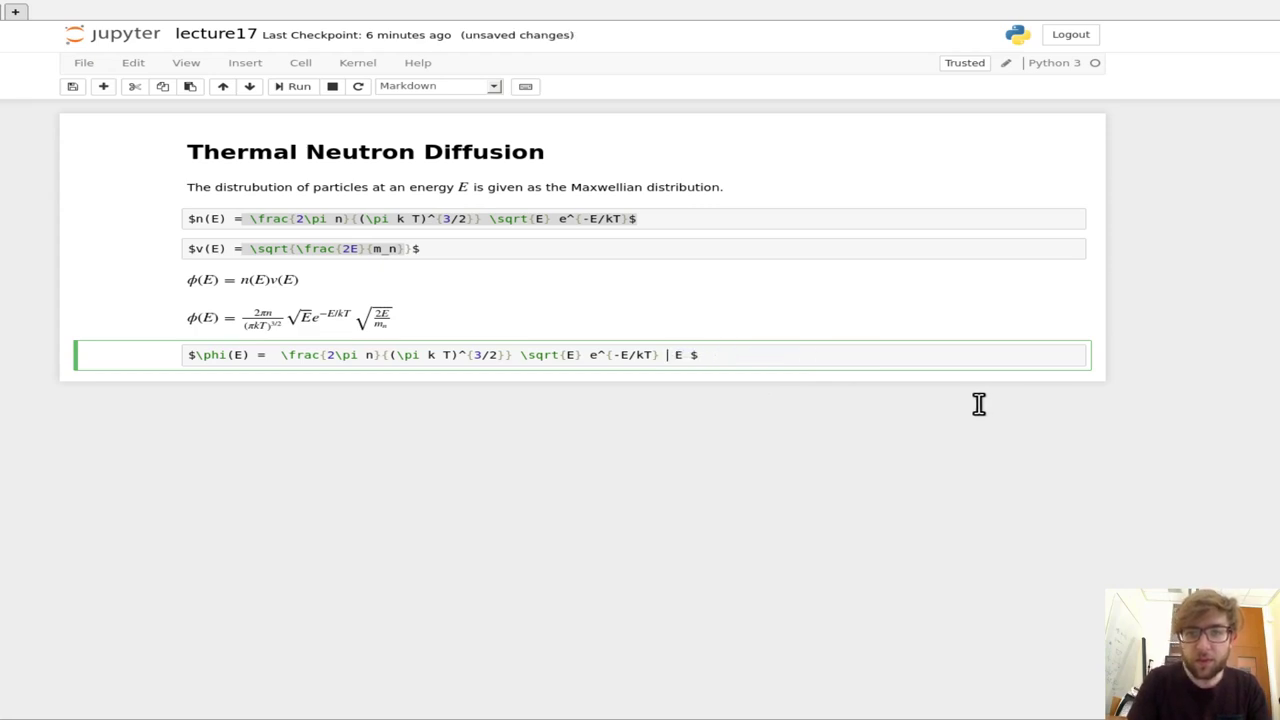
key("BackSpace")
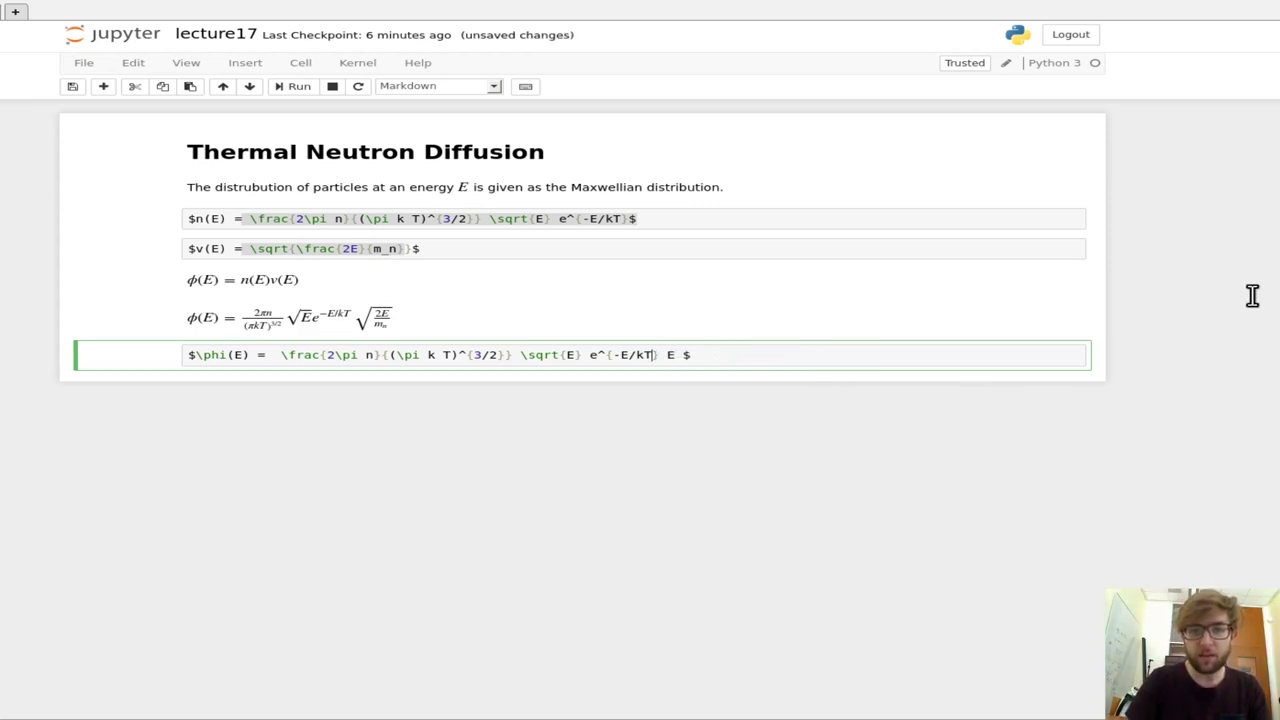
Step: Delete the \sqrt{E} factor in front of e^{-E/kT} in the copied \phi(E) equation
key("Right")
key("shift+Left")
key("shift+Left")
key("shift+Left")
key("shift+Left")
key("shift+Left")
key("shift+Left")
key("shift+Left")
key("shift+Left")
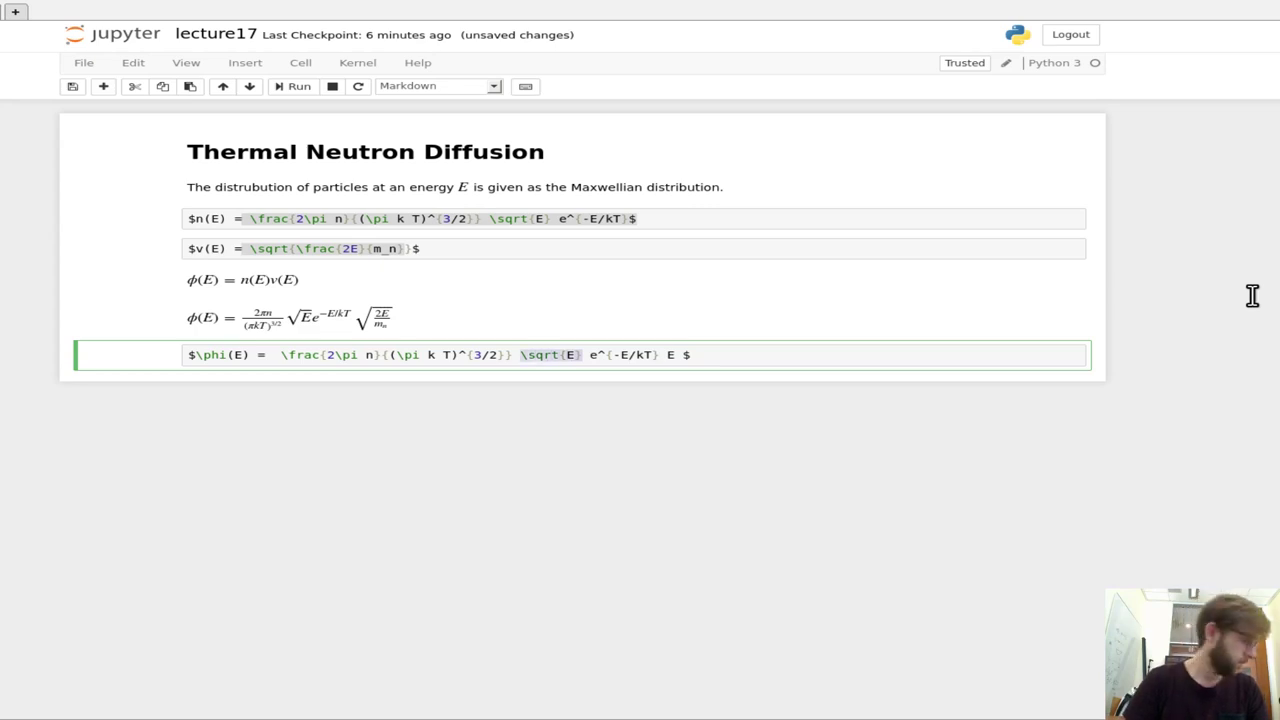
key("BackSpace")
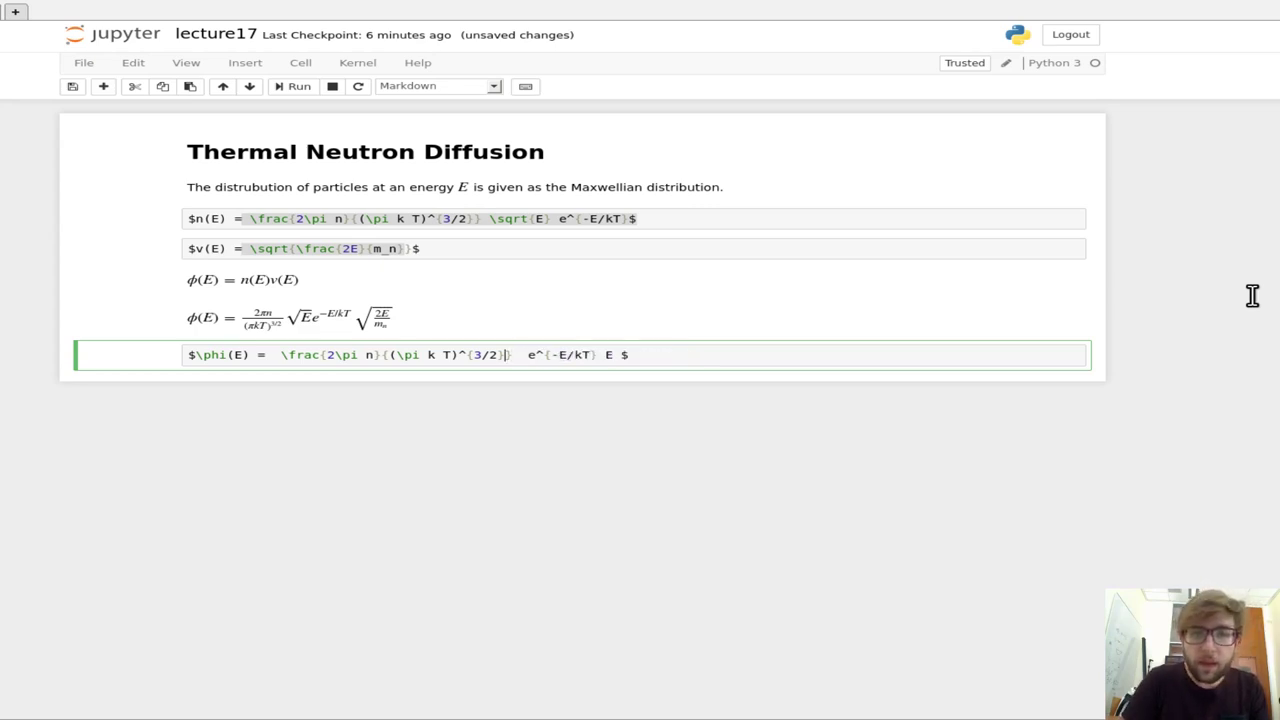
Step: Remove the exponent ^{3/2} from the denominator (\pi k T) of the fraction
key("BackSpace")
key("BackSpace")
key("BackSpace")
key("BackSpace")
key("BackSpace")
key("BackSpace")
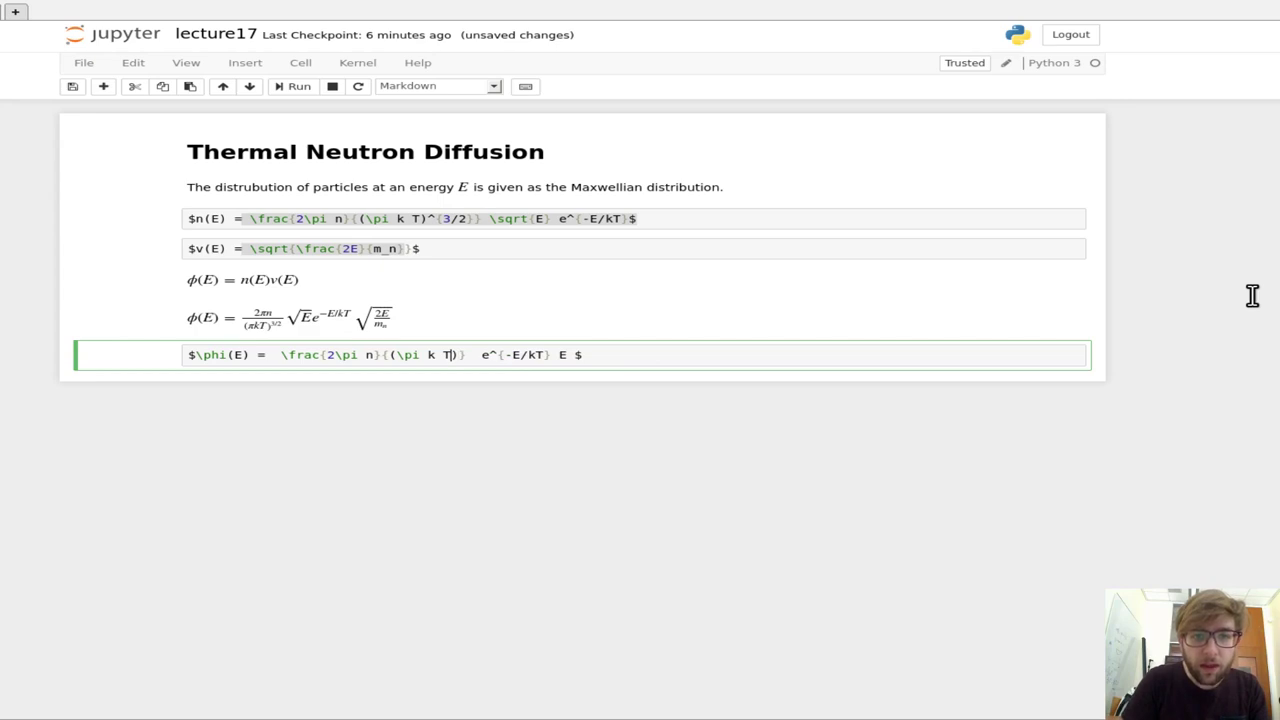
Step: Enclose the whole fraction in scalable parentheses, with \left( before \frac and \right) after its denominator
key("Left")
key("Left")
key("Left")
key("Left")
key("Left")
key("Left")
key("Left")
key("Left")
key("Left")
key("Left")
key("Left")
key("Left")
key("Left")
key("Left")
key("Left")
key("Left")
key("Left")
key("Left")
key("Left")
key("Left")
type("\\left")
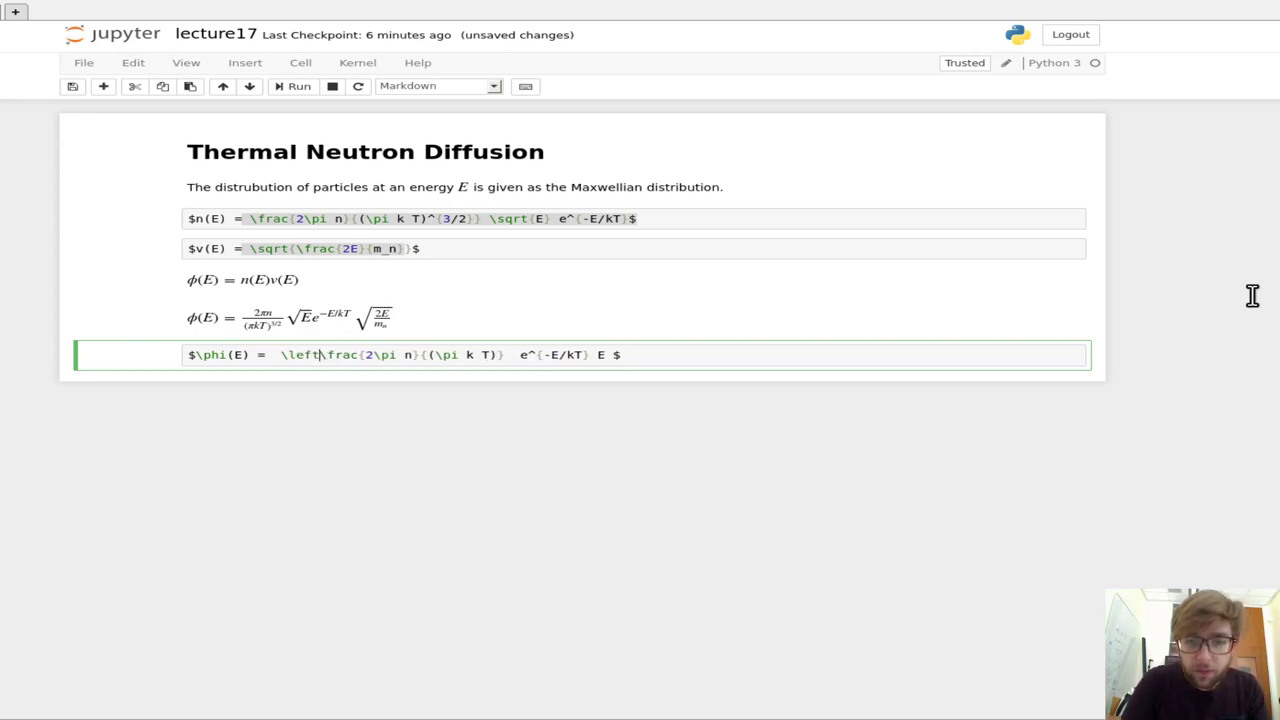
type("(")
key("Right")
key("Right")
key("Right")
key("Right")
key("Right")
key("Right")
key("Right")
key("Right")
key("Right")
key("Right")
key("Right")
key("Right")
key("Right")
key("Right")
key("Right")
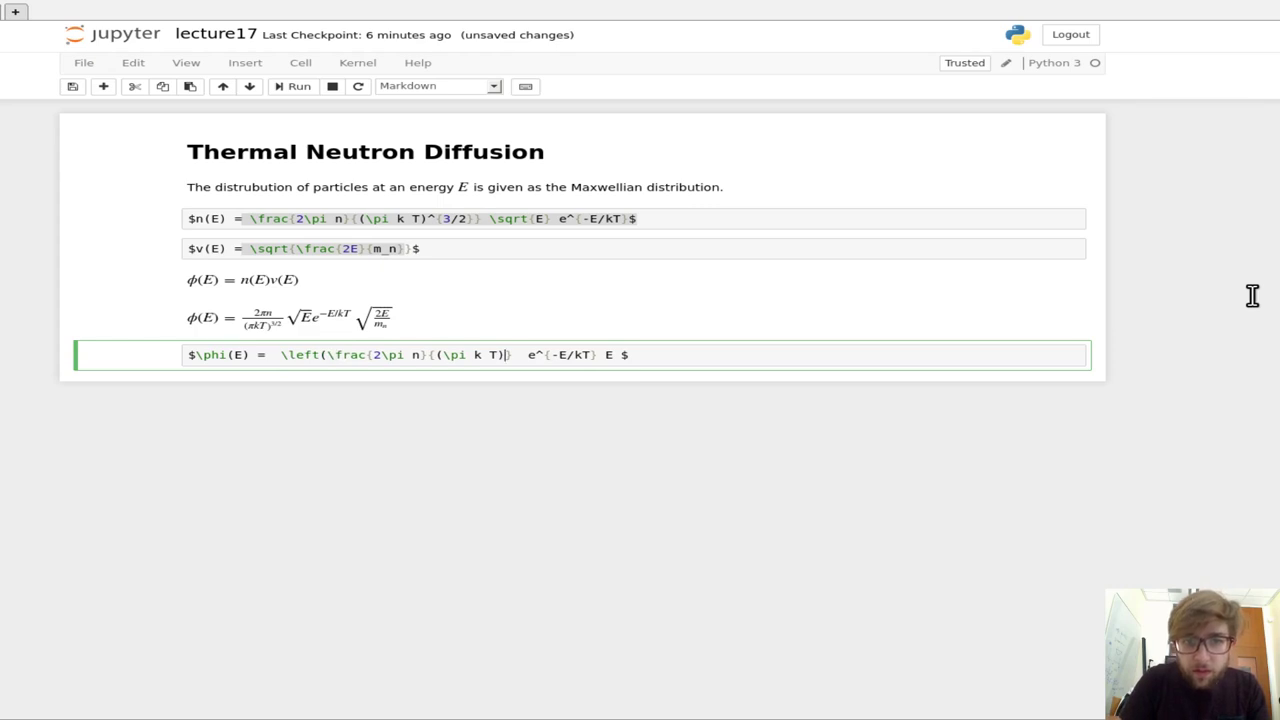
type(")}")
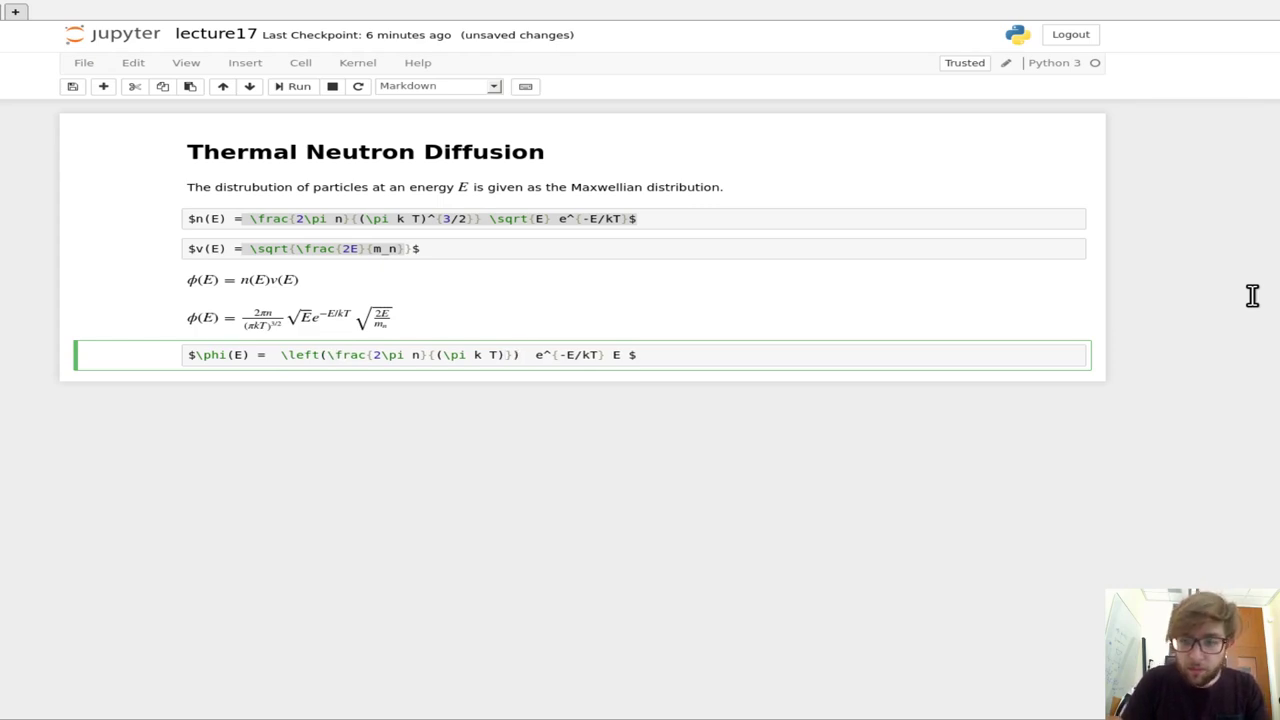
type("\\")
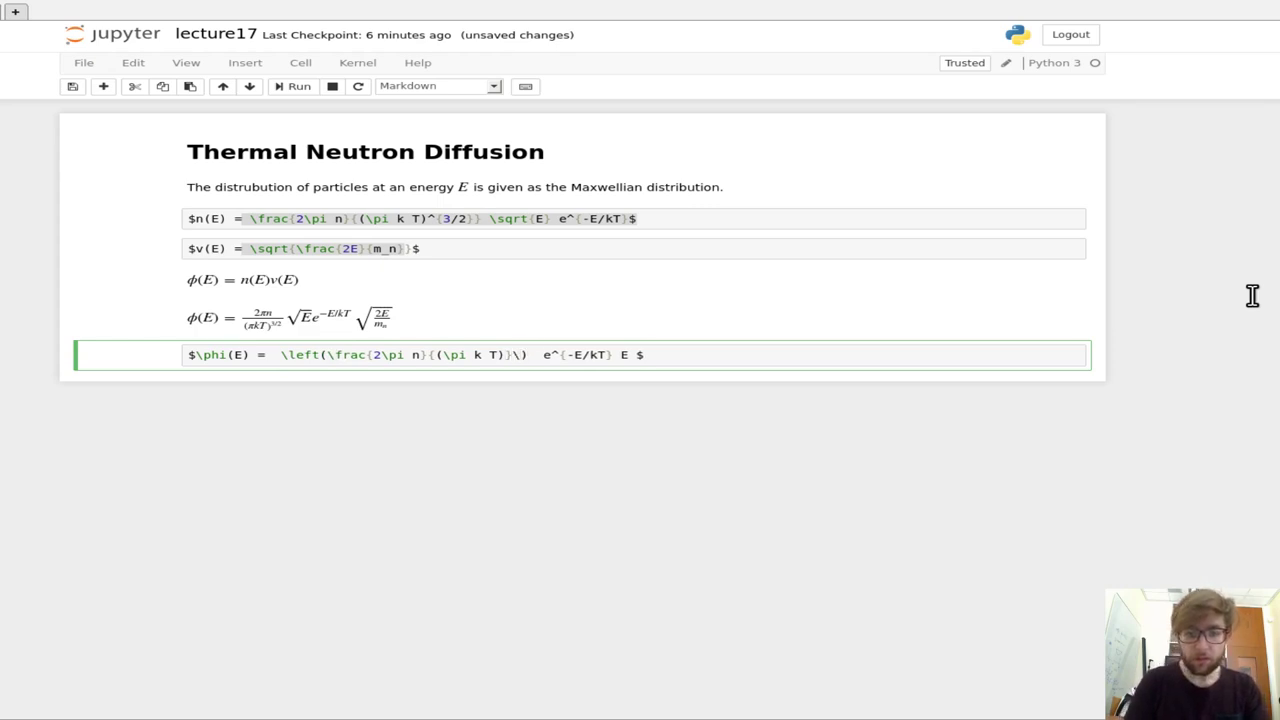
type("right)")
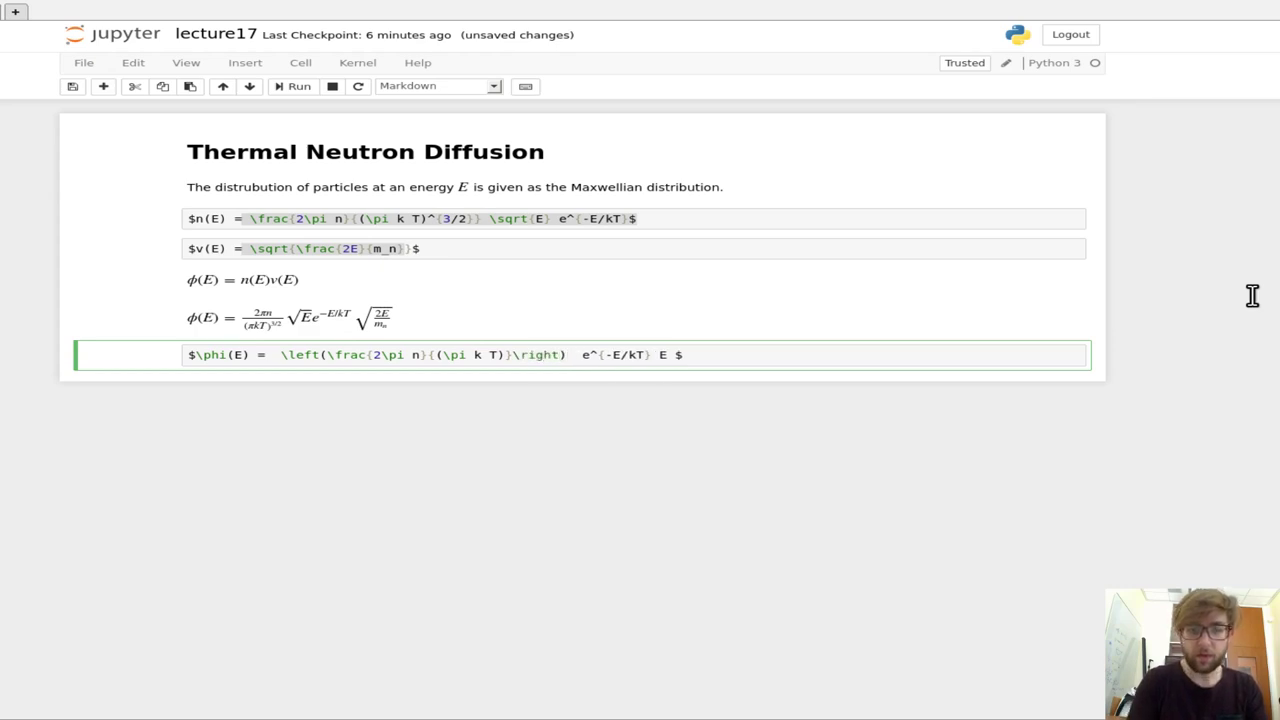
Step: Raise the parenthesised fraction to the power ^{3/2} and add an empty \frac{}{} after it
type("^{2/3")
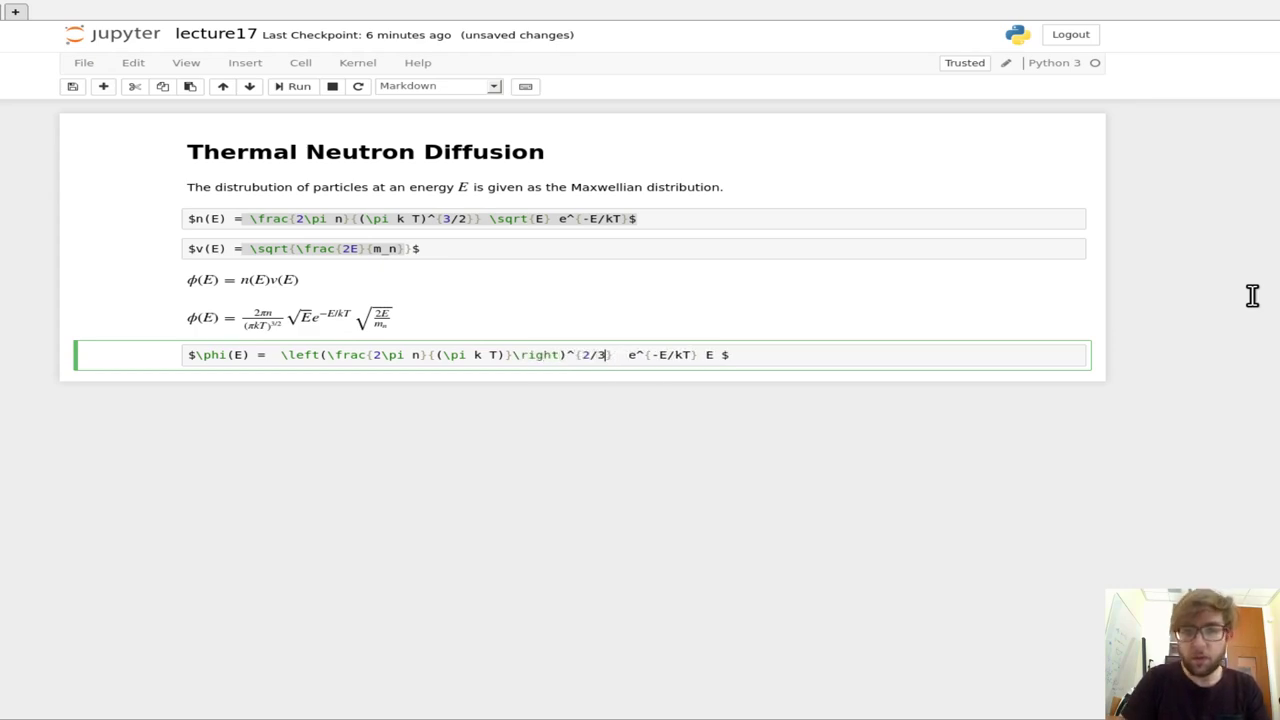
key("Right")
key("BackSpace")
key("BackSpace")
key("BackSpace")
type("3/2")
type(" \frac{")
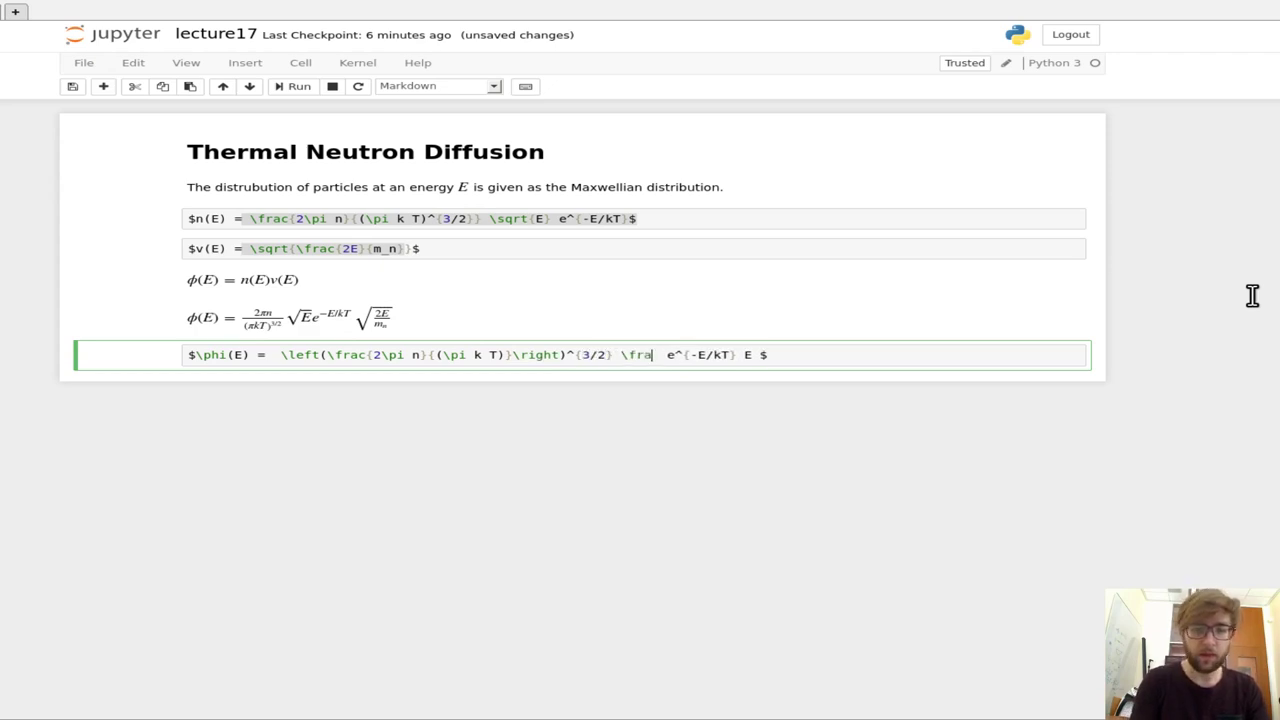
type("{}")
Step: Reduce the parenthesised fraction to \frac{2}{k T} by removing \pi n, the denominator's \pi and its inner parentheses
key("Left")
key("Left")
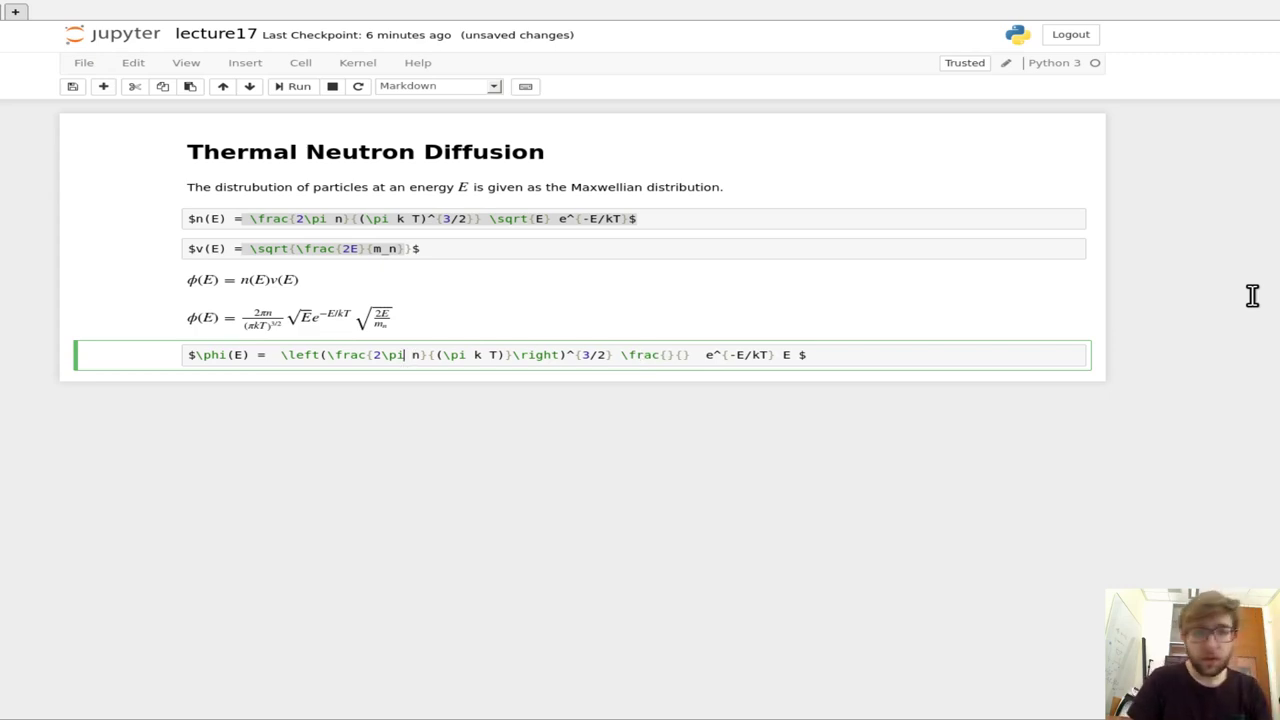
key("BackSpace")
key("BackSpace")
key("BackSpace")
key("BackSpace")
key("BackSpace")
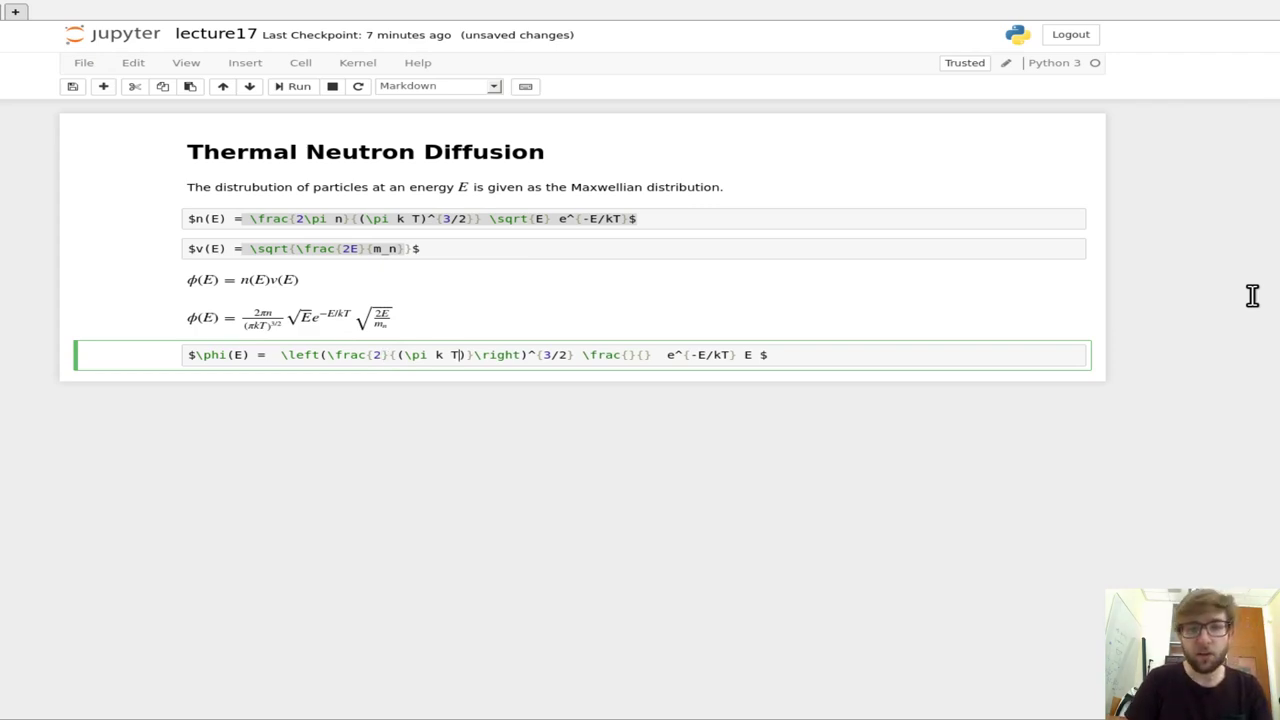
key("BackSpace")
key("BackSpace")
key("BackSpace")
key("BackSpace")
key("BackSpace")
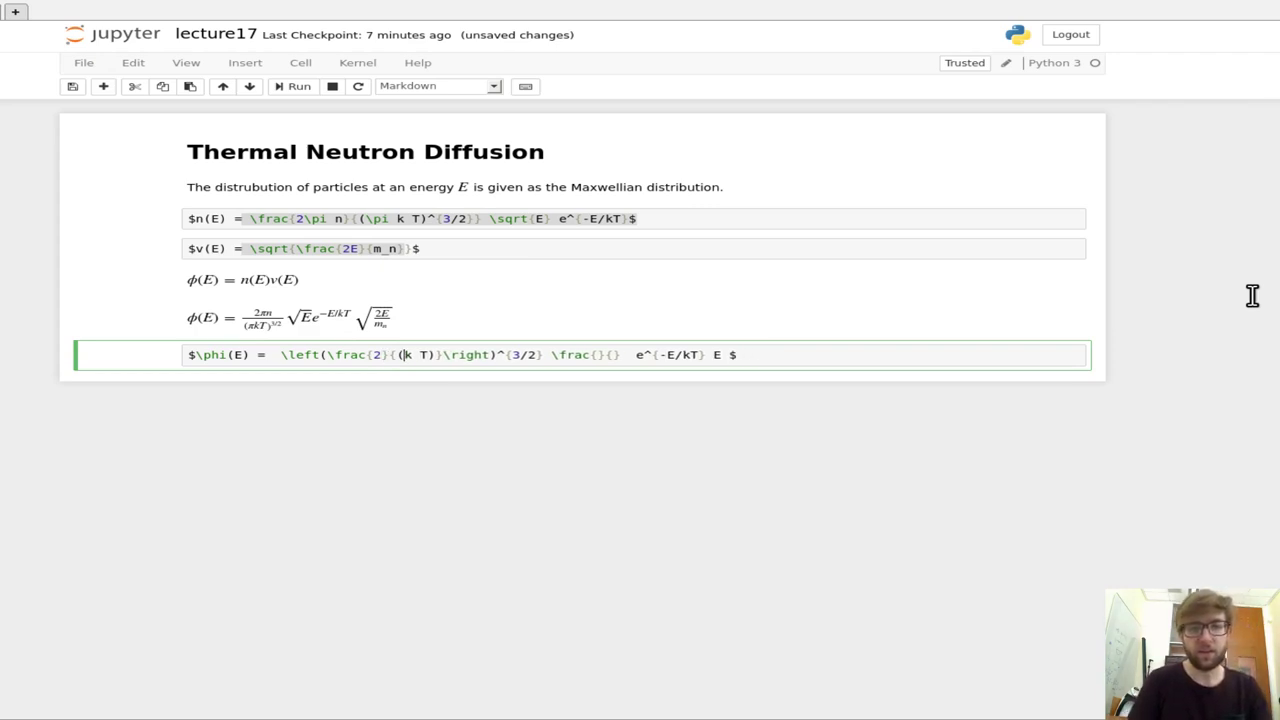
key("Delete")
Step: Fill the empty fraction with \pi n over \sqrt{m_n} and render the simplified \phi(E) cell
key("Right")
key("Right")
key("Right")
key("Right")
key("Right")
key("Right")
key("Right")
key("Right")
key("Right")
key("Right")
key("Right")
key("Right")
key("Right")
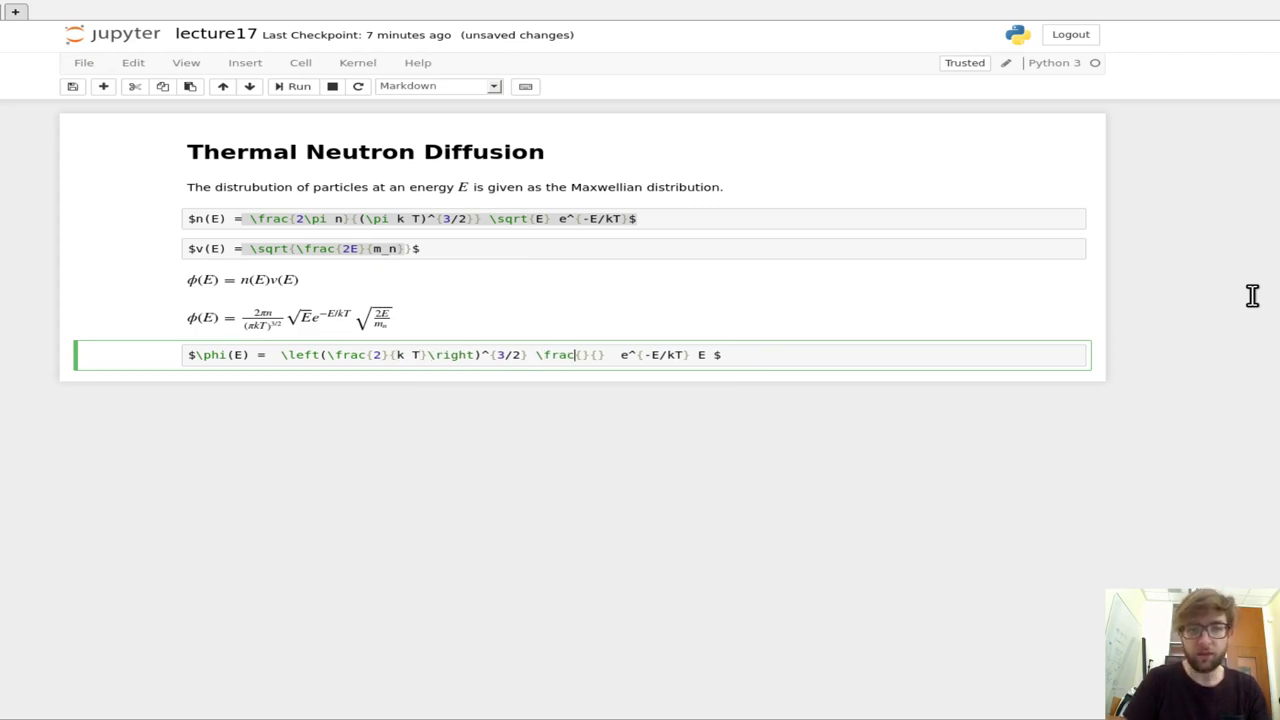
type("\\pi")
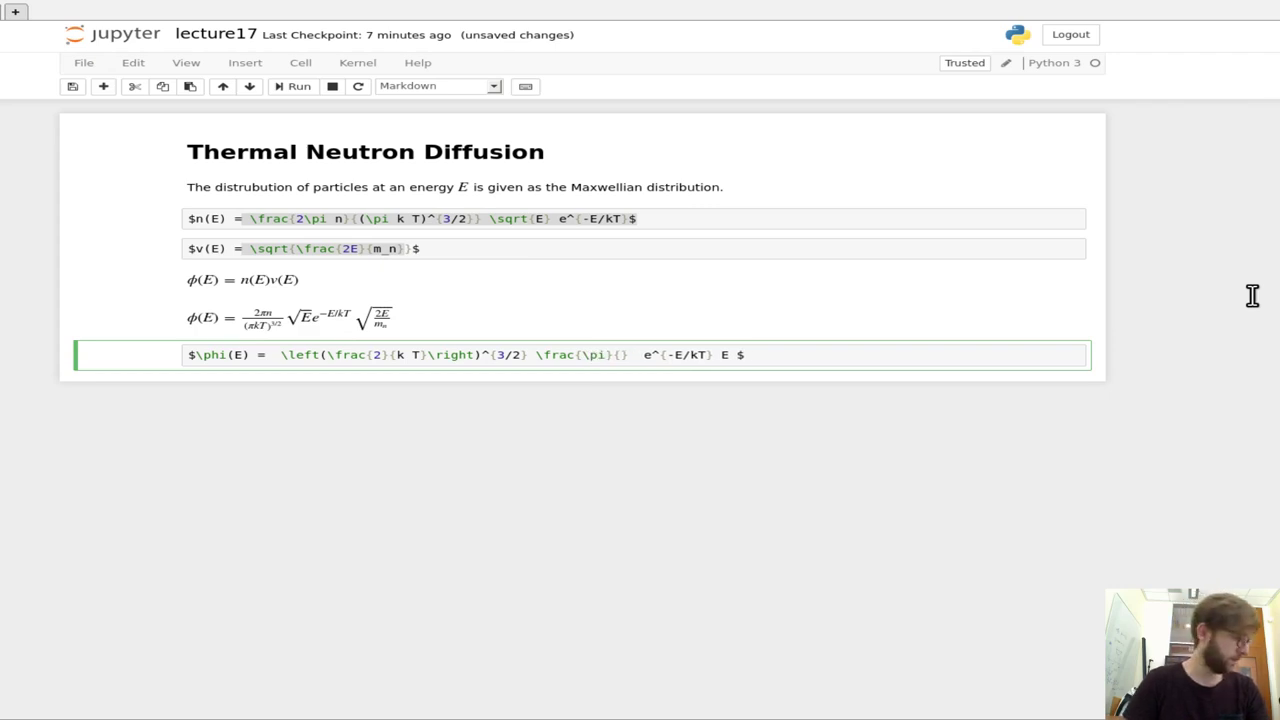
type(" n")
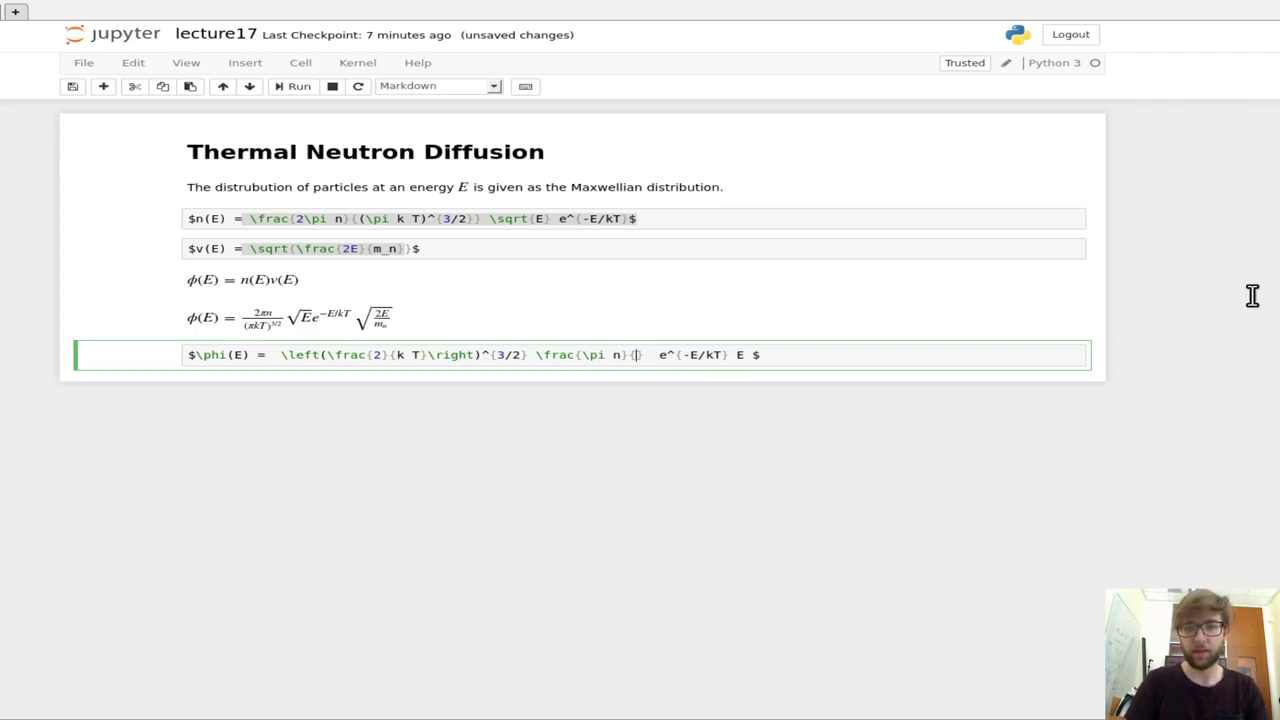
type("\\sqrt")
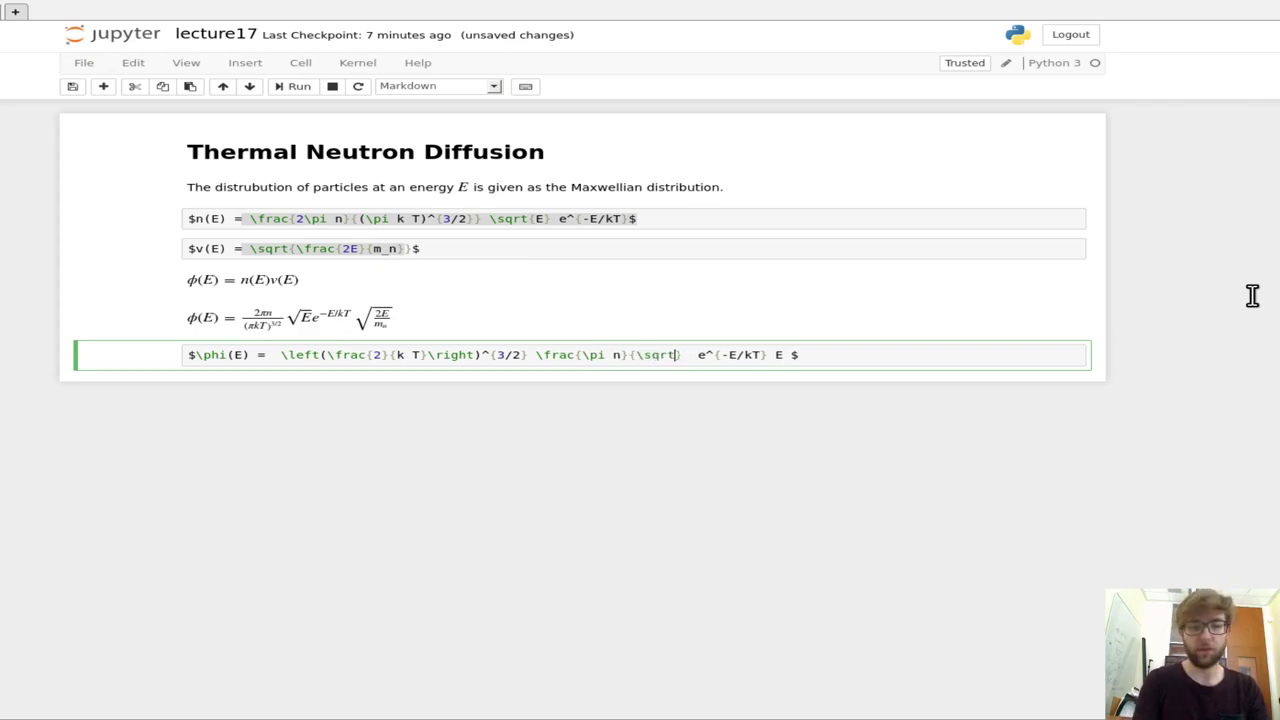
type("{}m_n")
key("shift+Return")
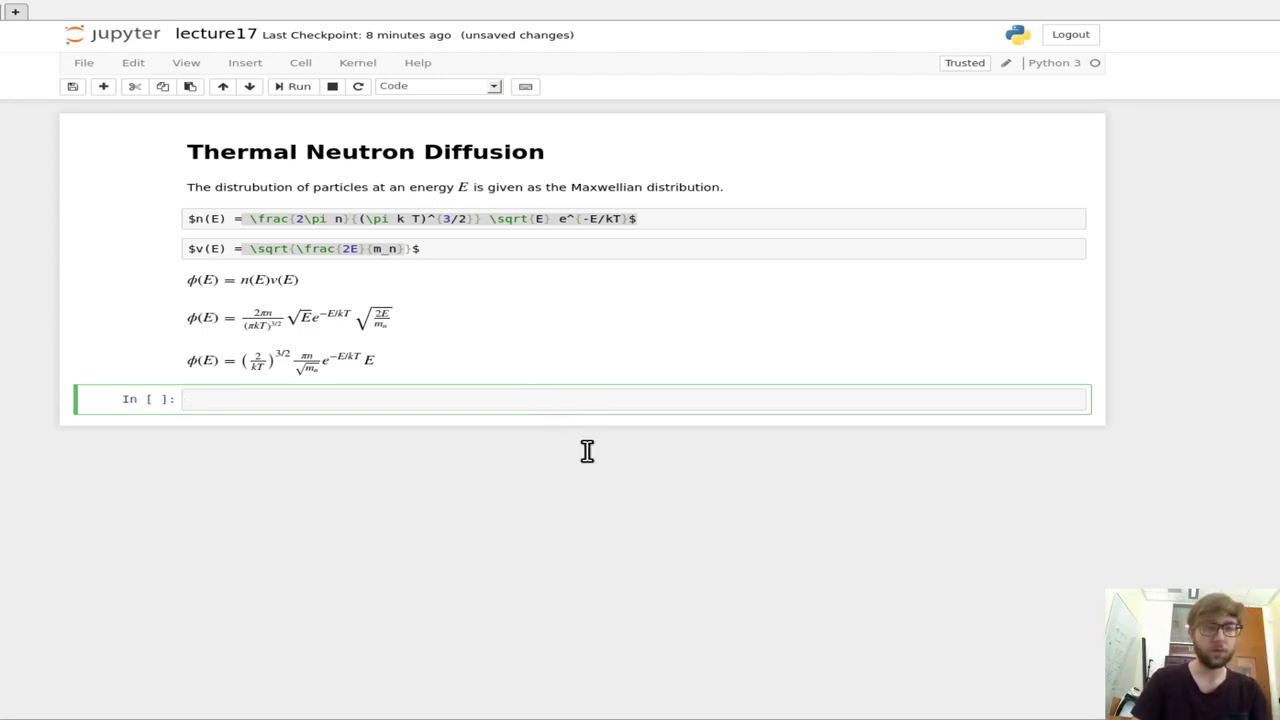
Step: Turn the new cell into Markdown and enter $\phi$ with an empty line above it
key("Escape")
key("m")
key("Return")
type("$\\$")
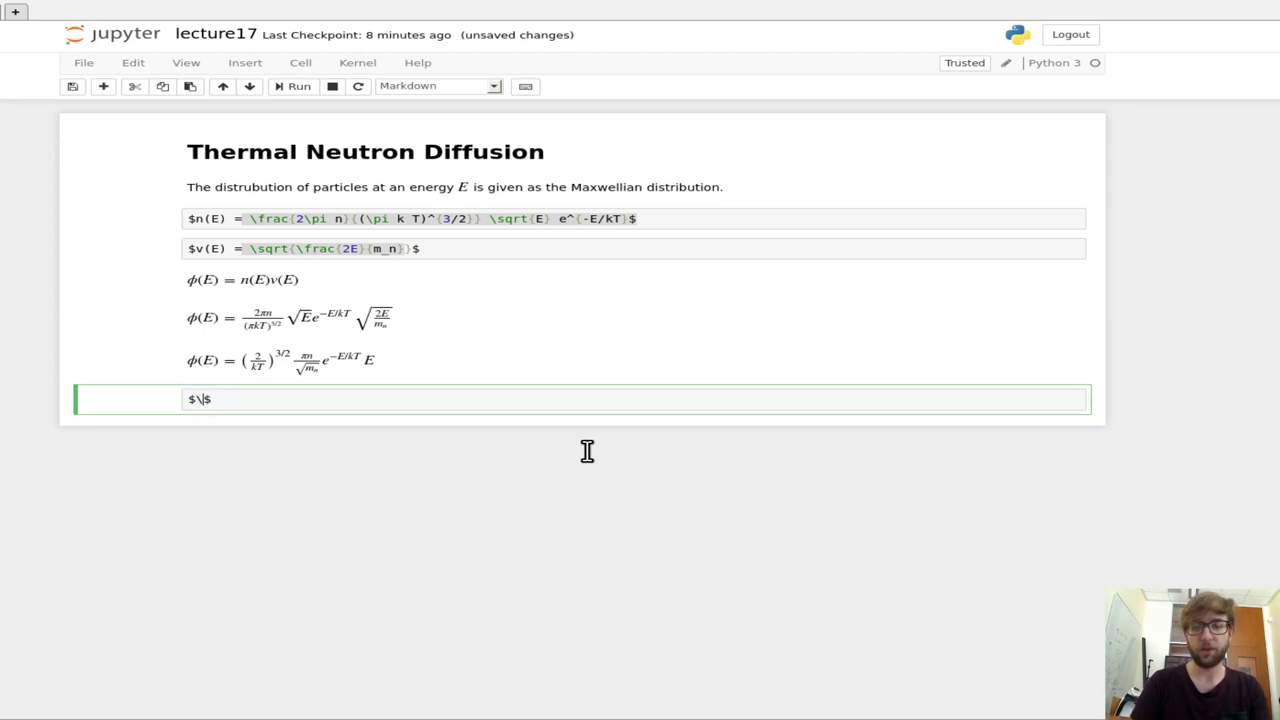
type("phi")
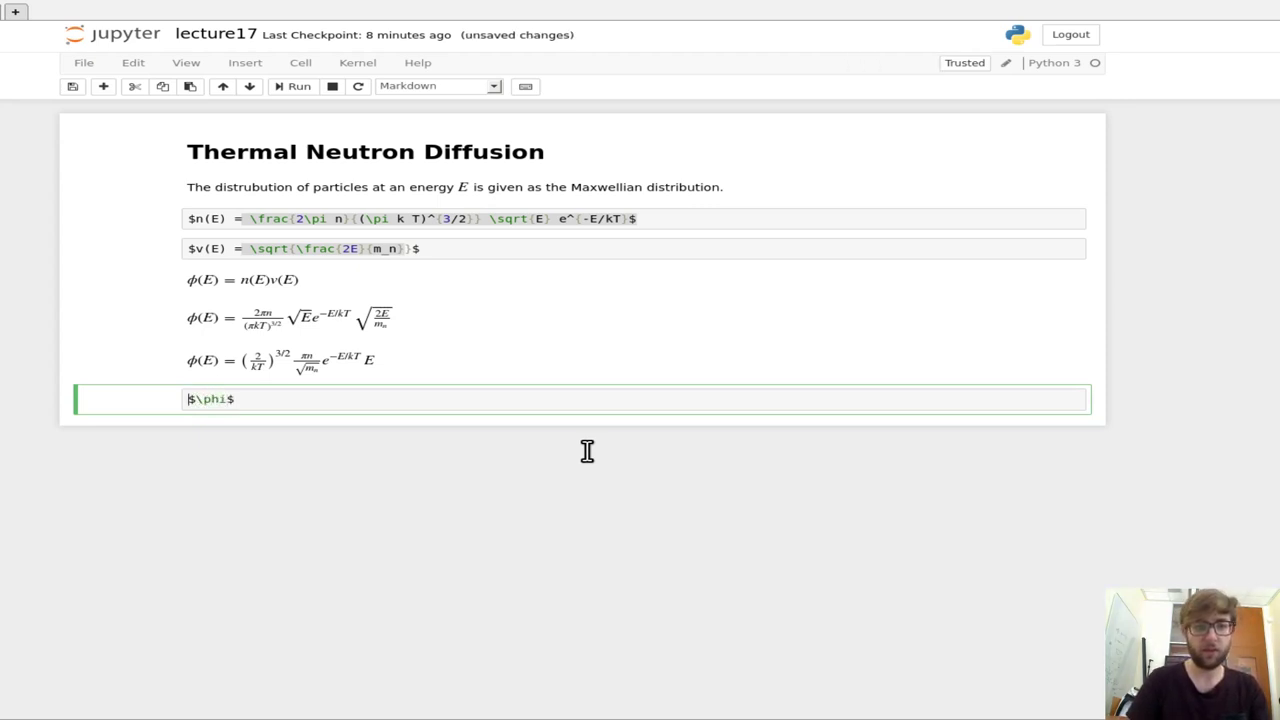
key("Home")
key("Return")
key("Up")
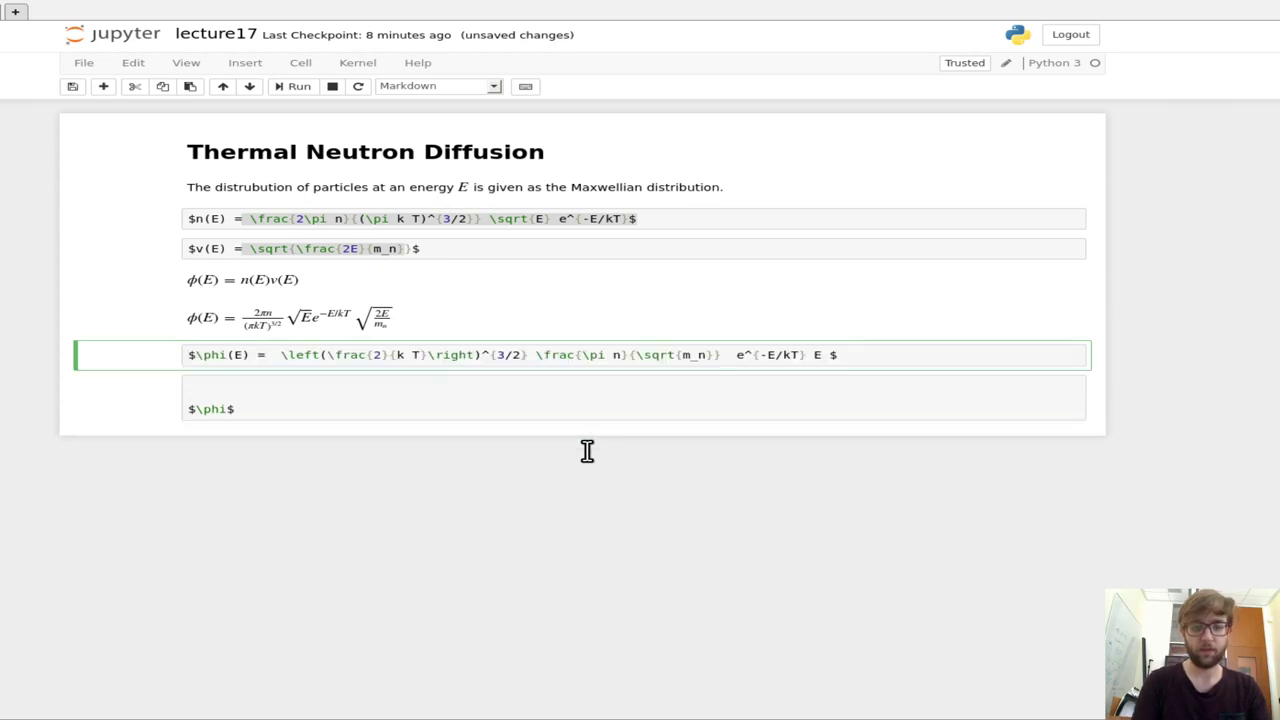
type("For ")
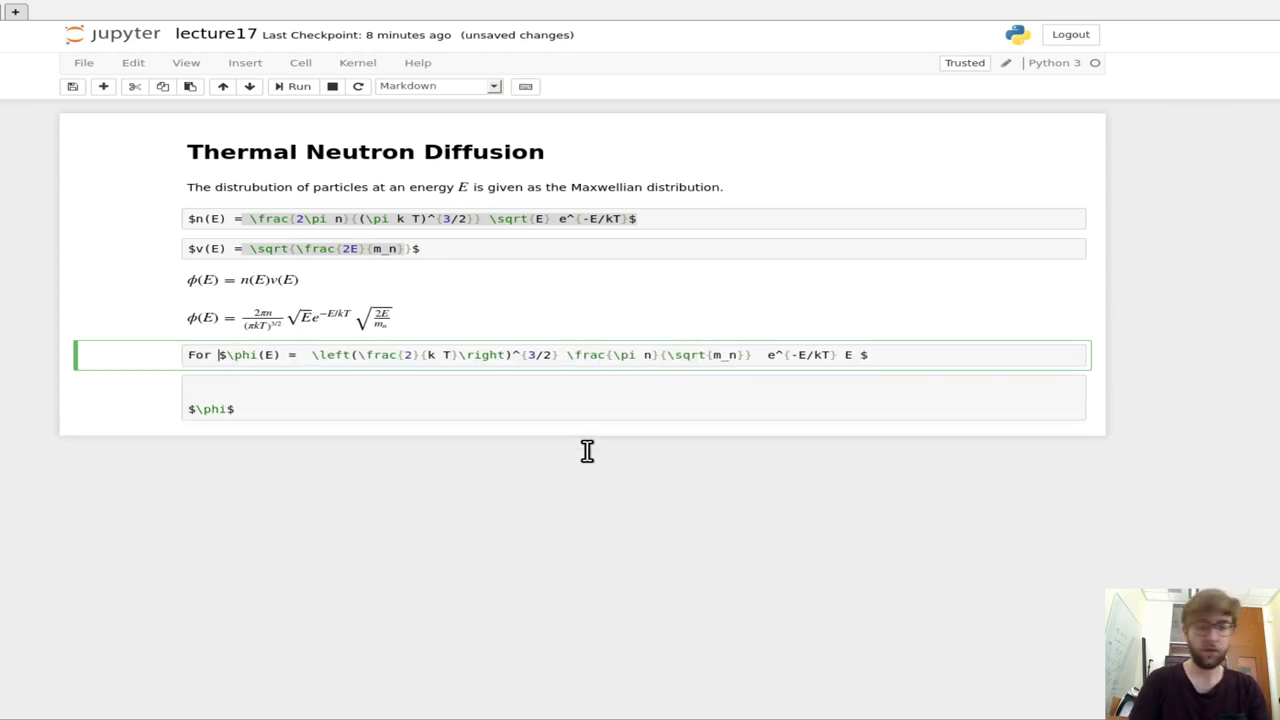
type("the")
key("BackSpace")
key("BackSpace")
key("BackSpace")
key("BackSpace")
key("BackSpace")
key("BackSpace")
key("BackSpace")
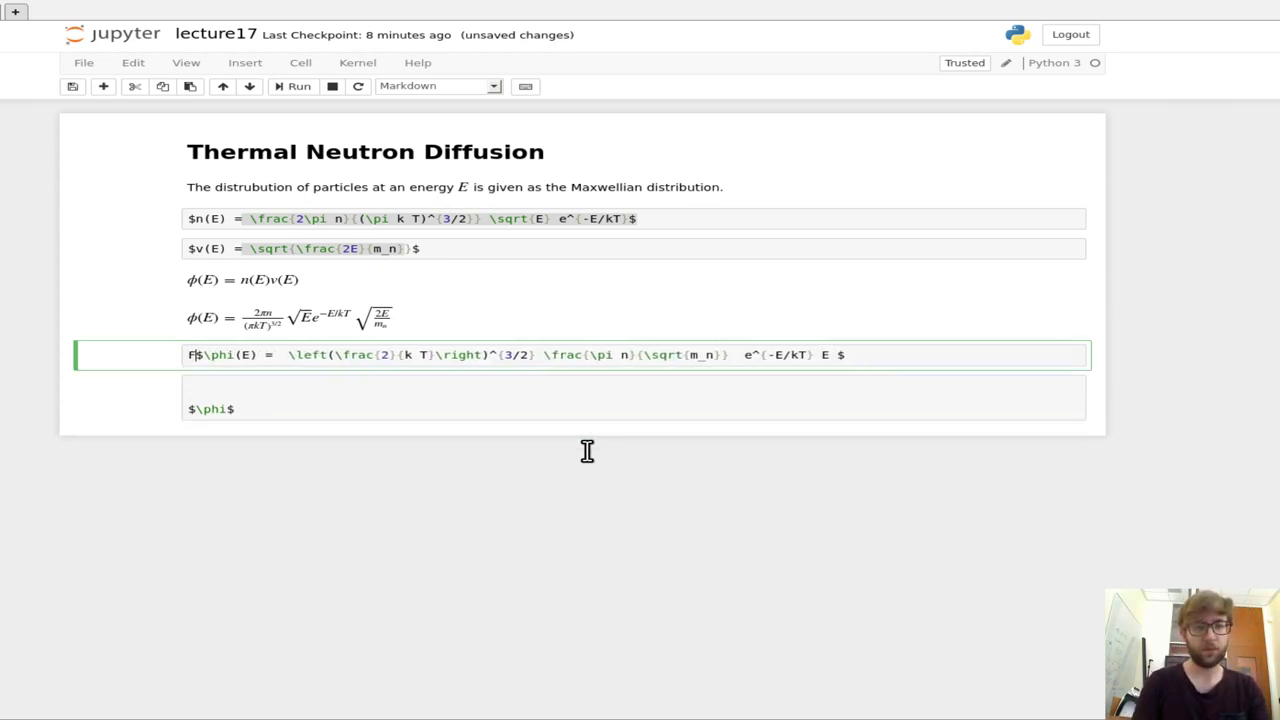
key("BackSpace")
Step: Write "The 1-Group **Thermal** flux is," on the empty line above $\phi$
key("Down")
type("The ")
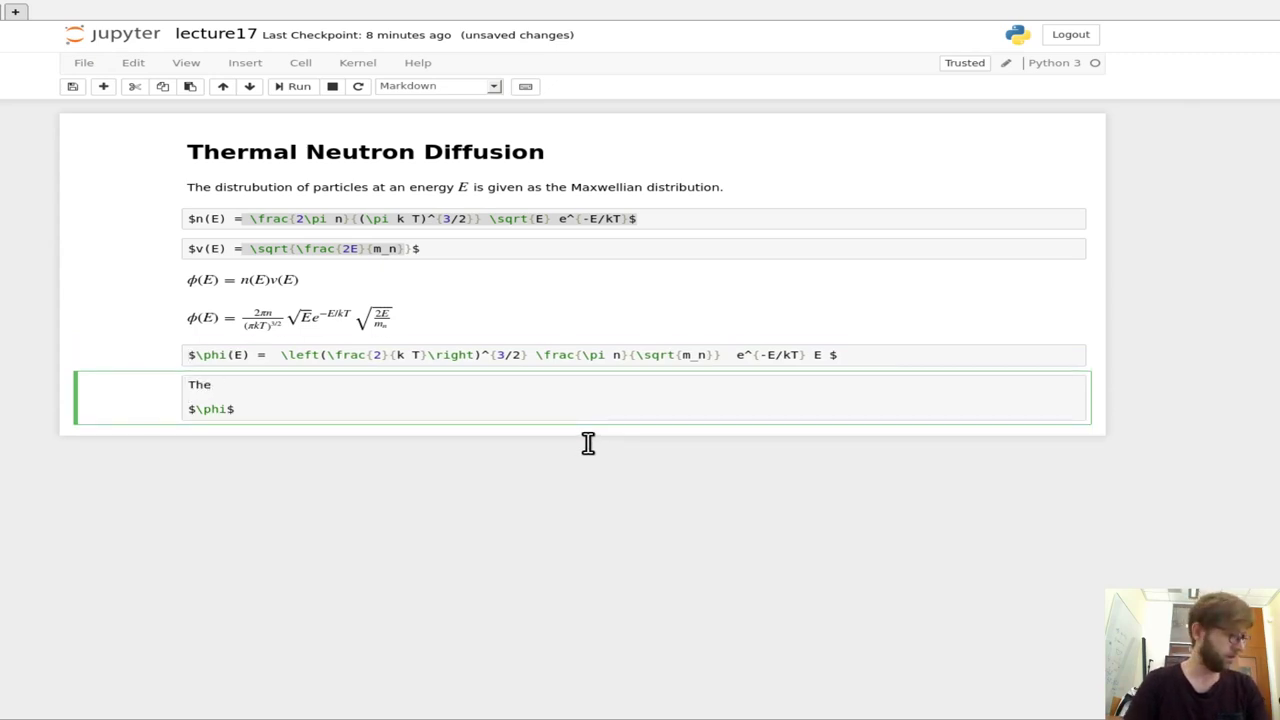
type("1-Grou")
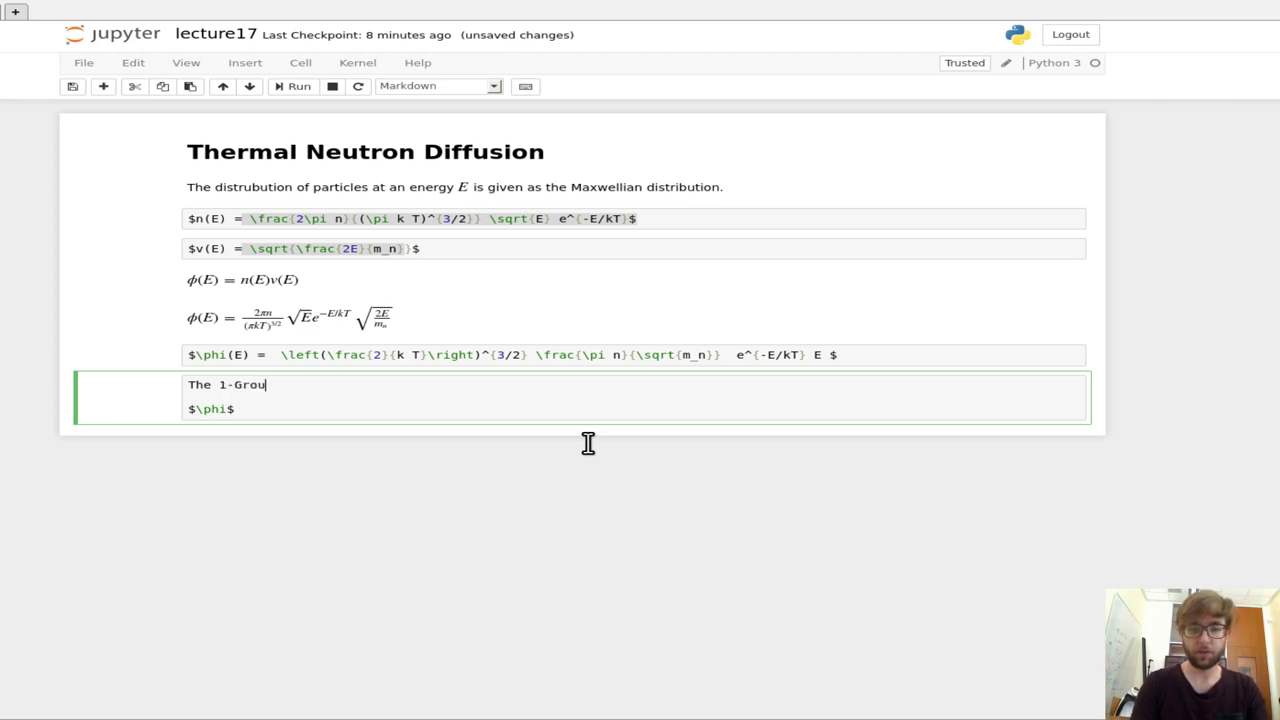
type("p Th")
key("BackSpace")
key("BackSpace")
type("**")
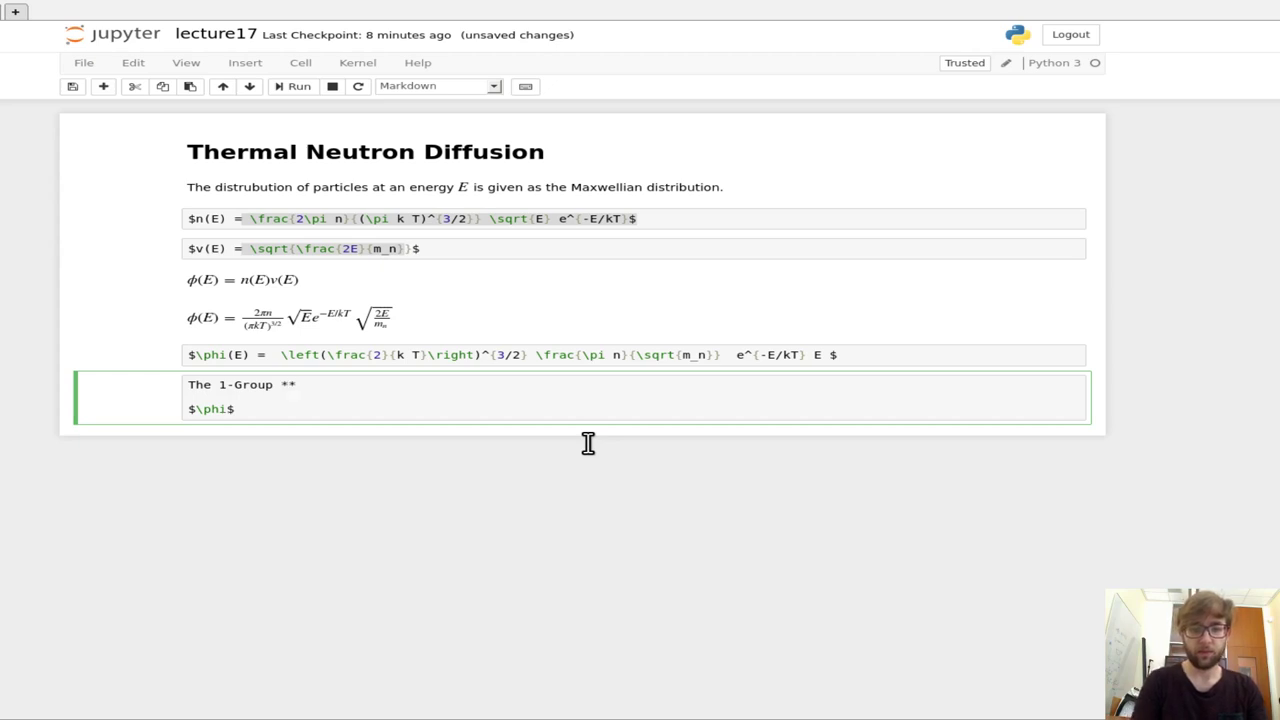
type("Thermakl")
key("BackSpace")
key("BackSpace")
type("l** flux")
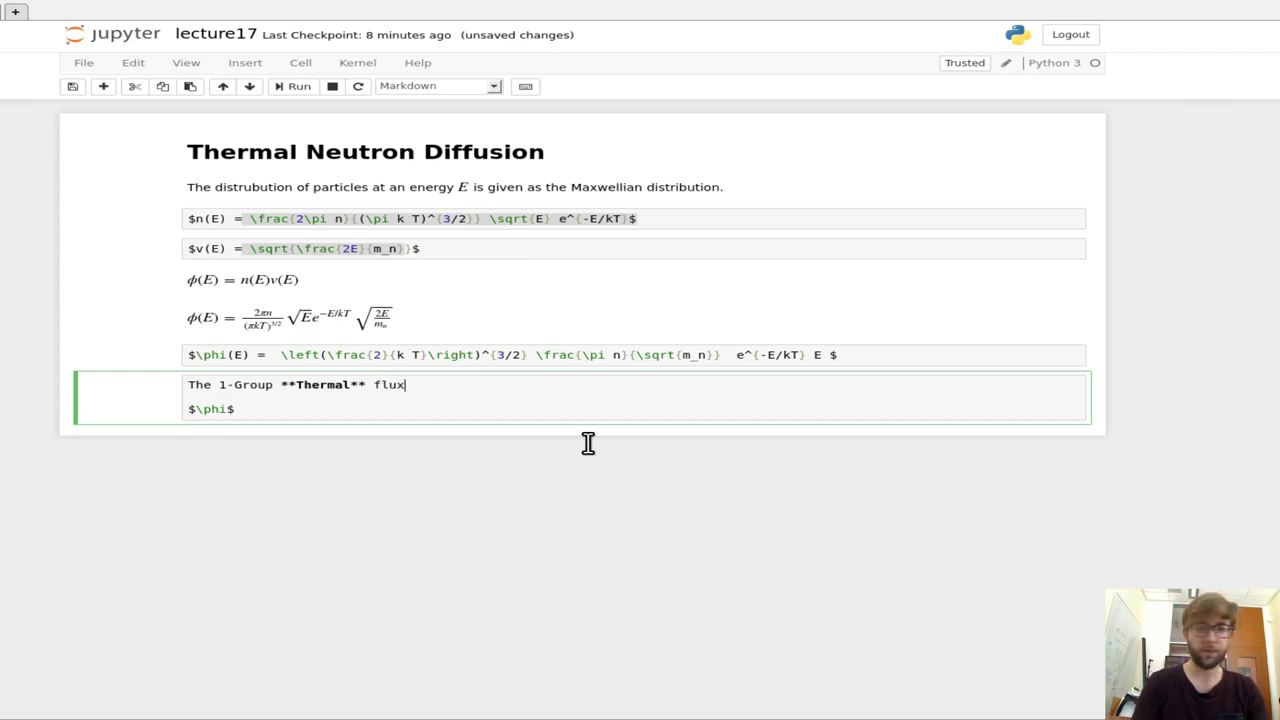
type(" is,")
Step: Complete the thermal flux equation as $\phi_T = \int_T \phi(E)\, dE$ and render the cell
key("Down")
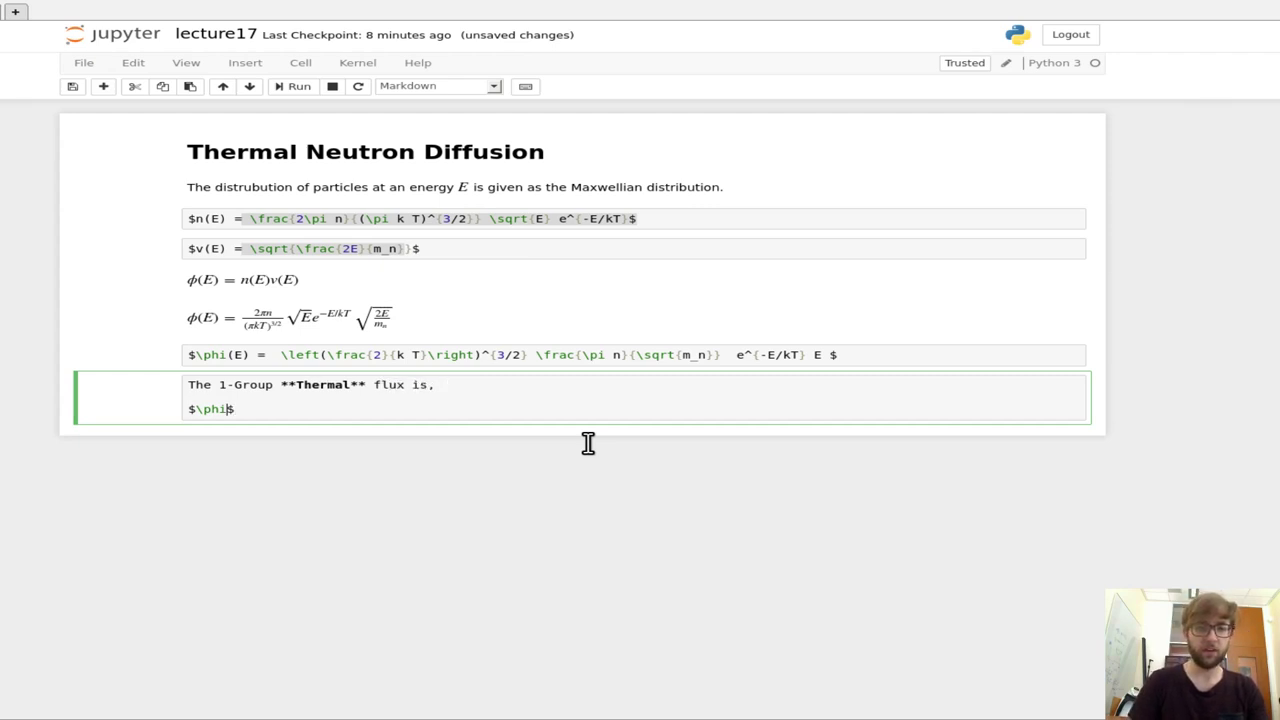
type("_T = ")
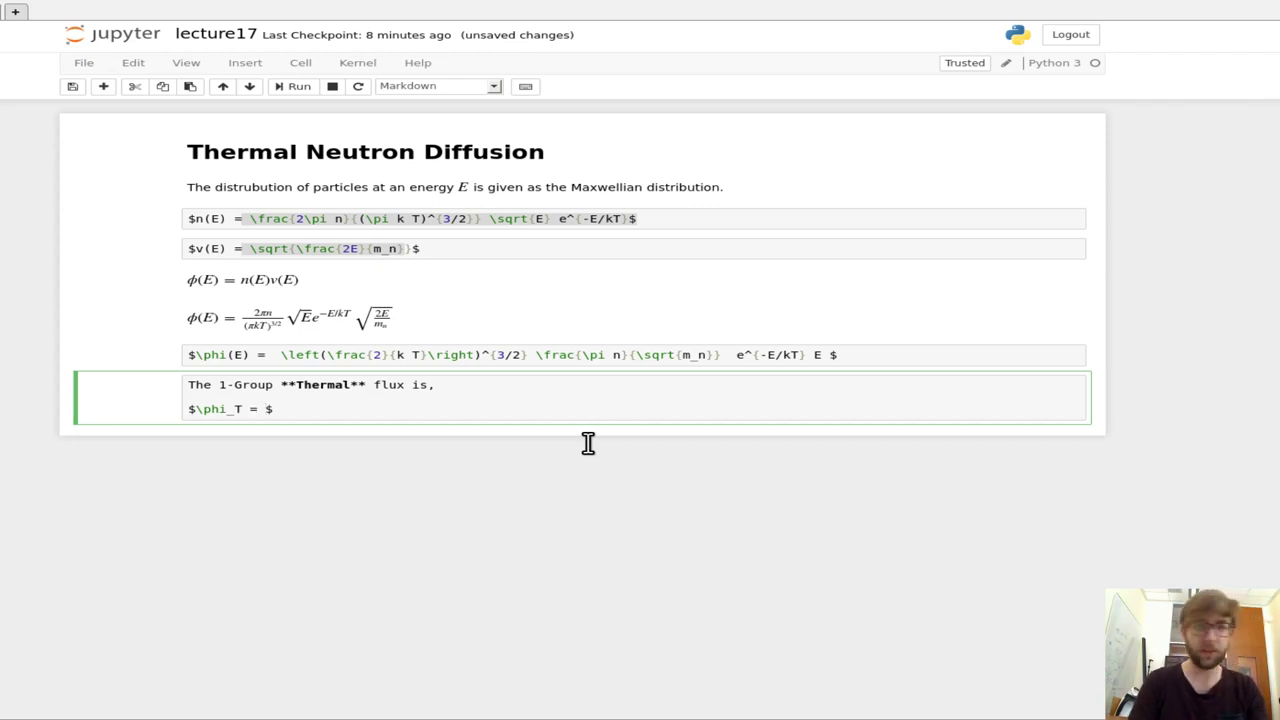
type("\\int_T")
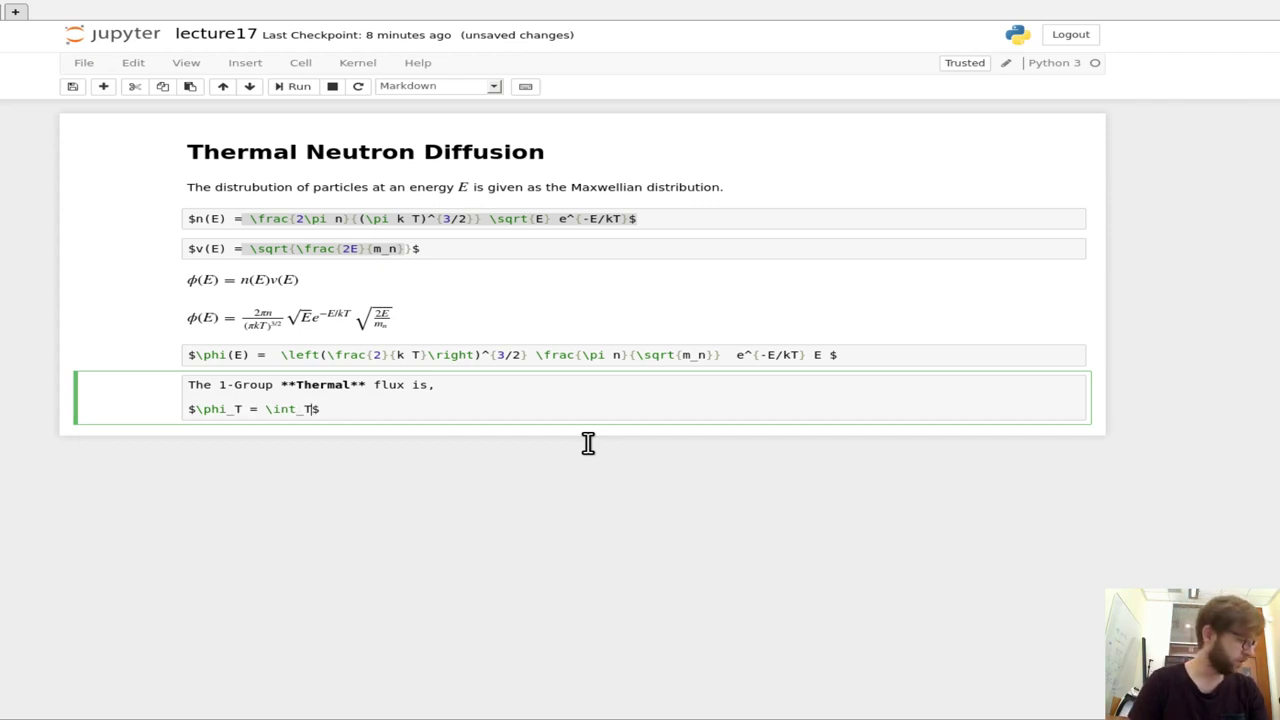
type(" \\ph")
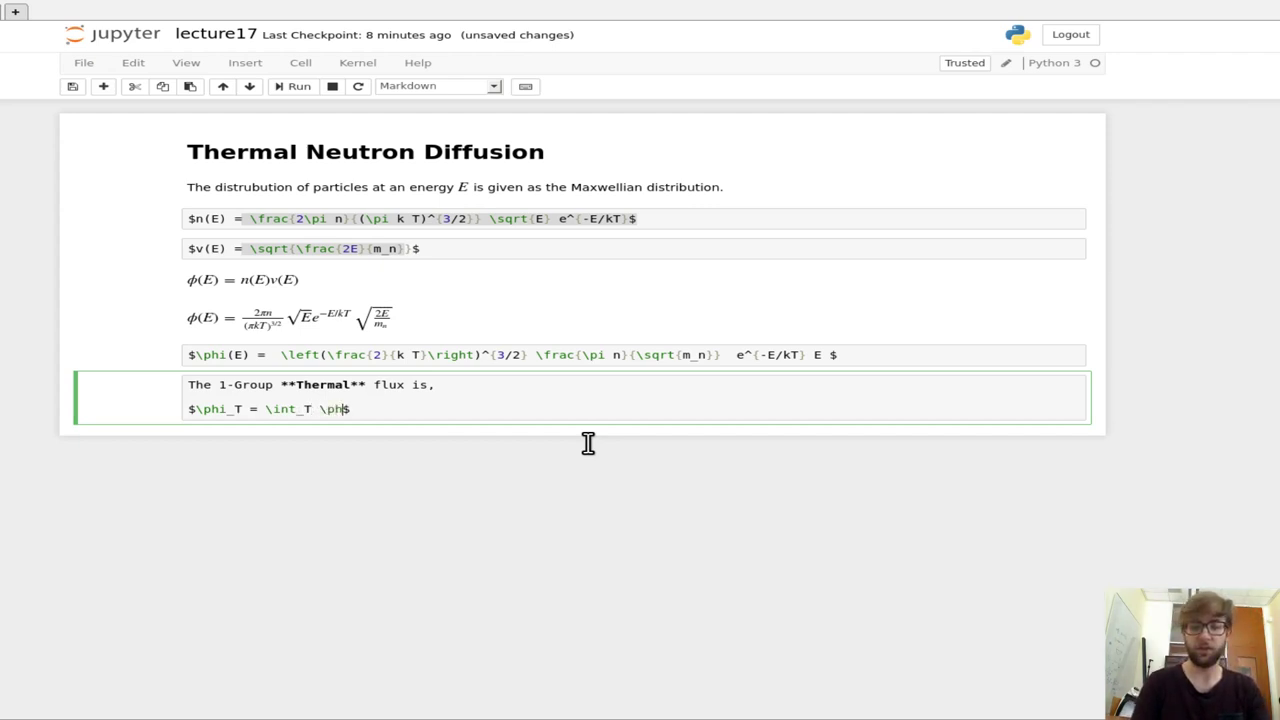
type("i(E)")
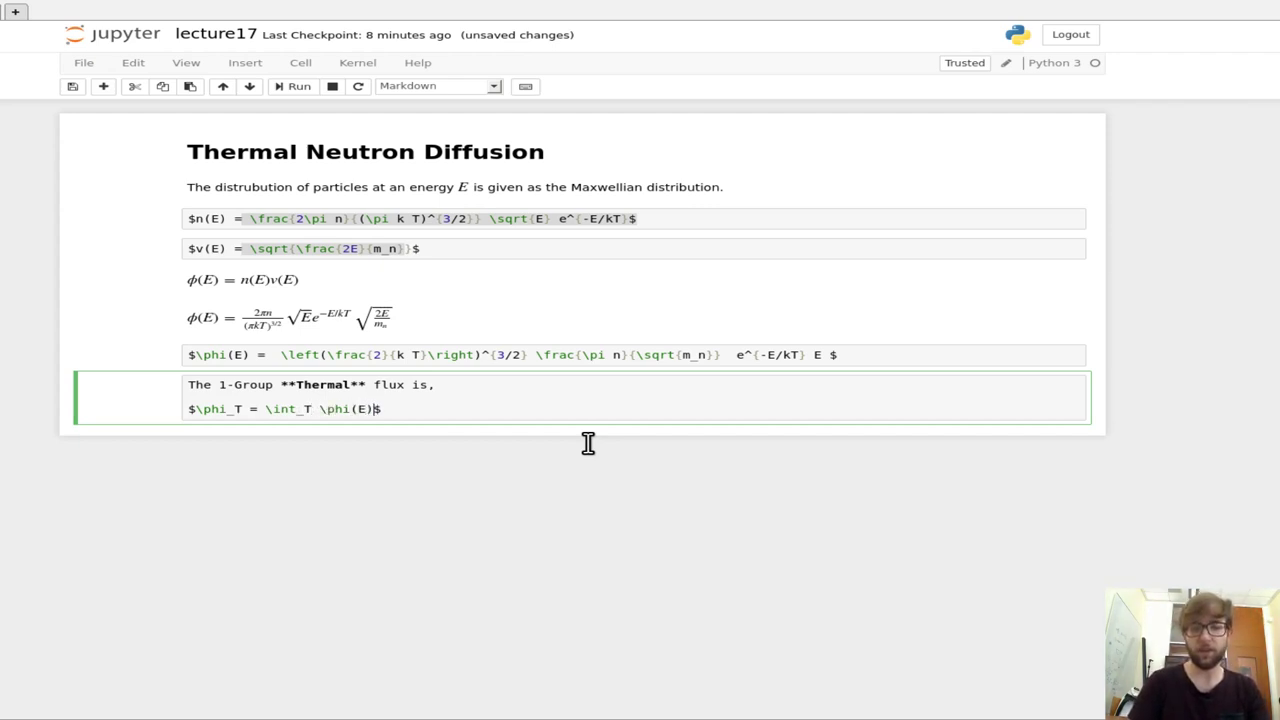
type("\\, dE")
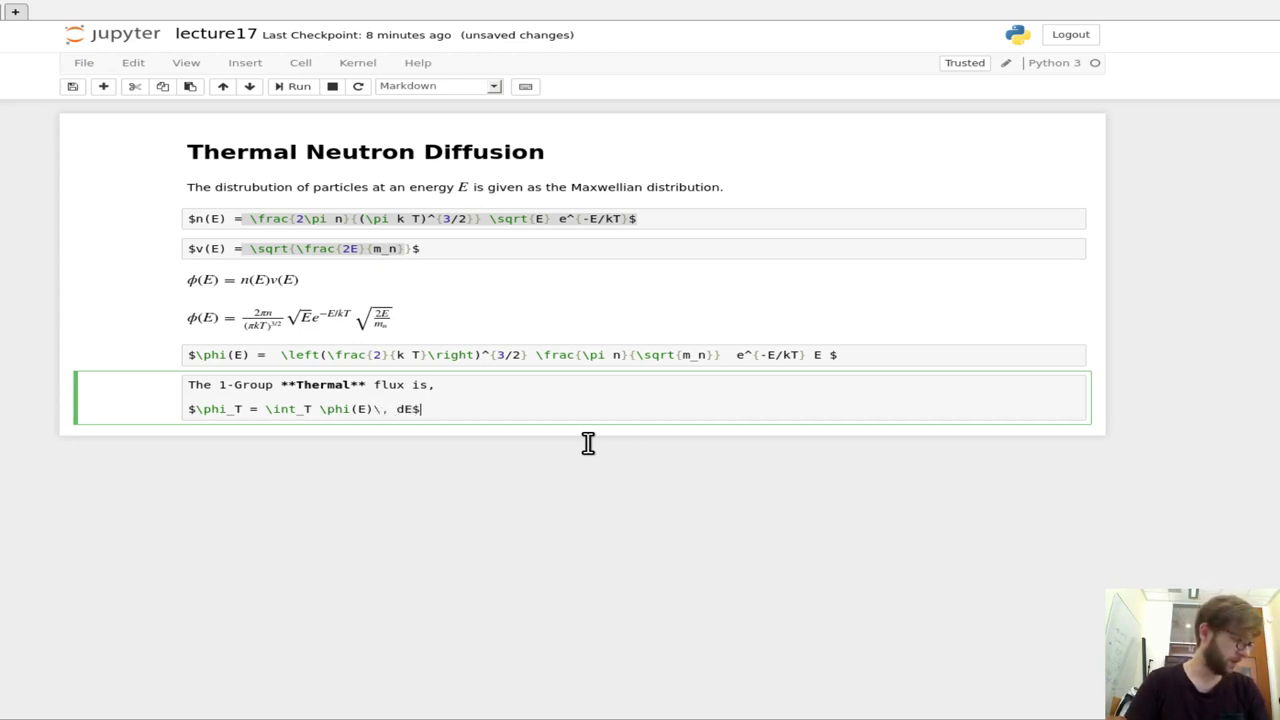
key("shift+Return")
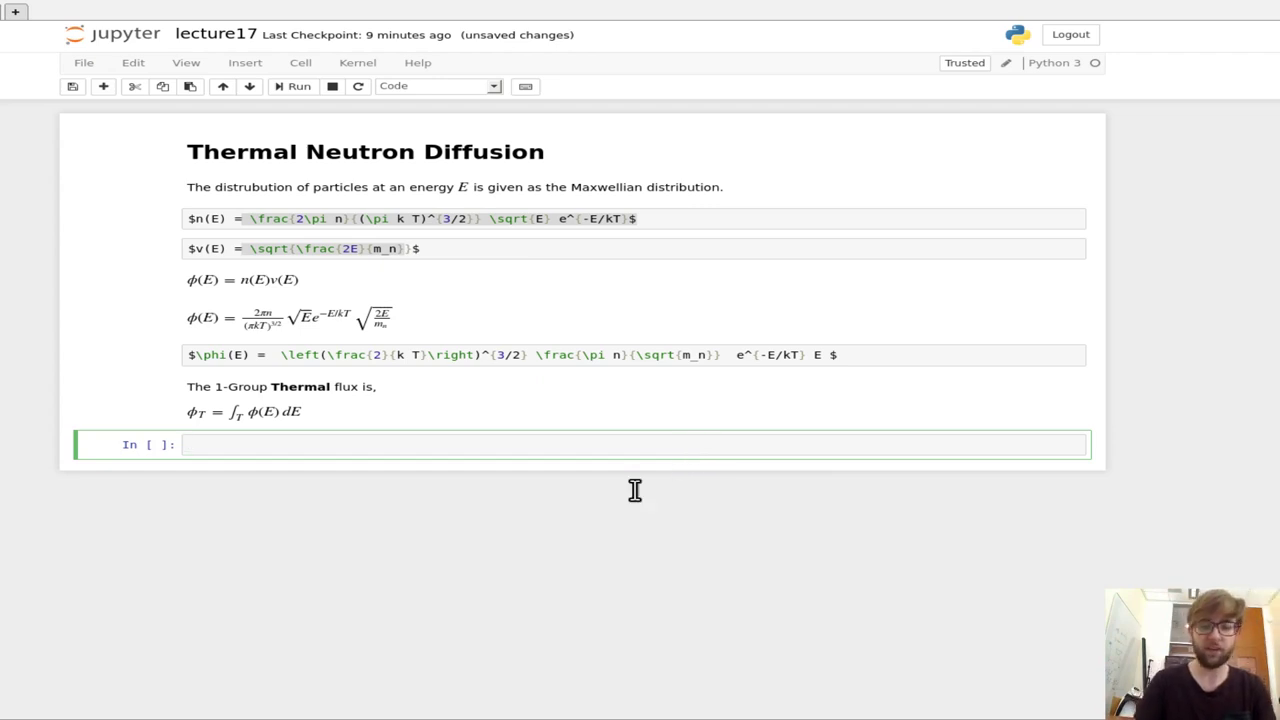
Step: Write "Thermal energies for normal temperatures are" in a new Markdown cell below the thermal flux equation
key("Escape")
key("m")
key("Return")
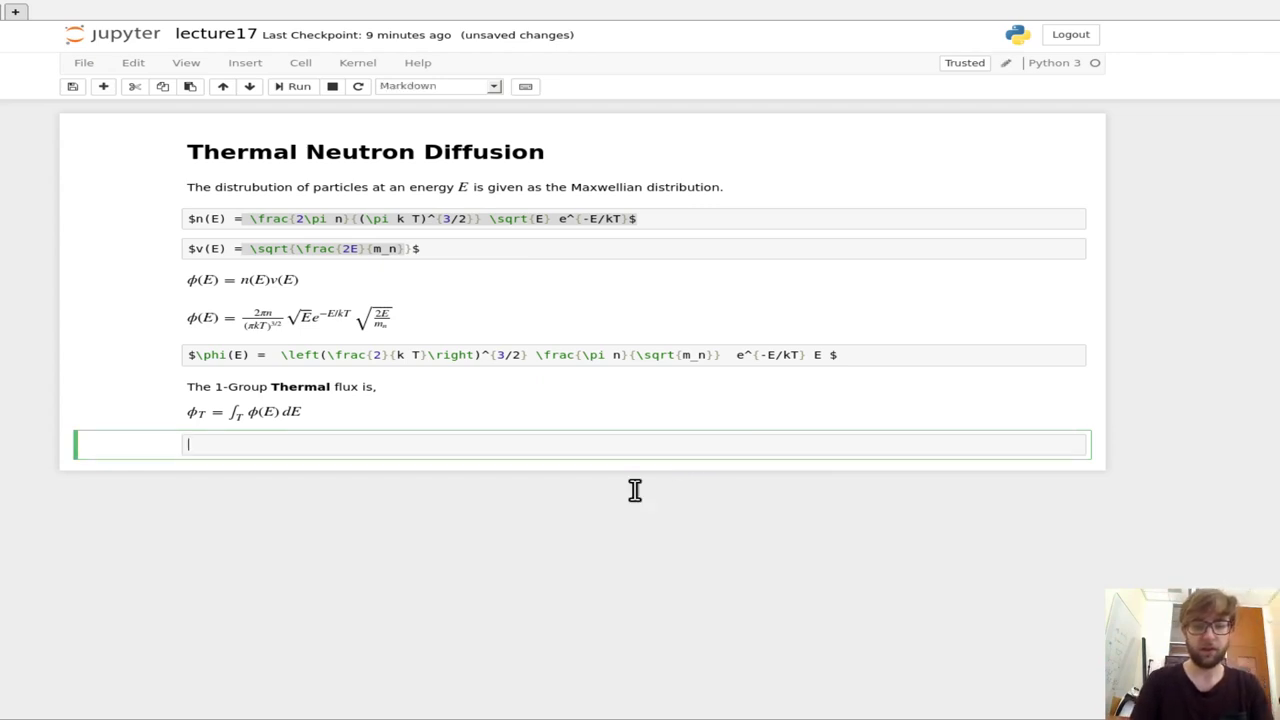
type("Thermal energ")
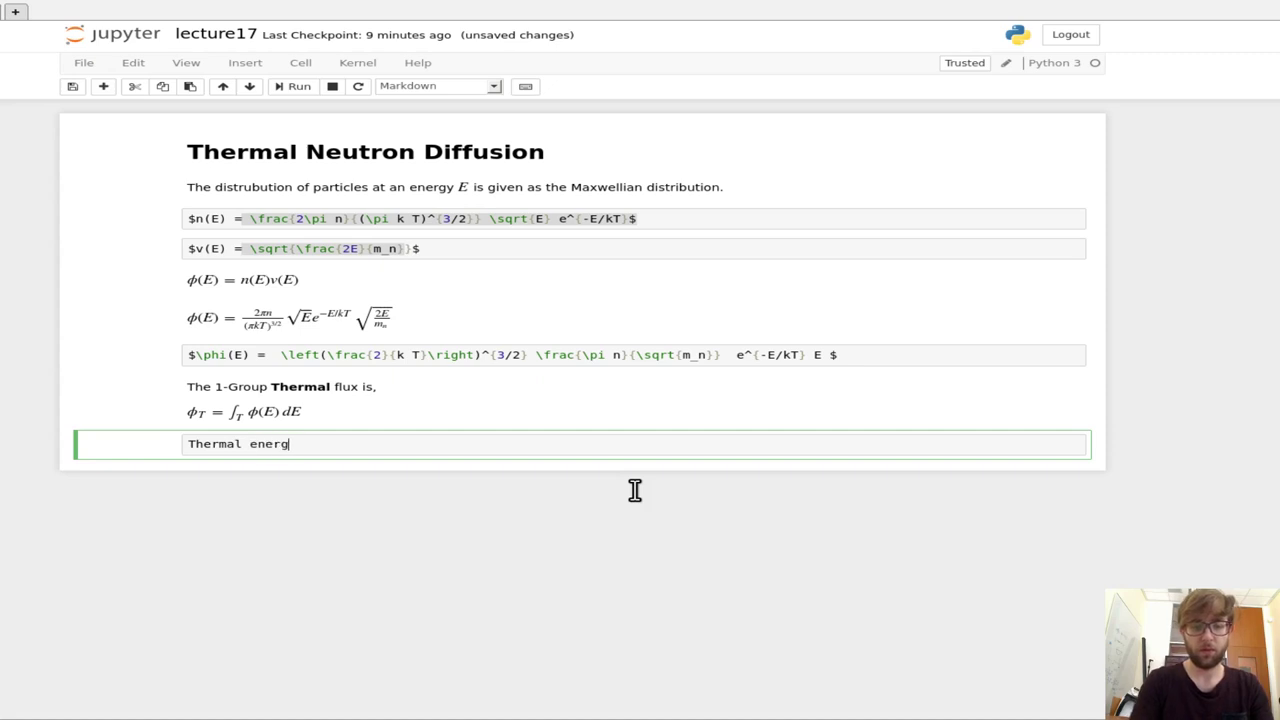
type("ies are")
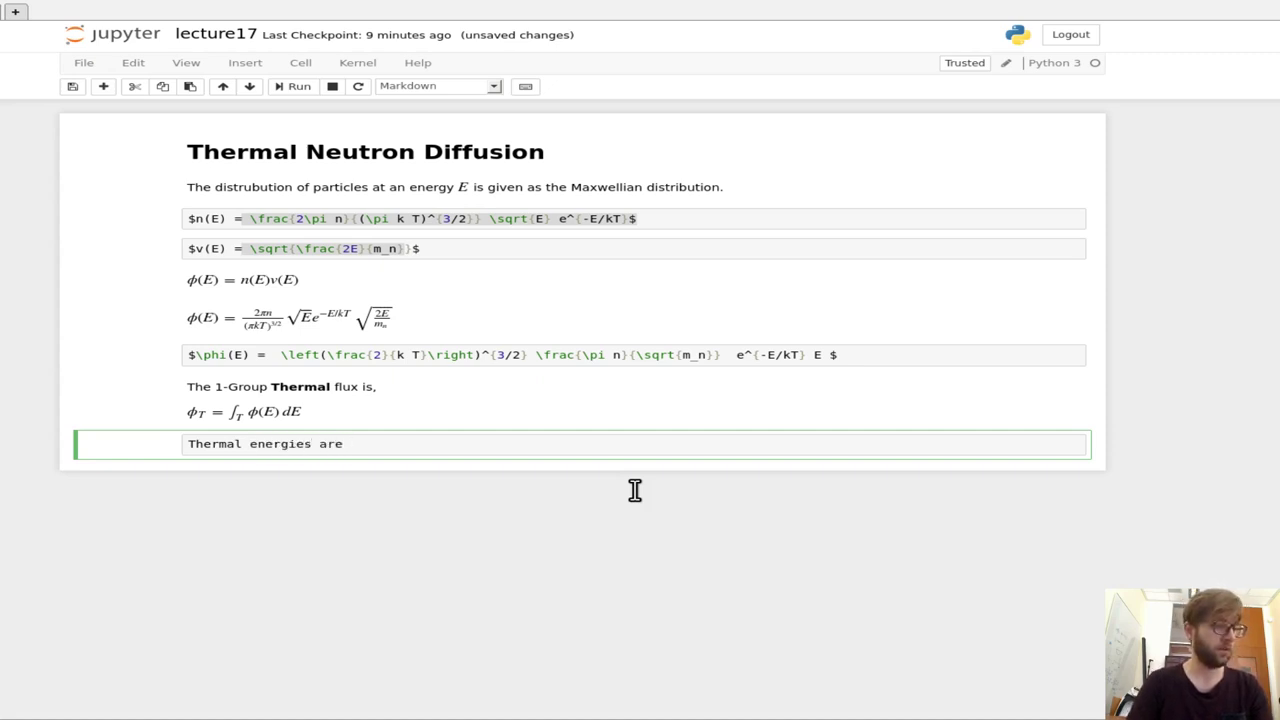
key("BackSpace")
key("BackSpace")
key("BackSpace")
type("for ")
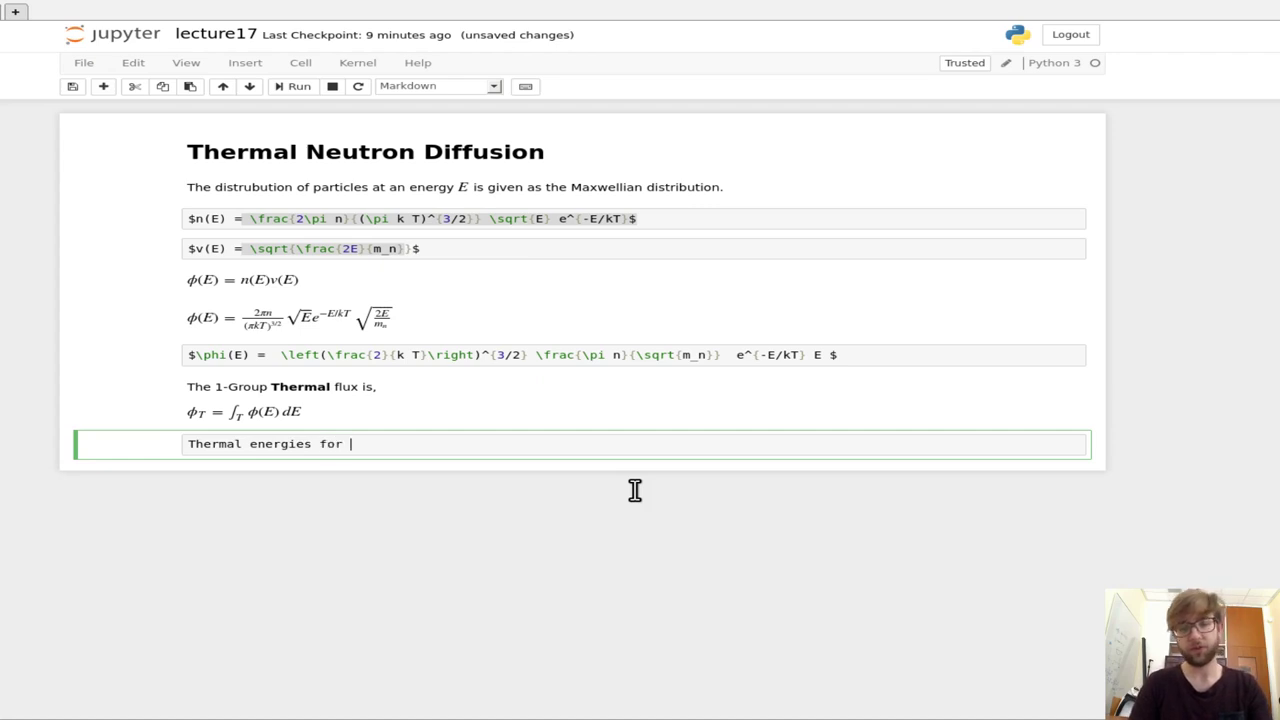
type("norm")
key("BackSpace")
type("rmal temperatiure")
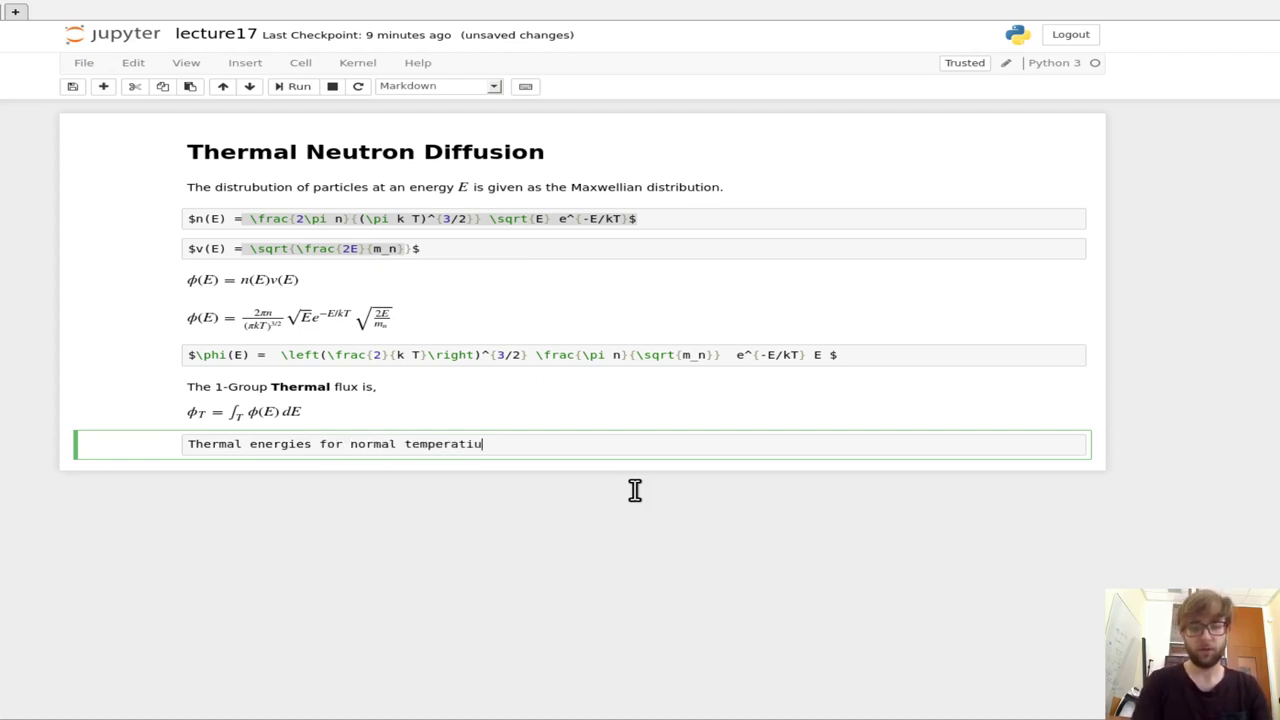
key("BackSpace")
key("BackSpace")
key("BackSpace")
key("BackSpace")
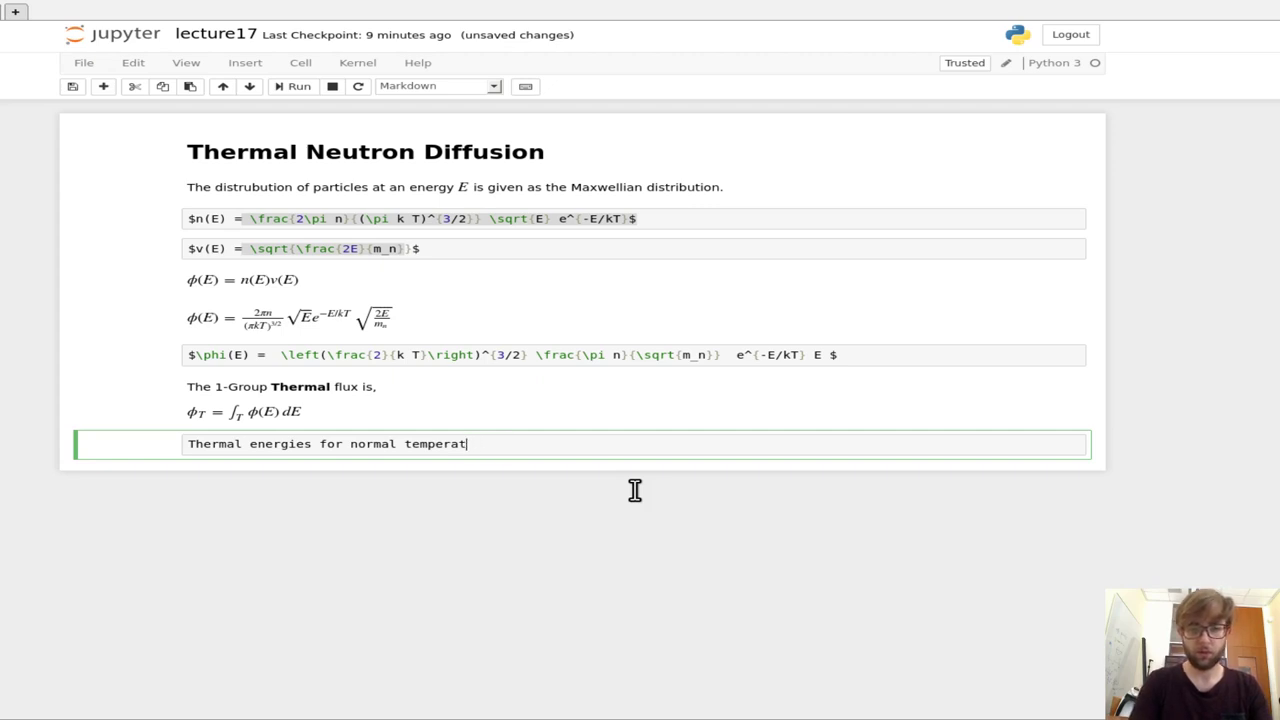
type("ures are ")
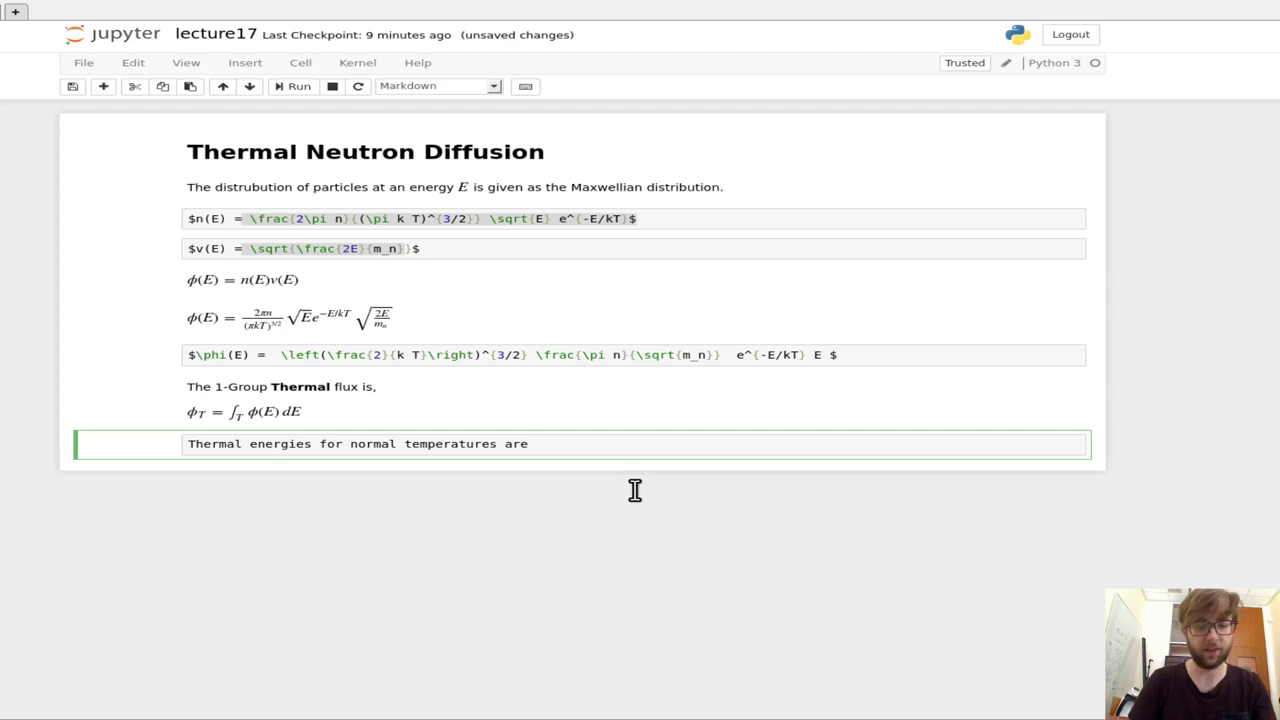
Step: Add the inline formula $\approx 5kT$ to the end of the thermal energies sentence
type("$~$")
key("Left")
type("~")
key("BackSpace")
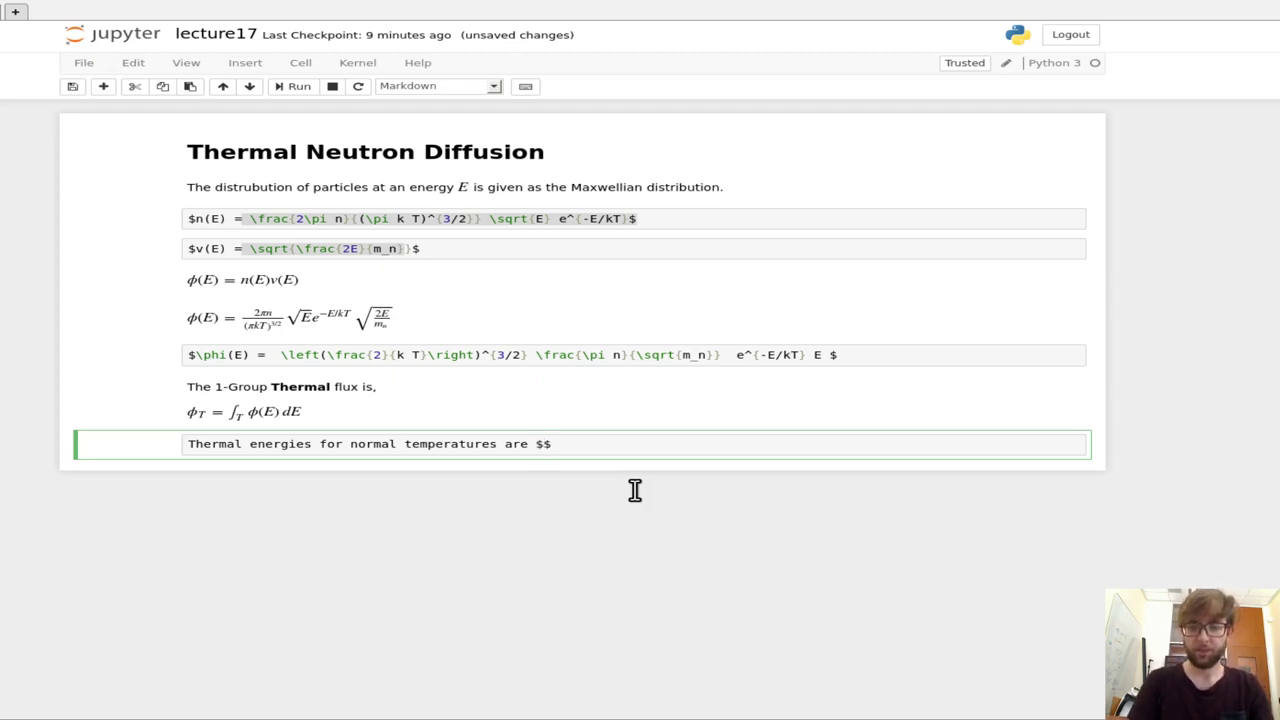
type("\\appr")
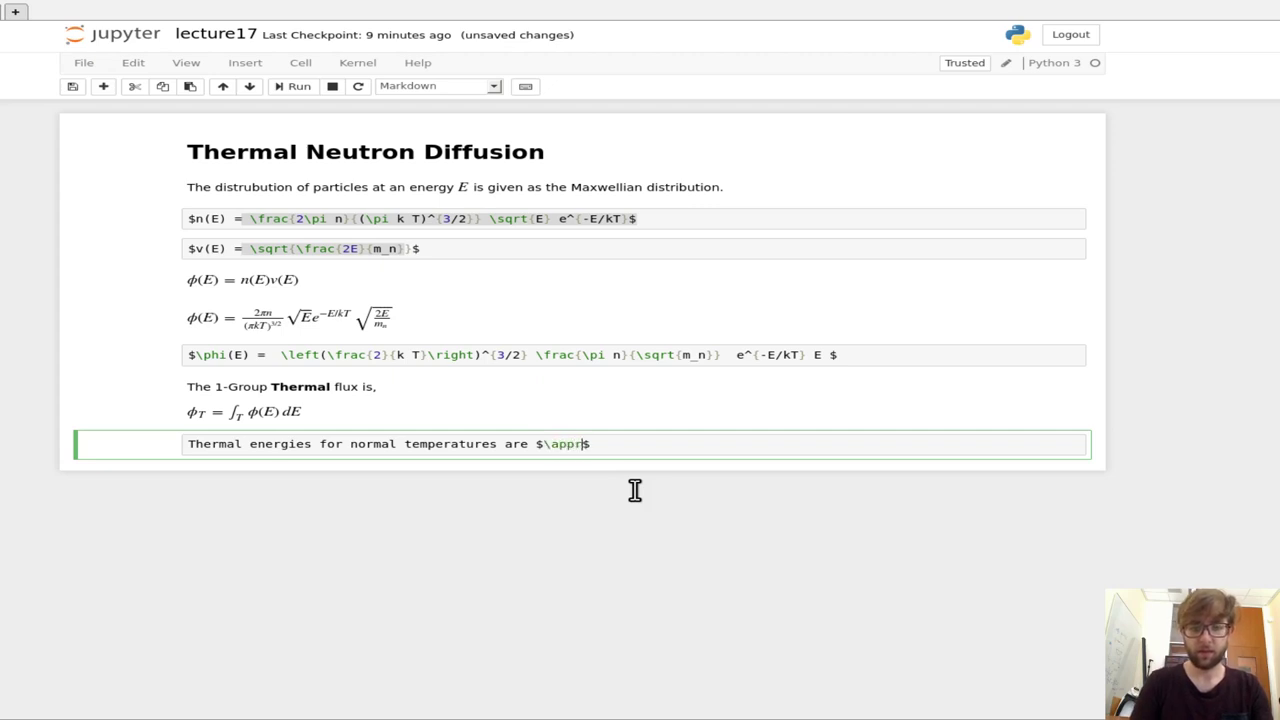
type("ox 5kT")
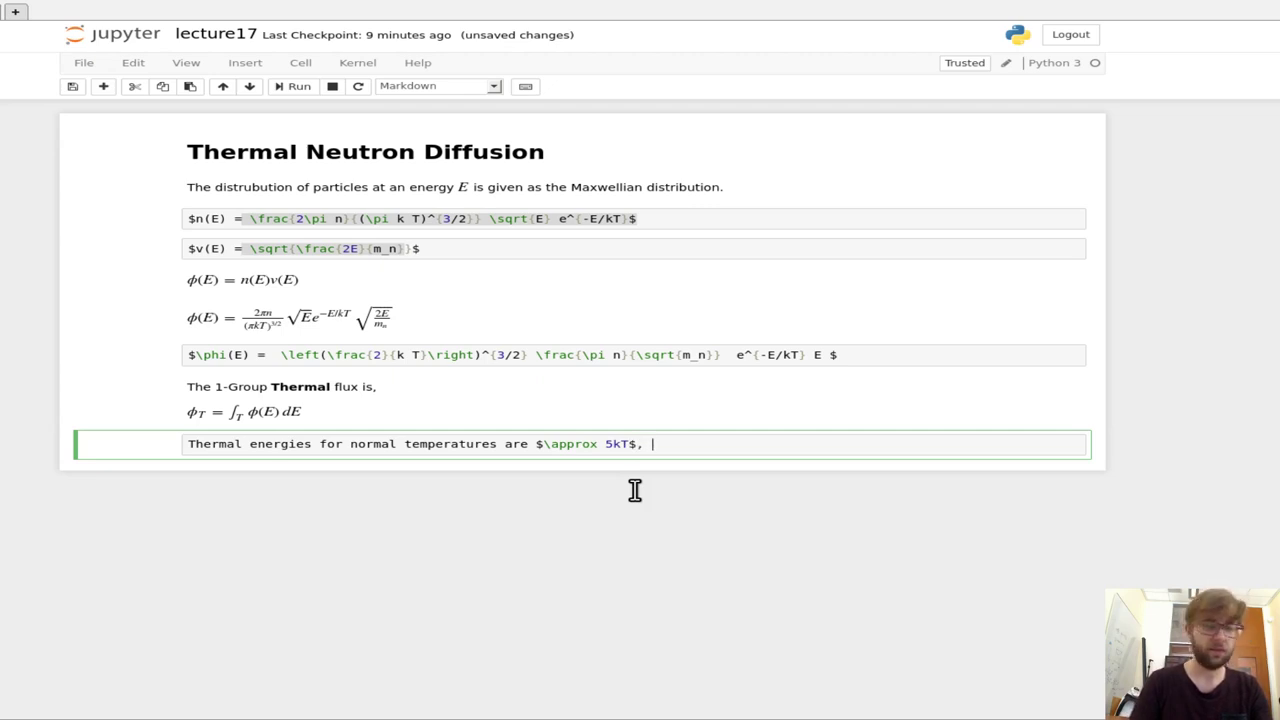
Step: Finish the sentence with "or 0.1 eV/." and render the cell
type("or ")
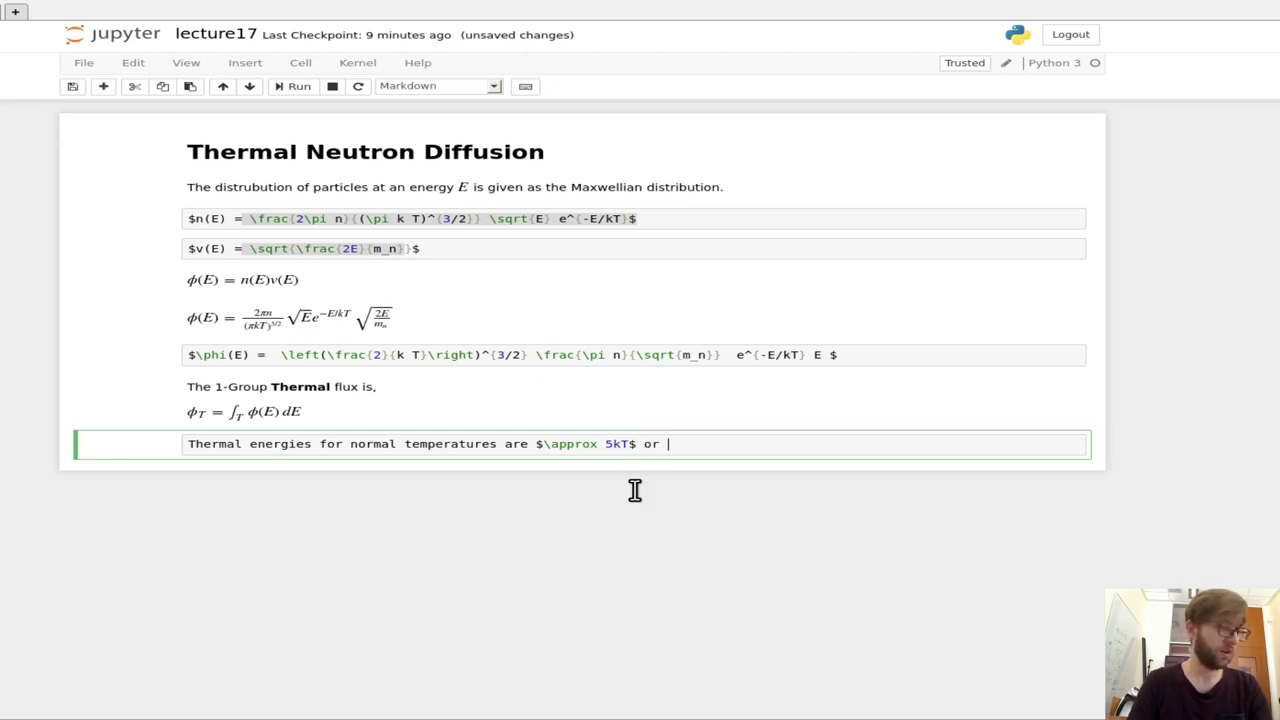
type("1")
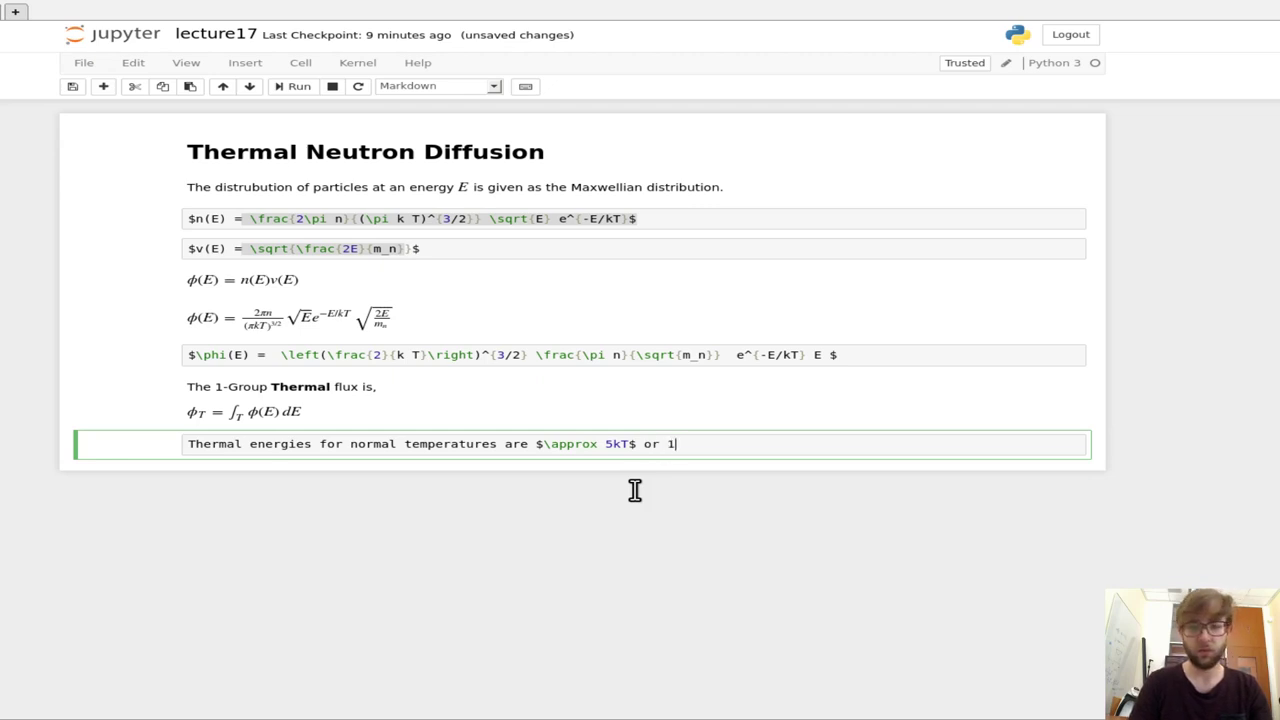
key("BackSpace")
type("0.1 eV")
key("BackSpace")
key("BackSpace")
type("eV")
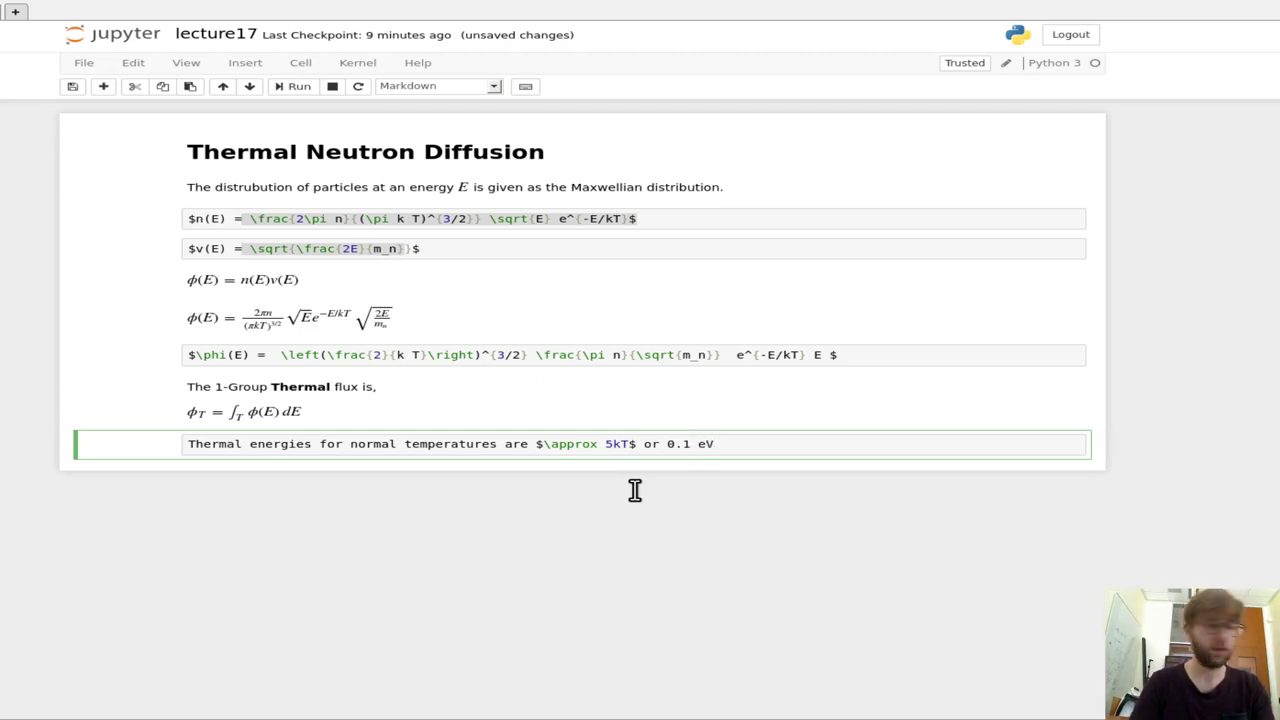
type("/.")
key("shift+Return")
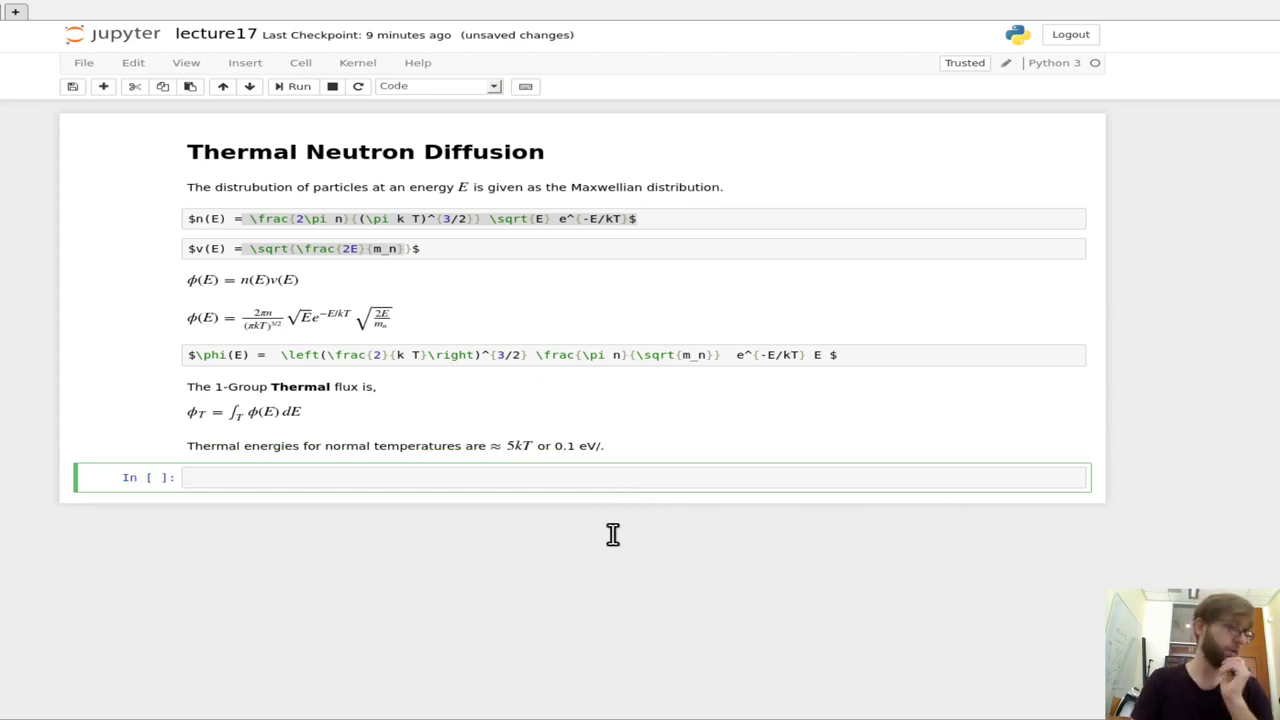
type("m")
key("Return")
key("BackSpace")
key("BackSpace")
Step: Start an inline equation $\phi_T = $ in a new Markdown cell below the thermal energies sentence
key("Escape")
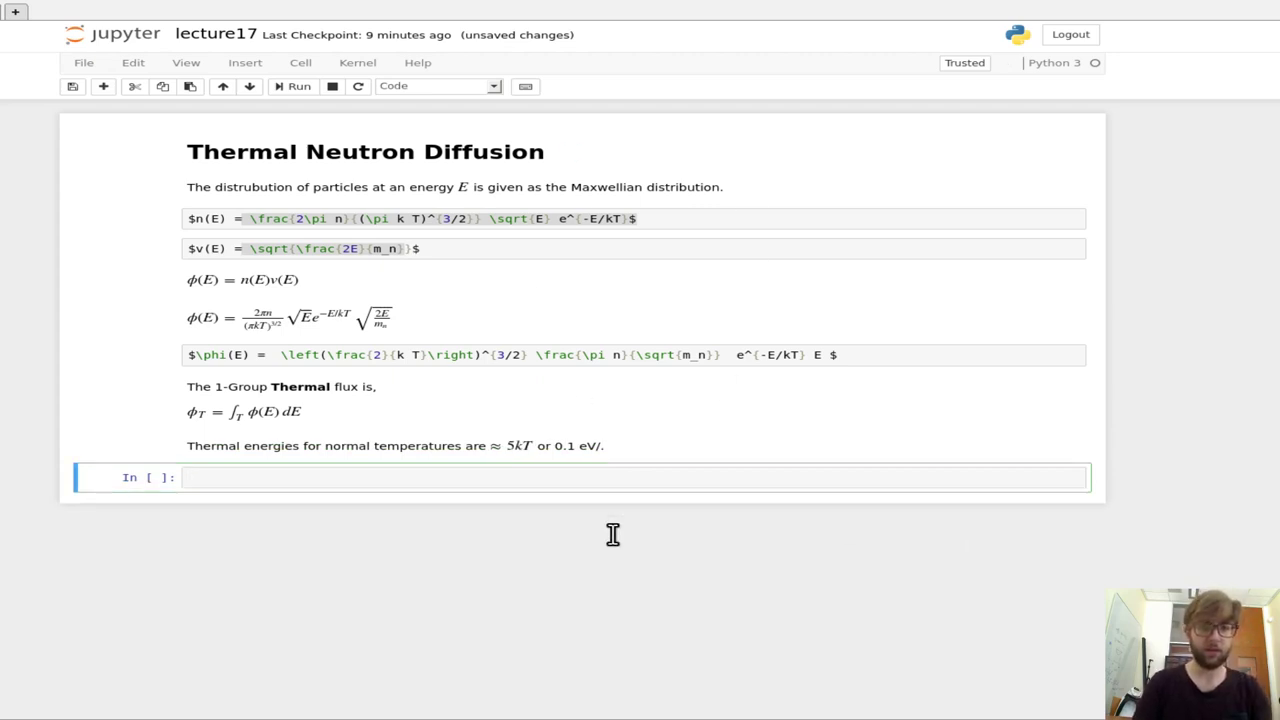
key("m")
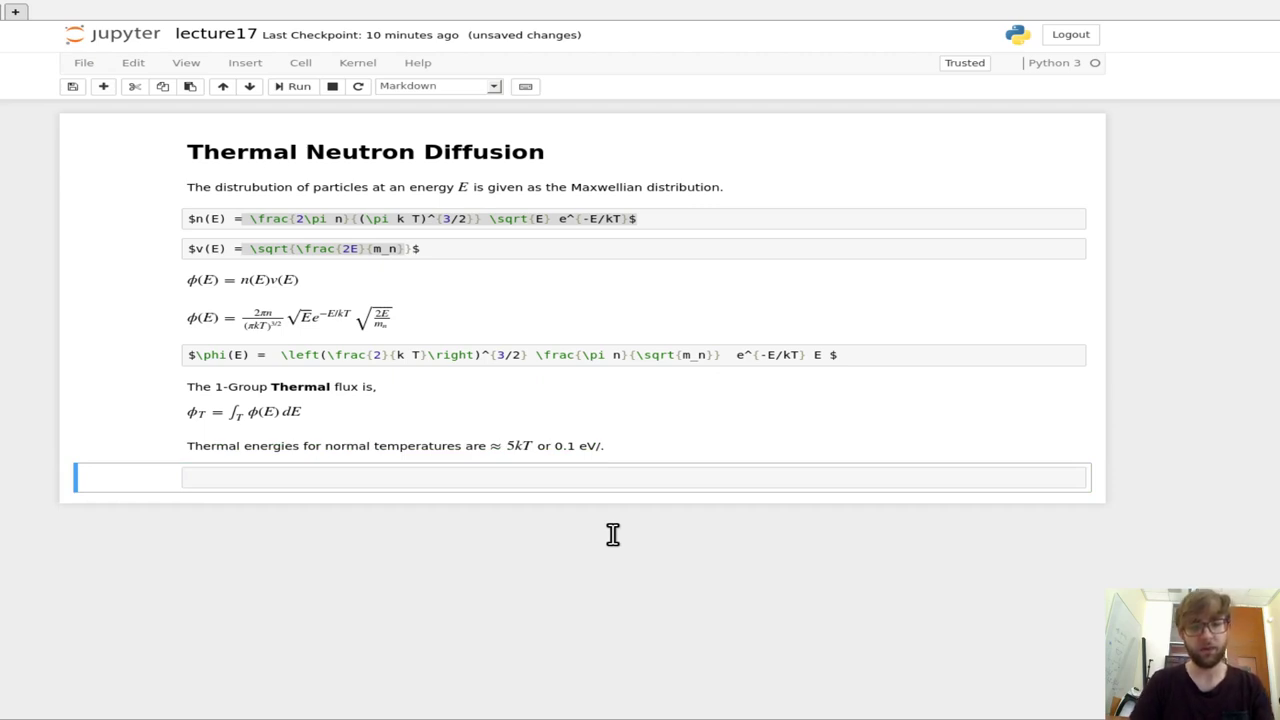
key("Return")
type("$$")
key("Left")
type("\\phi_")
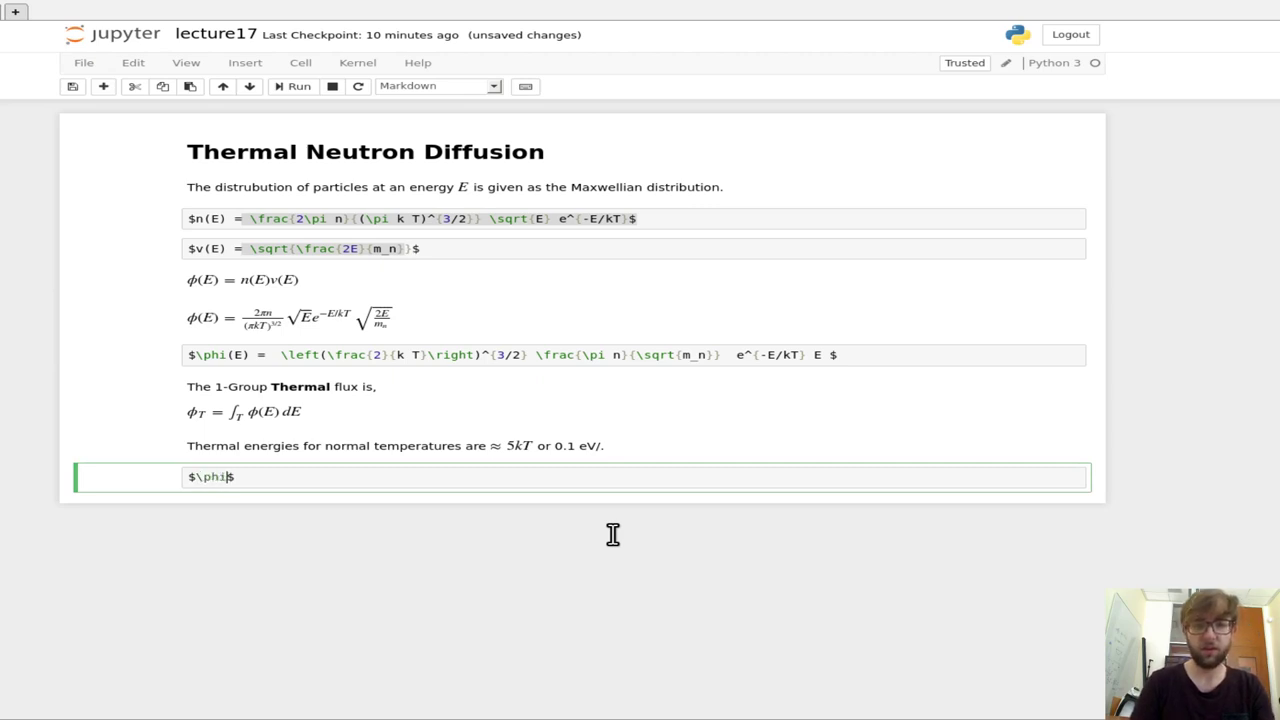
type("T ")
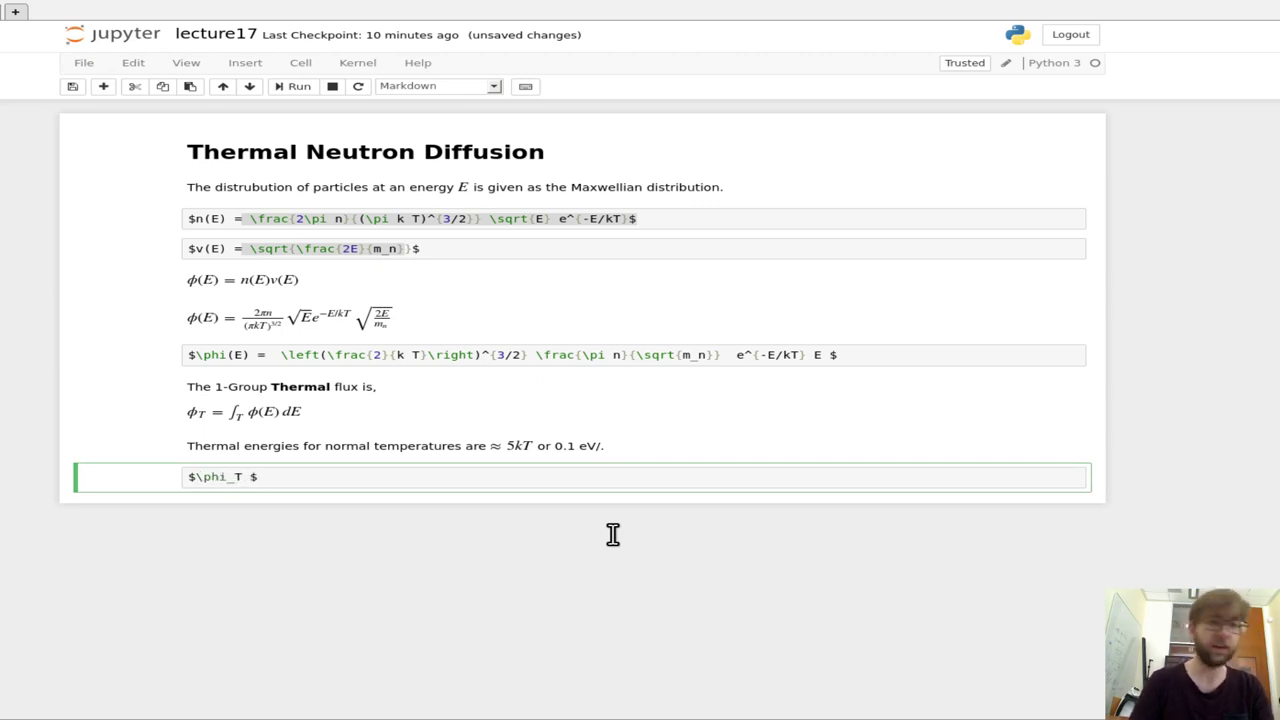
type("= ")
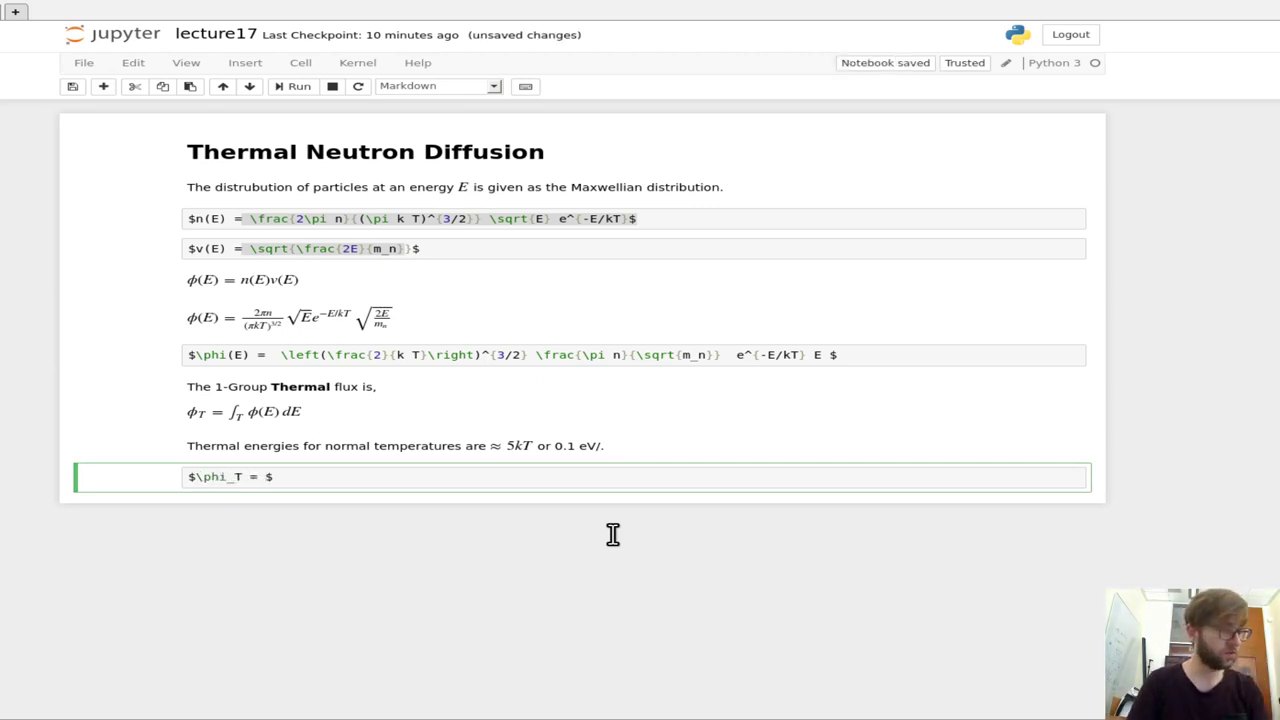
Step: Add the fraction \frac{2n}{\sqrt{\pi}} after the equals sign of the $\phi_T$ equation
type("2")
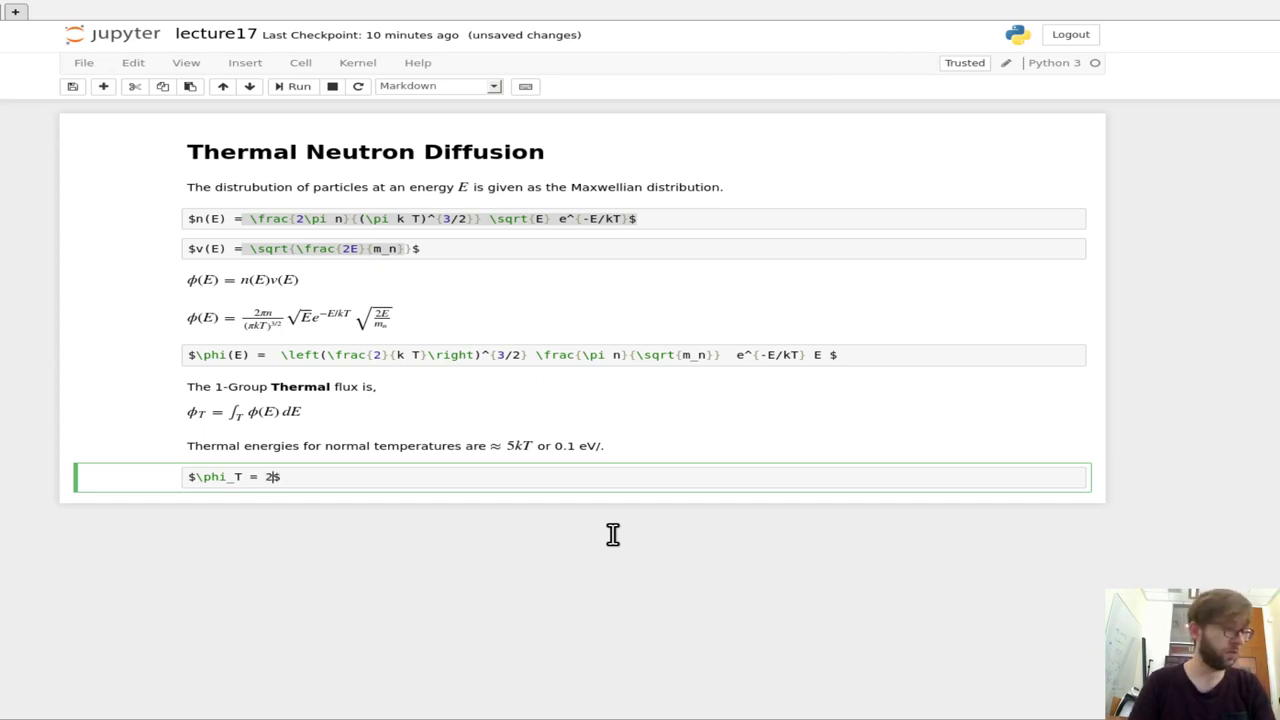
key("BackSpace")
type("rac")
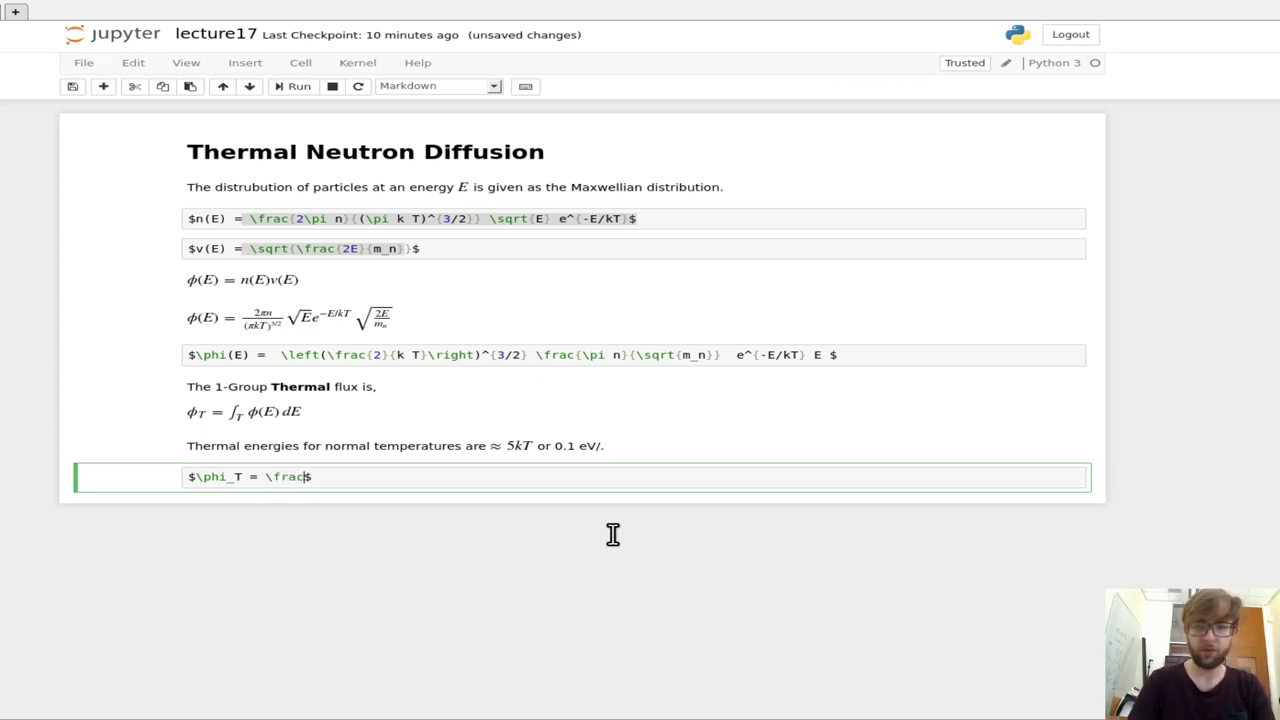
type("{2n")
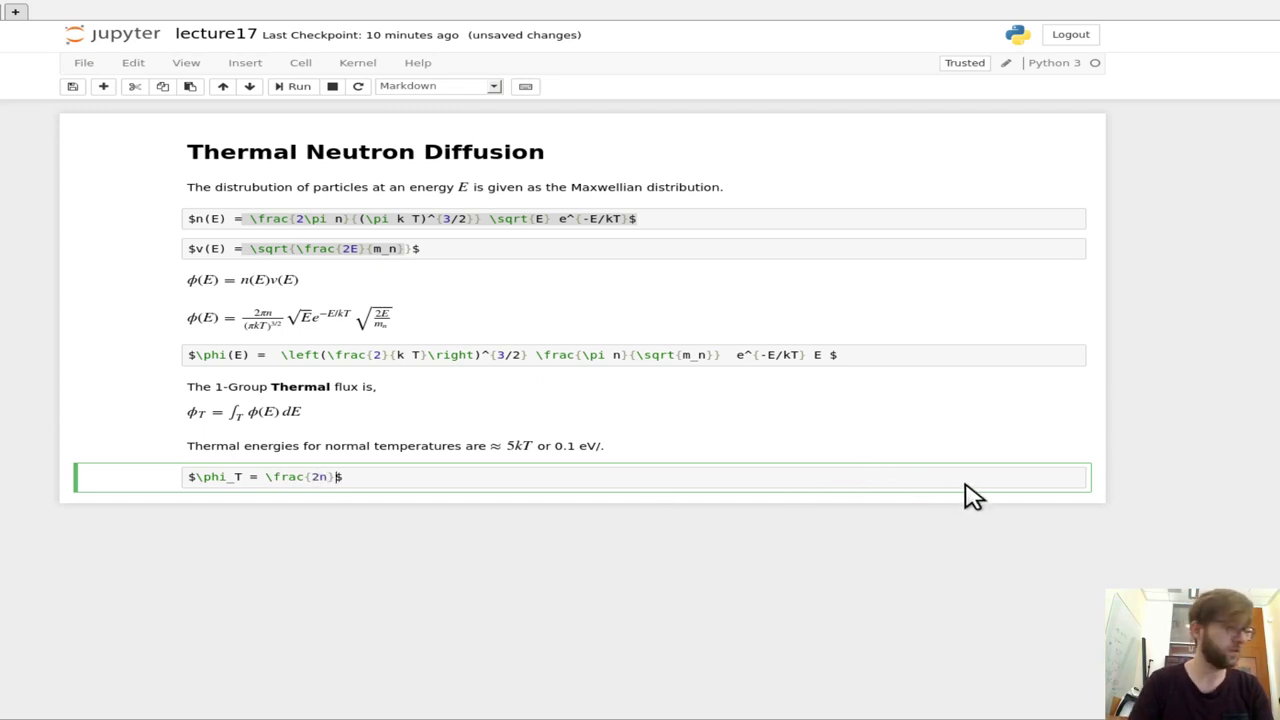
type("{")
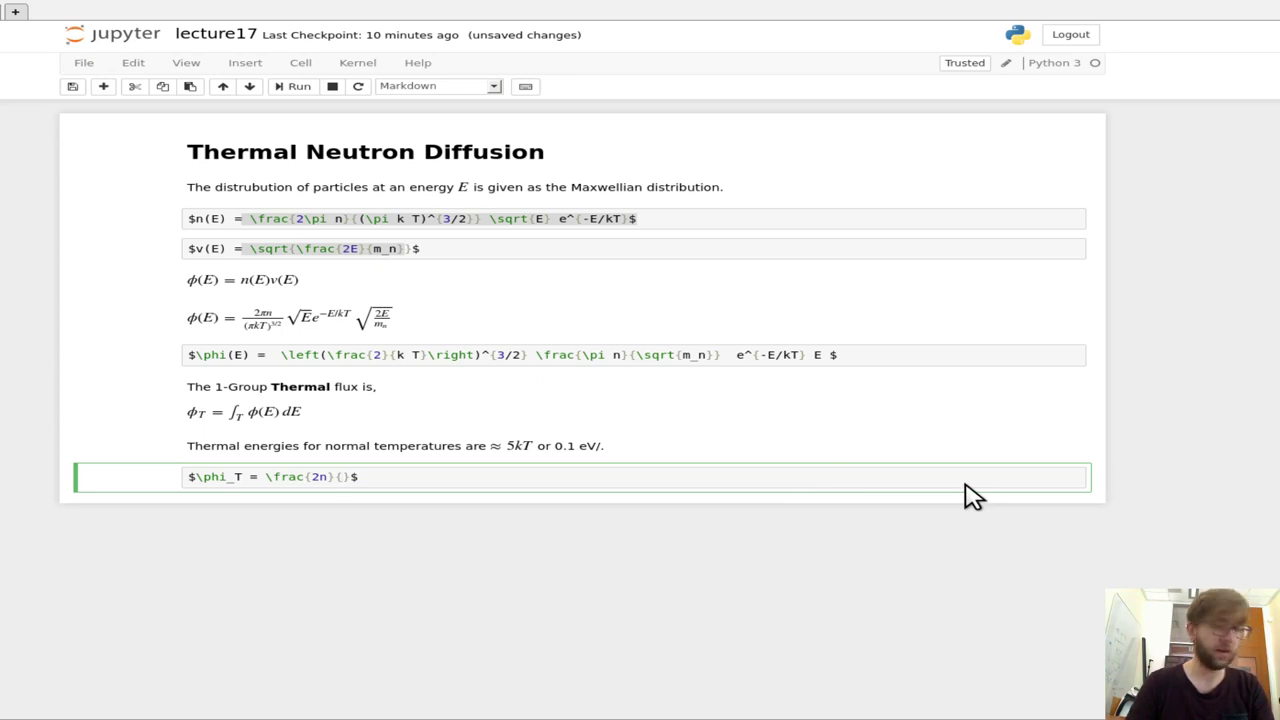
type("\\")
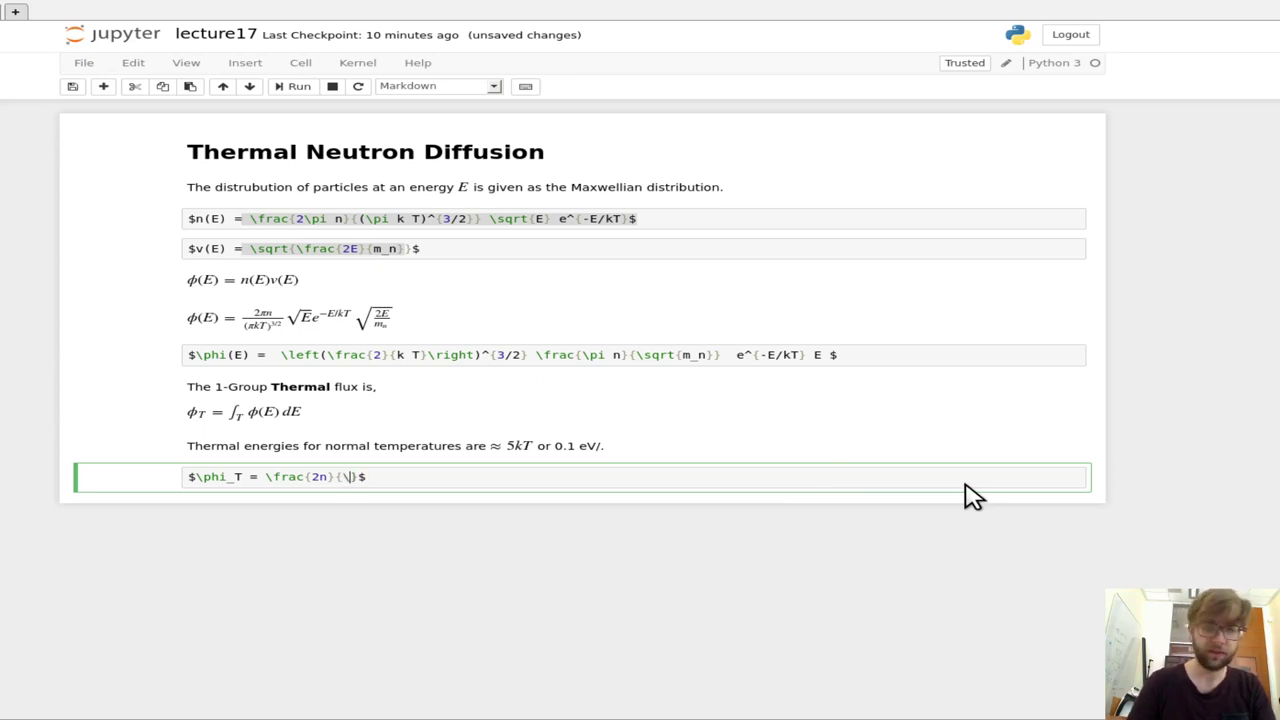
type("sqrt{")
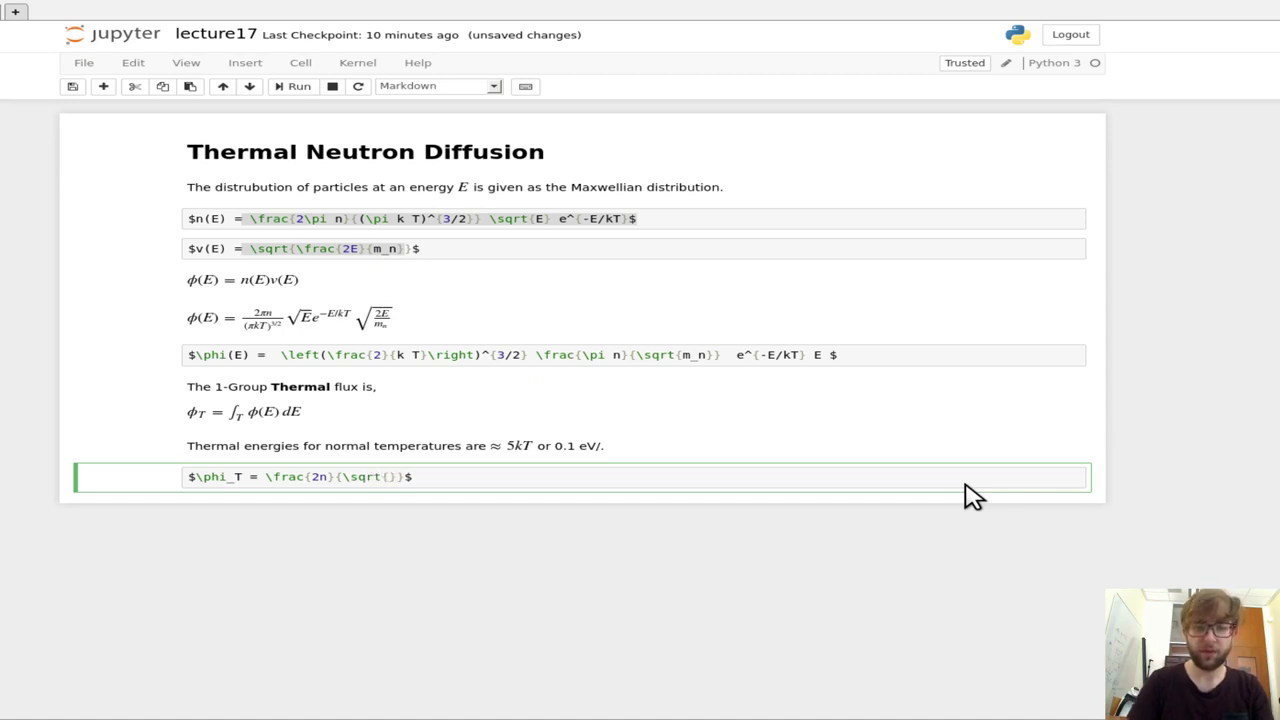
type("\\pi")
key("Right")
key("Right")
Step: Complete the $\phi_T$ equation with the factor \sqrt{\frac{2kT}{m_n}} and render the cell
type("\\sqrt{")
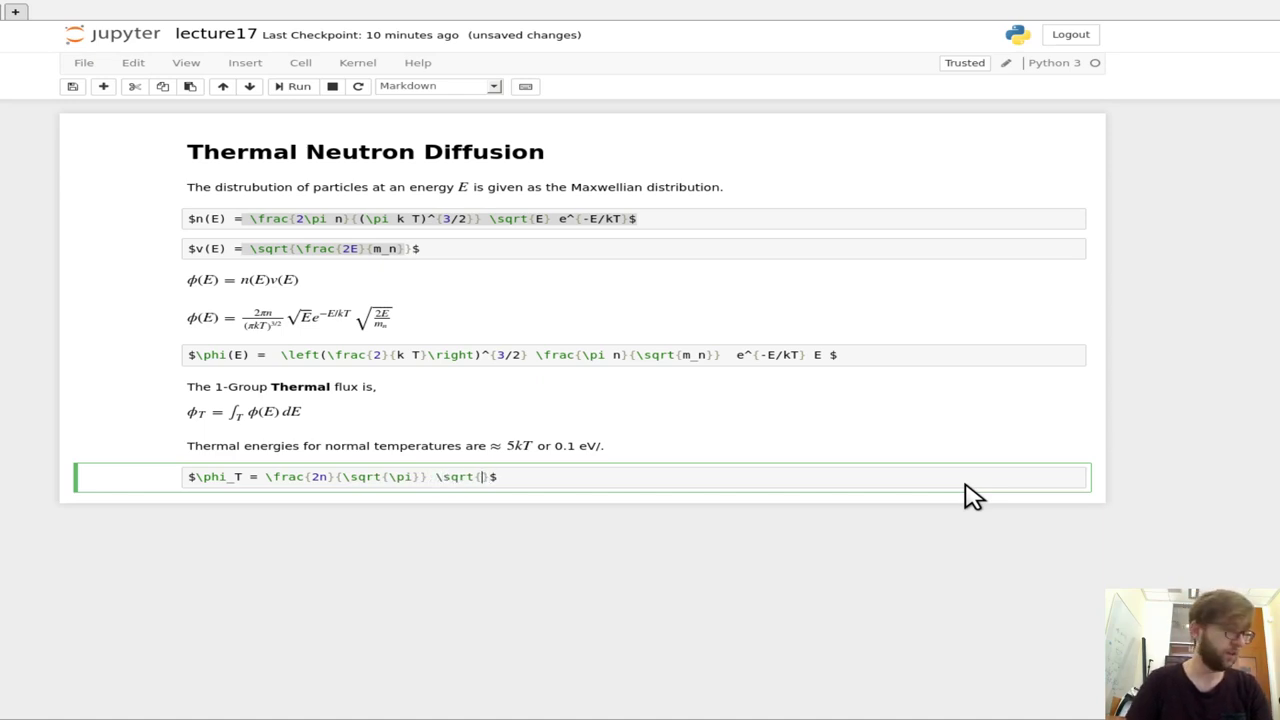
type("\\frac{2kT}")
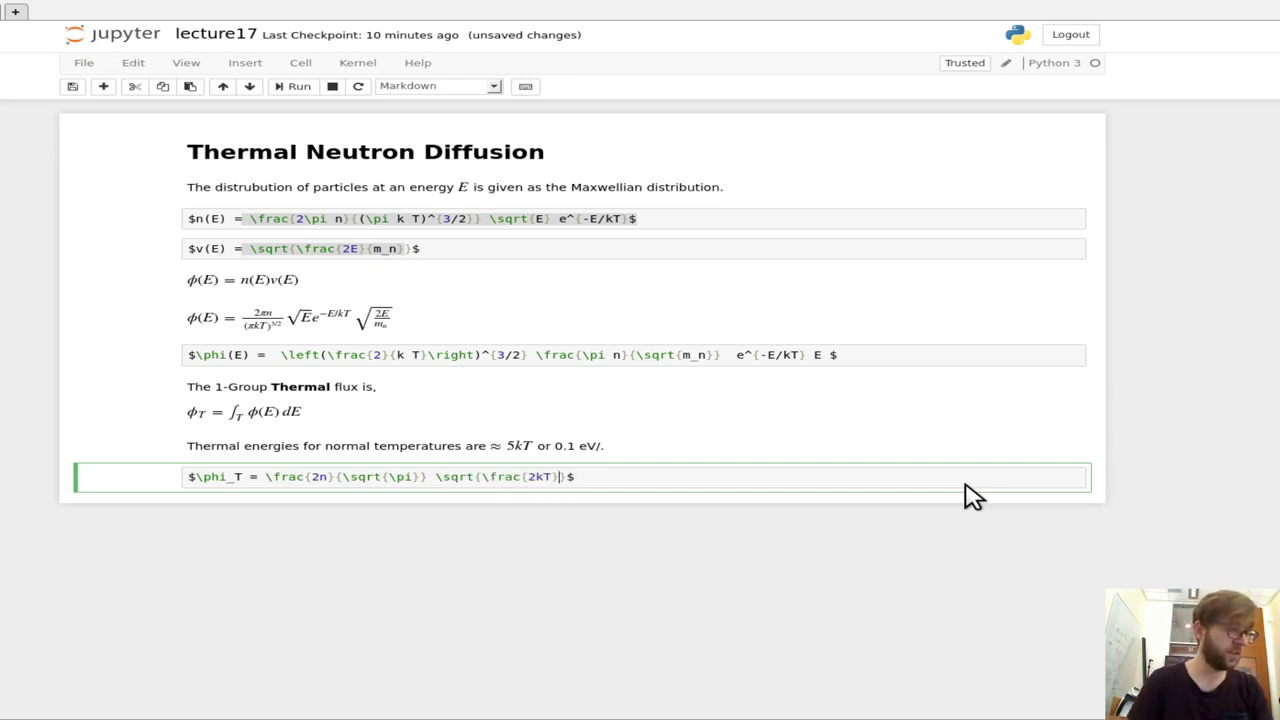
type("{m_n")
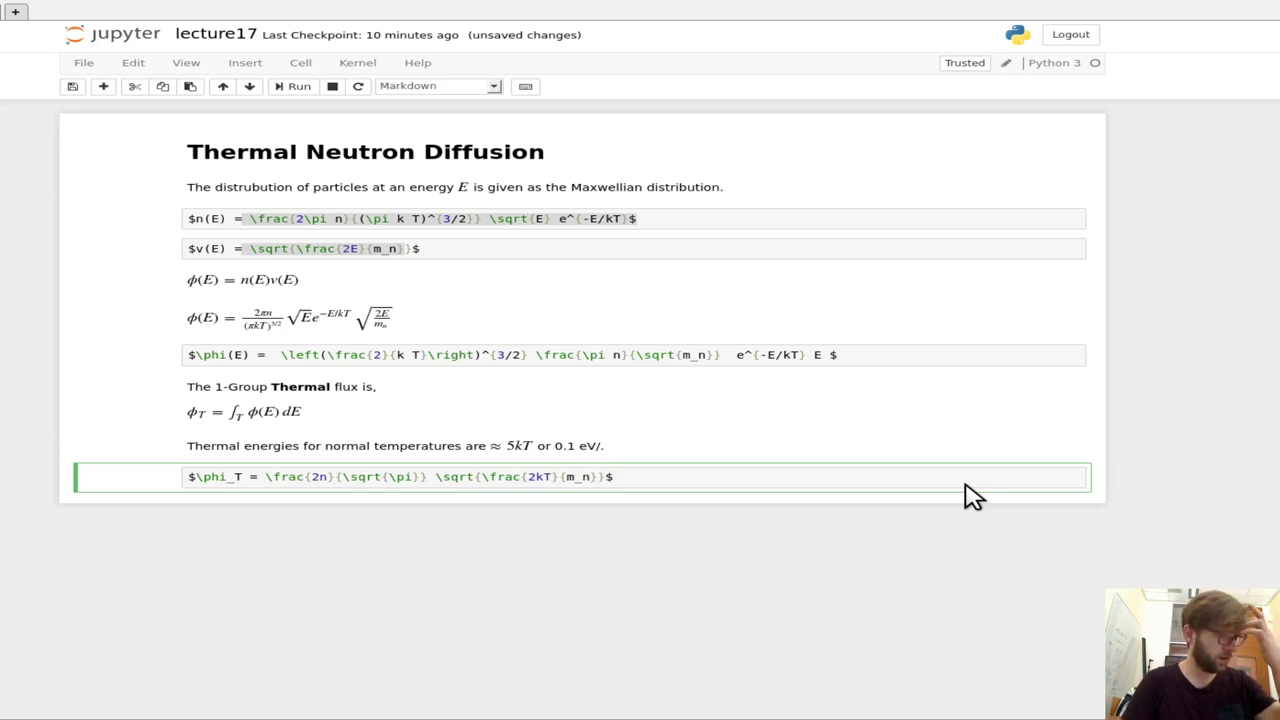
key("shift+Return")
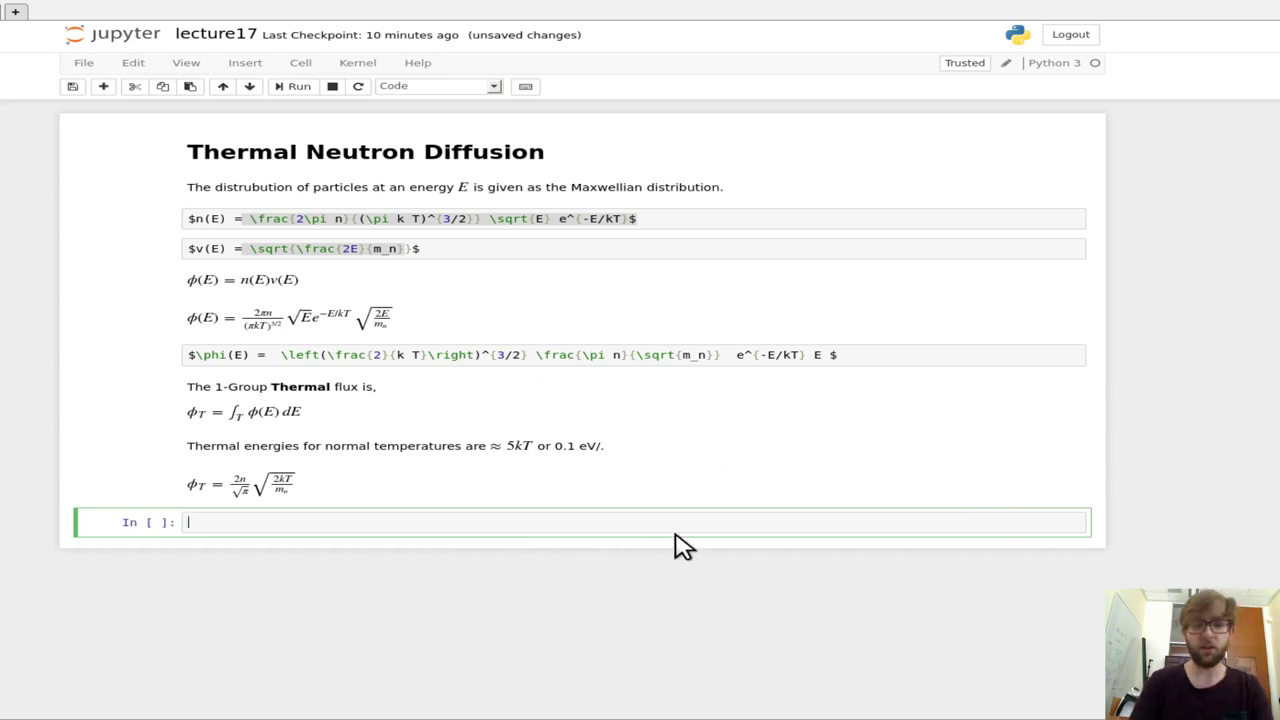
Step: Set up a new Markdown cell below the $\phi_T$ result with an empty text line above a $$ pair
key("Escape")
key("m")
key("Return")
type("$$")
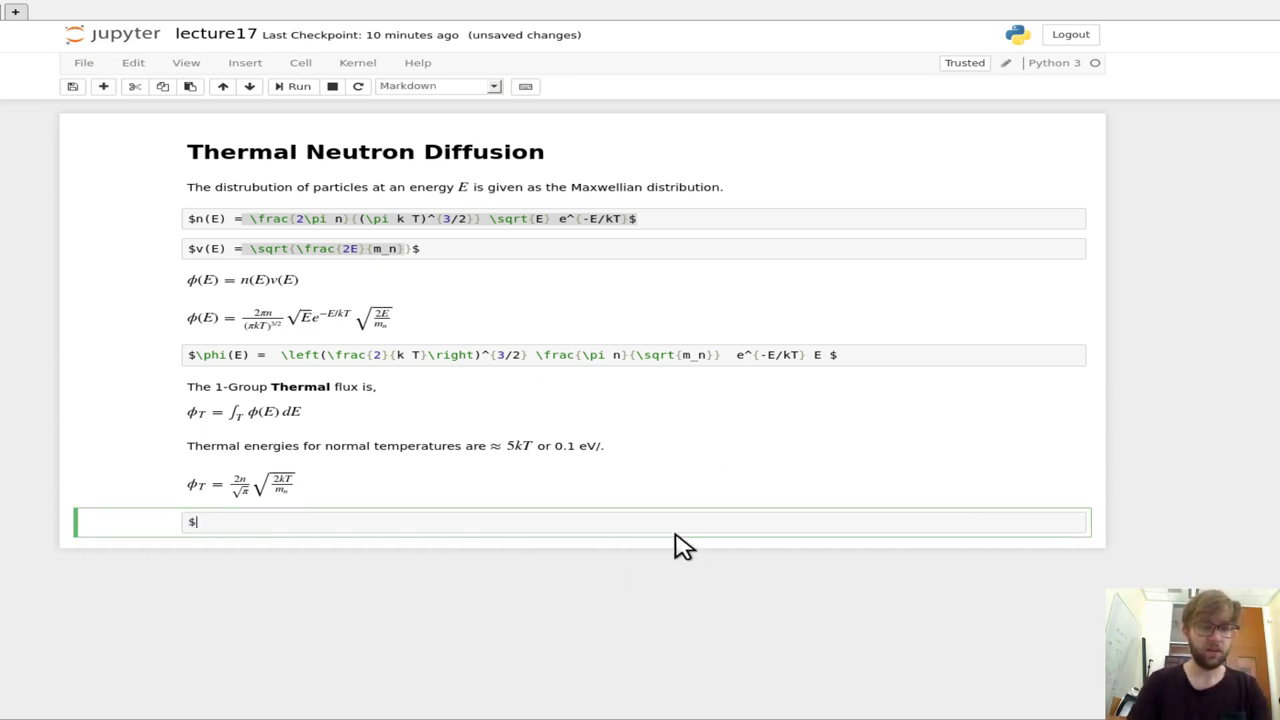
key("Left")
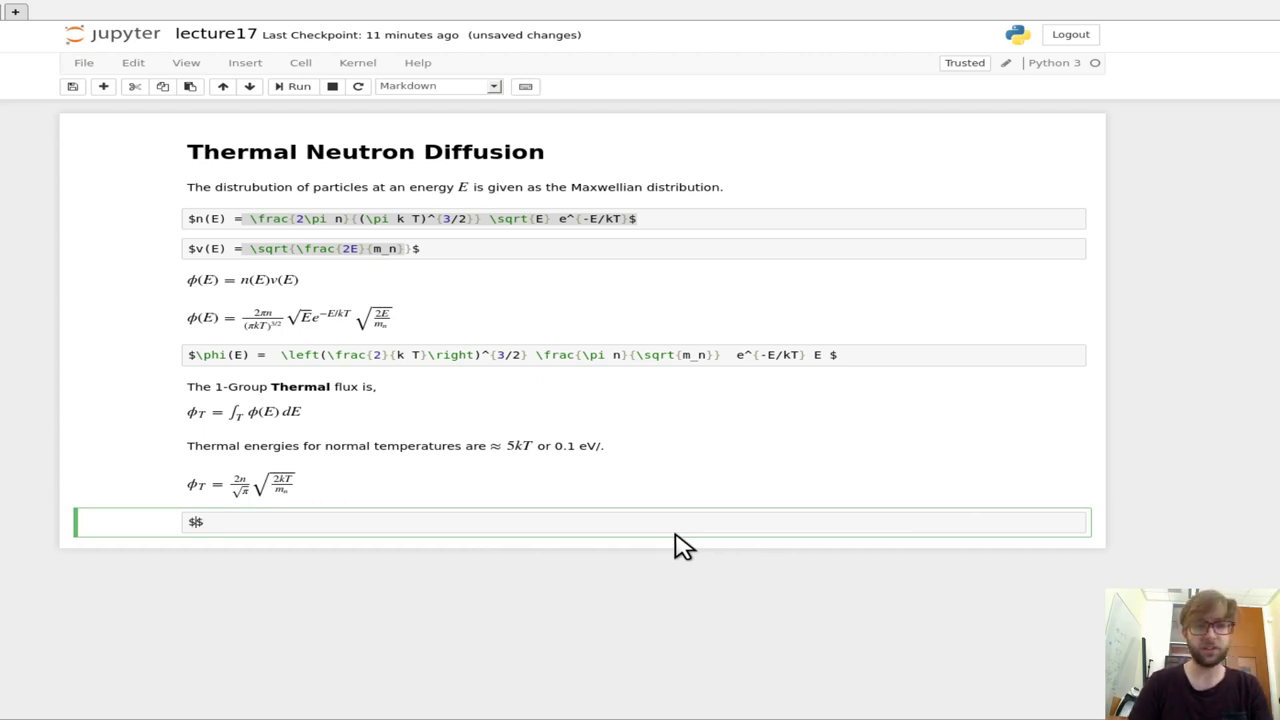
key("Return")
key("Up")
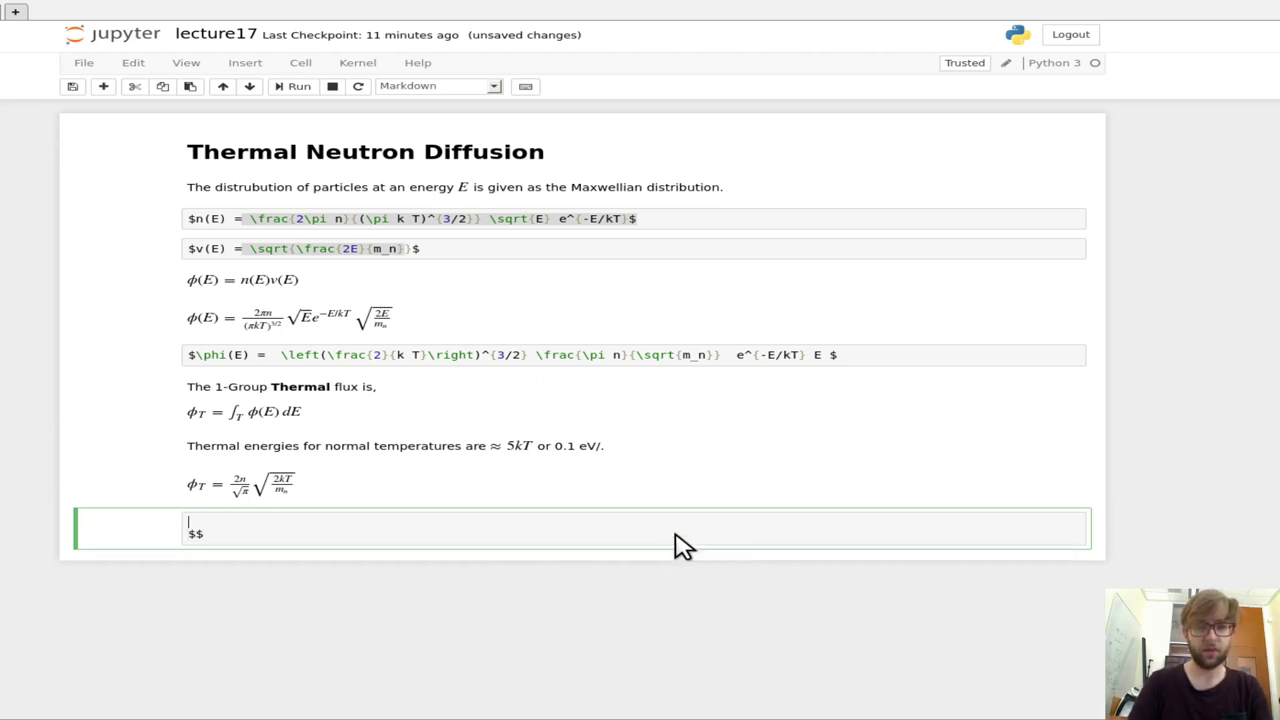
Step: Write "Define thermal energy as" on the line above the empty math delimiters
type("Define")
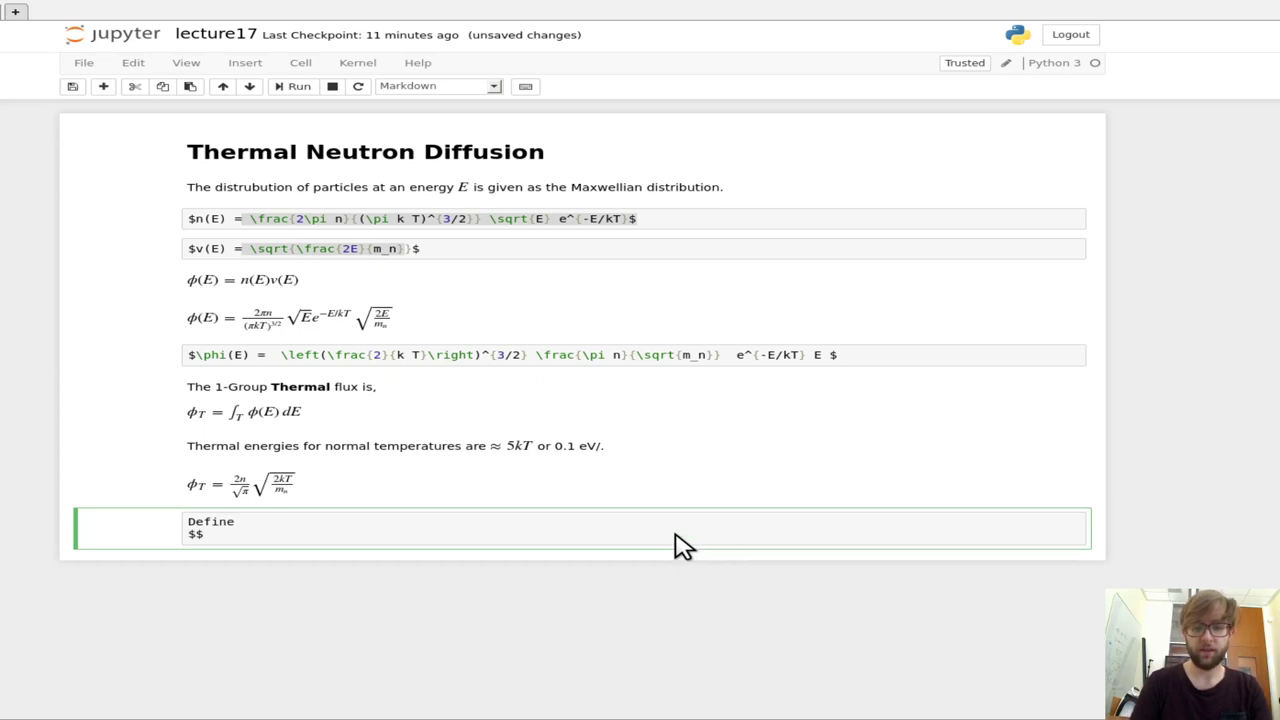
type(" t")
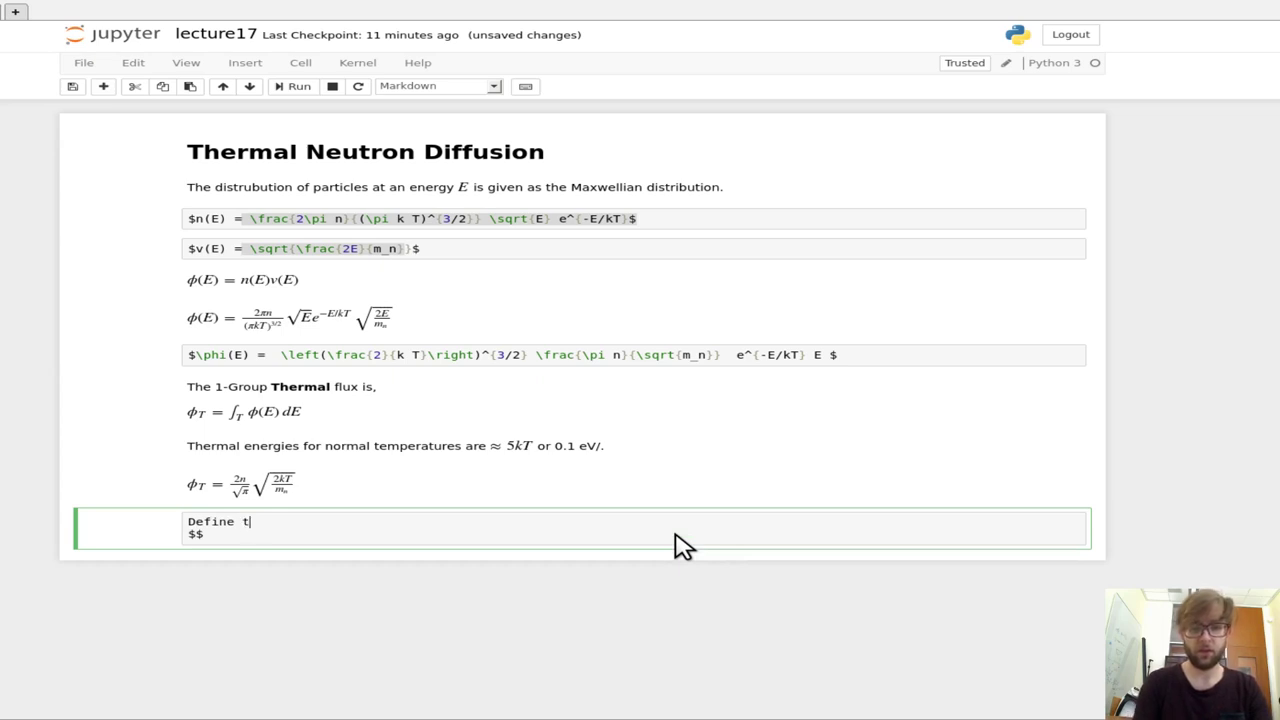
type("hermal en")
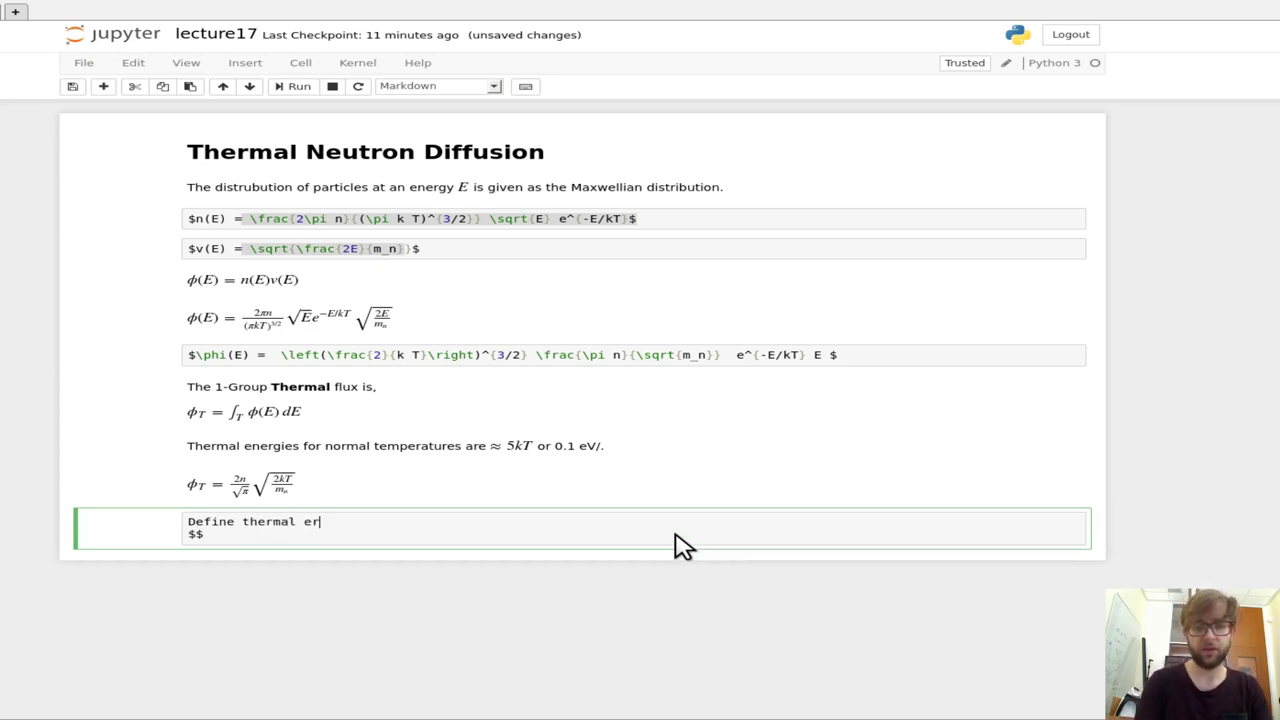
type("ergy ")
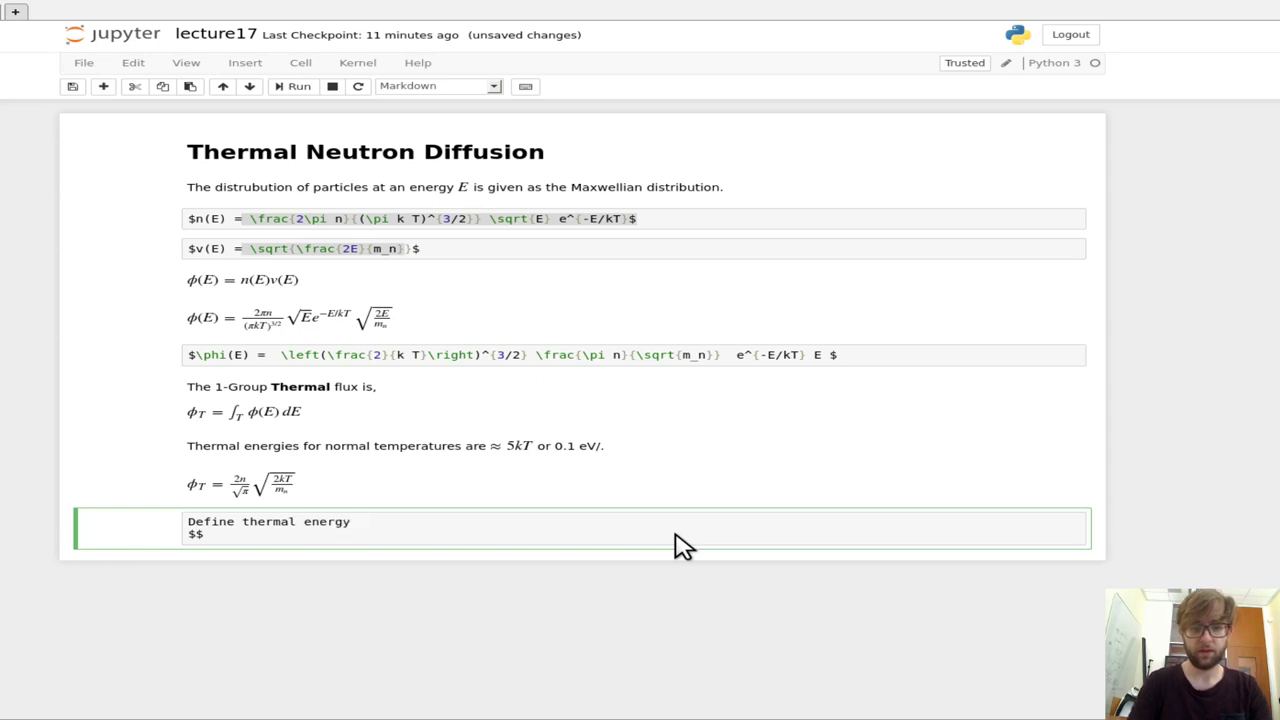
type("ran")
key("BackSpace")
key("BackSpace")
key("BackSpace")
type("as")
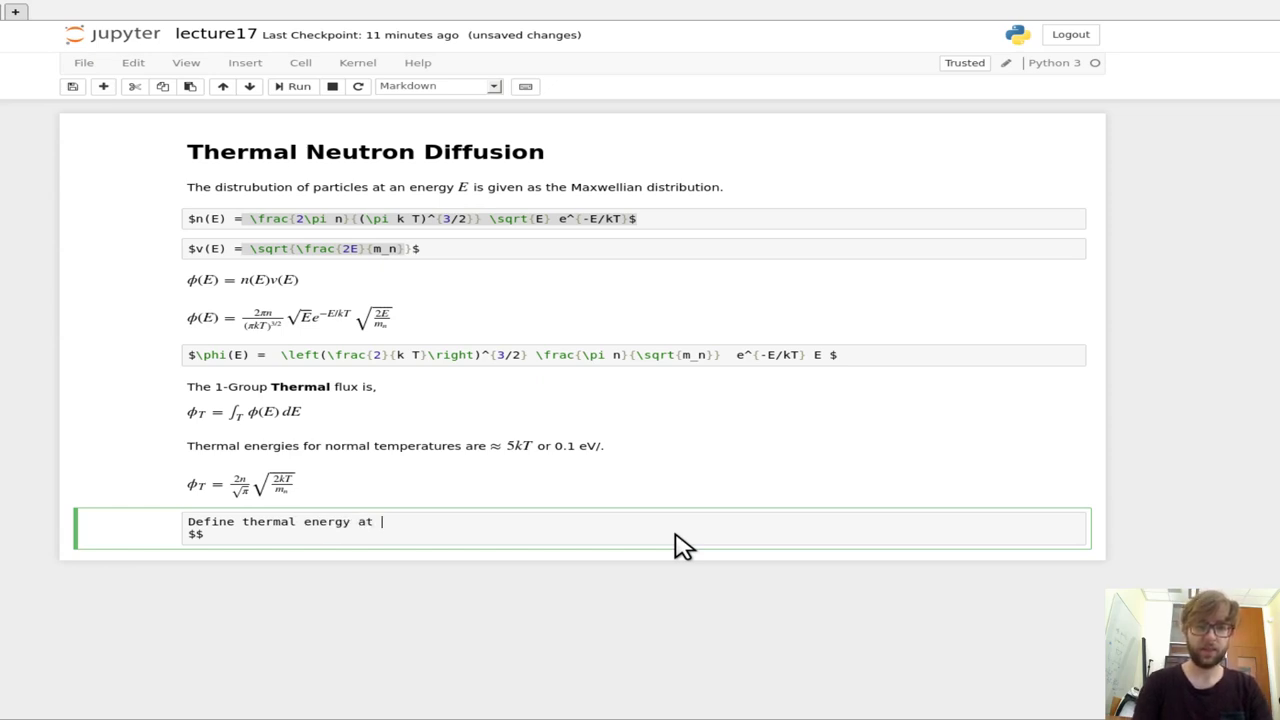
Step: Enter the equation $E_T = kT$ below the thermal energy text, separated by a blank line, and render the cell
key("Down")
key("Up")
key("Return")
key("Down")
key("End")
key("Left")
type("E_T")
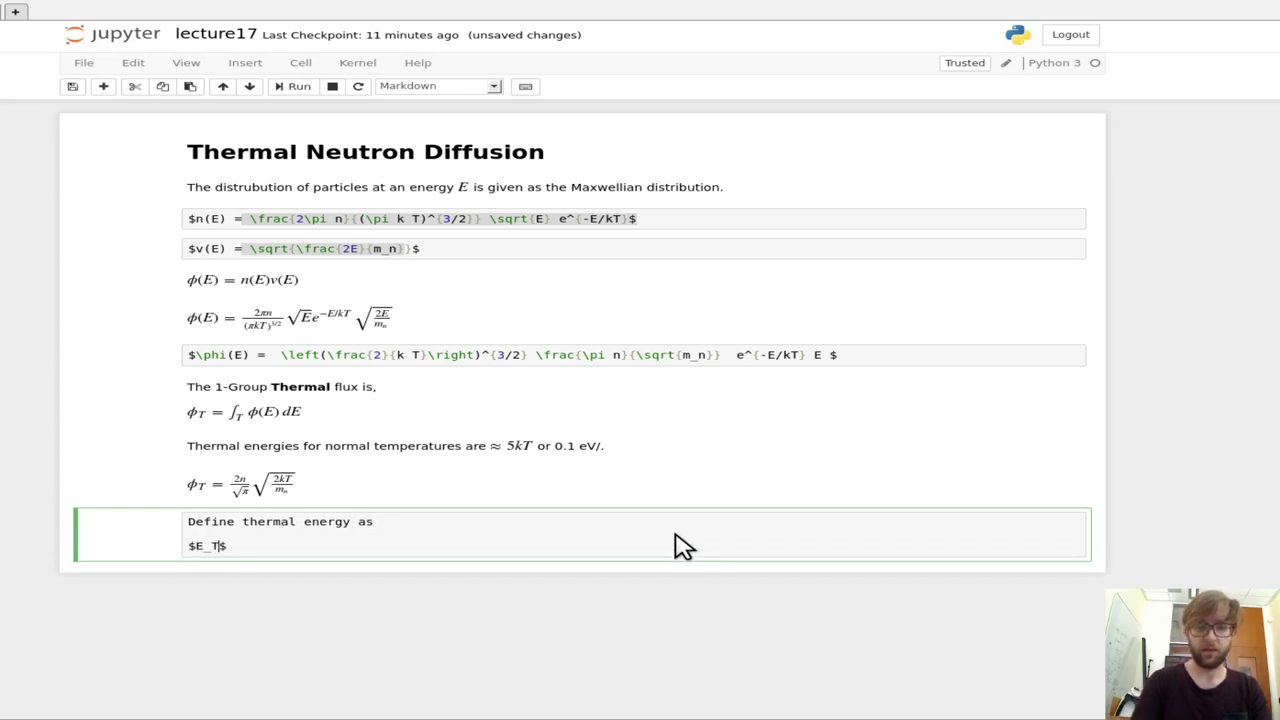
type(" = ")
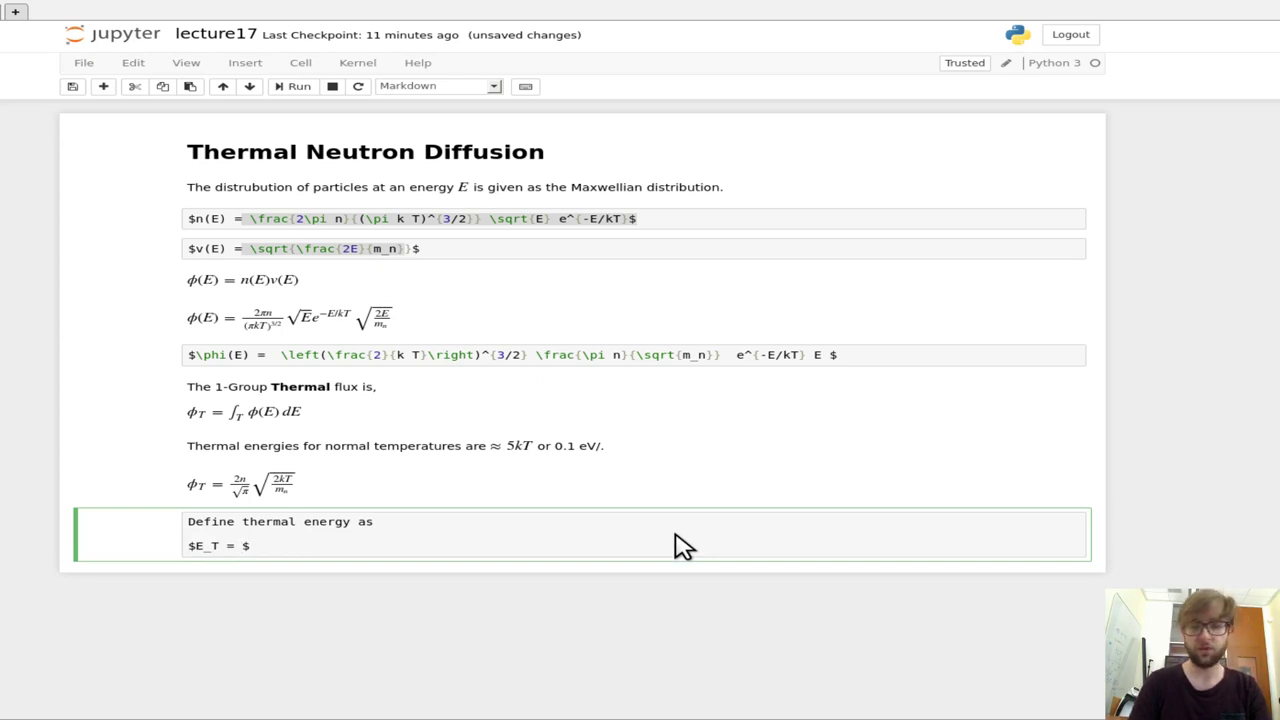
type("kT")
key("Right")
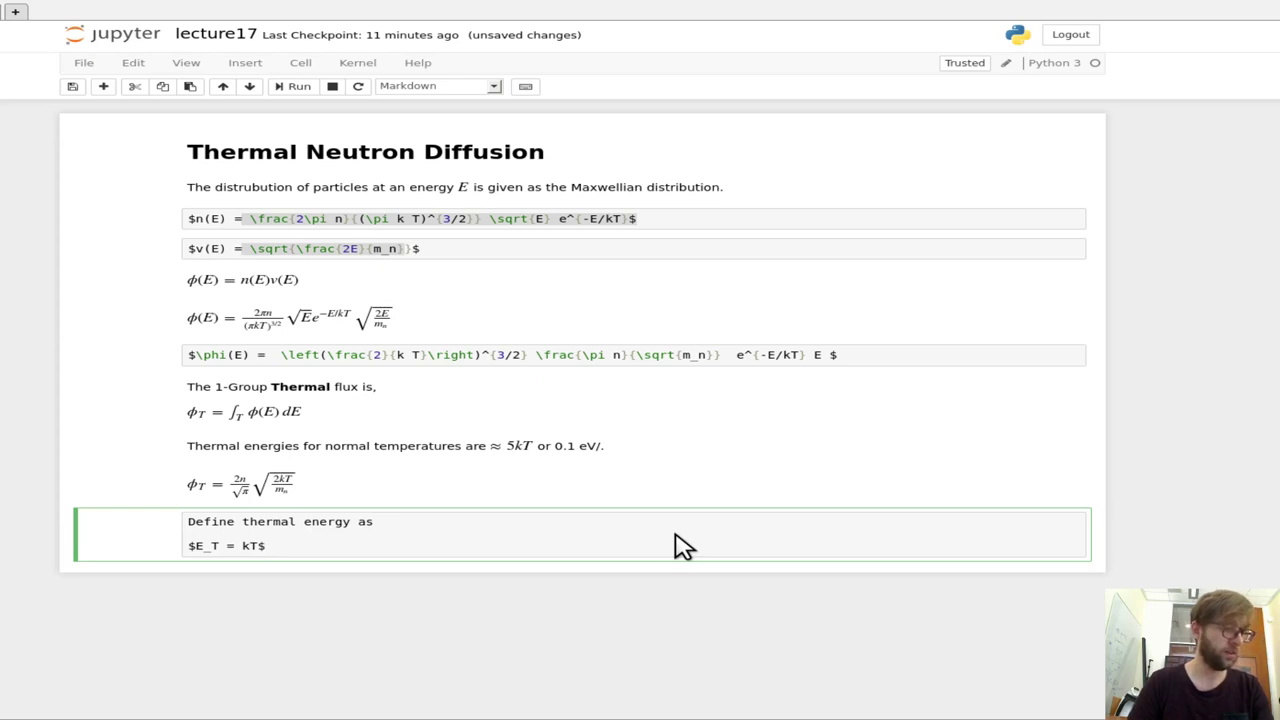
key("alt+Return")
Step: Start an inline equation $v_T = $ in a new Markdown cell below the thermal energy definition
key("Escape")
key("m")
key("Return")
type("$$")
key("Left")
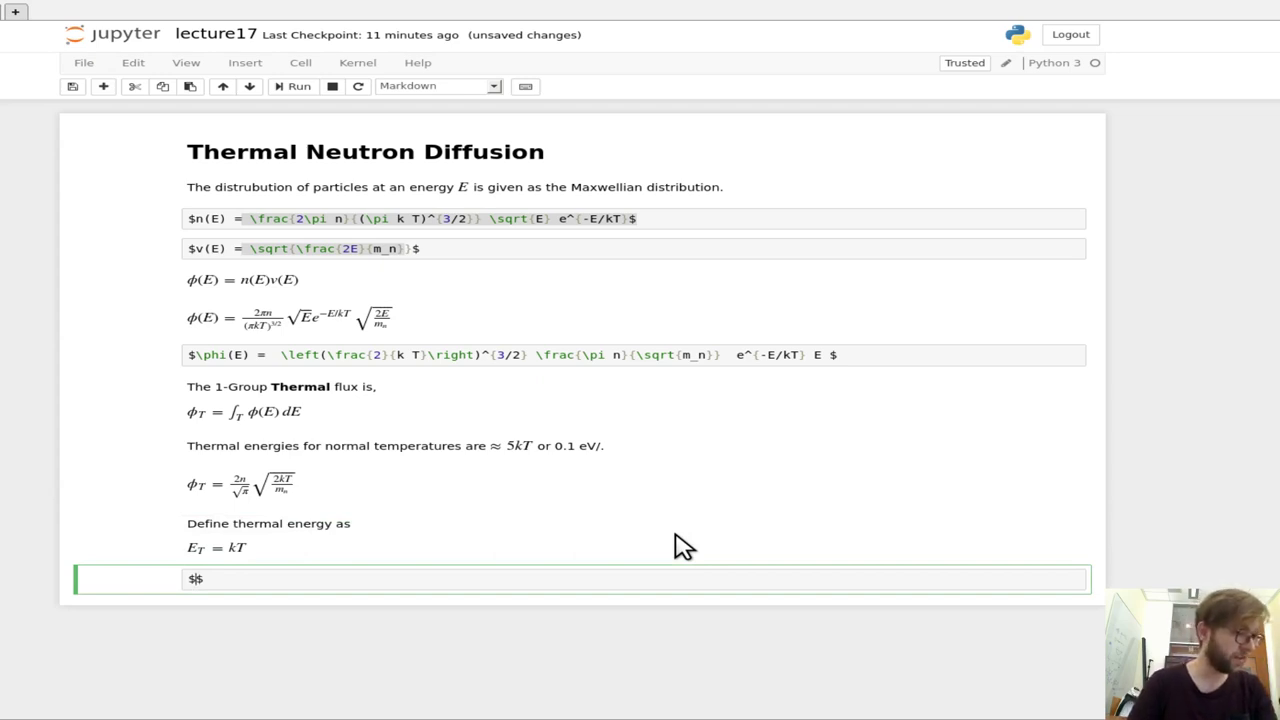
type("v")
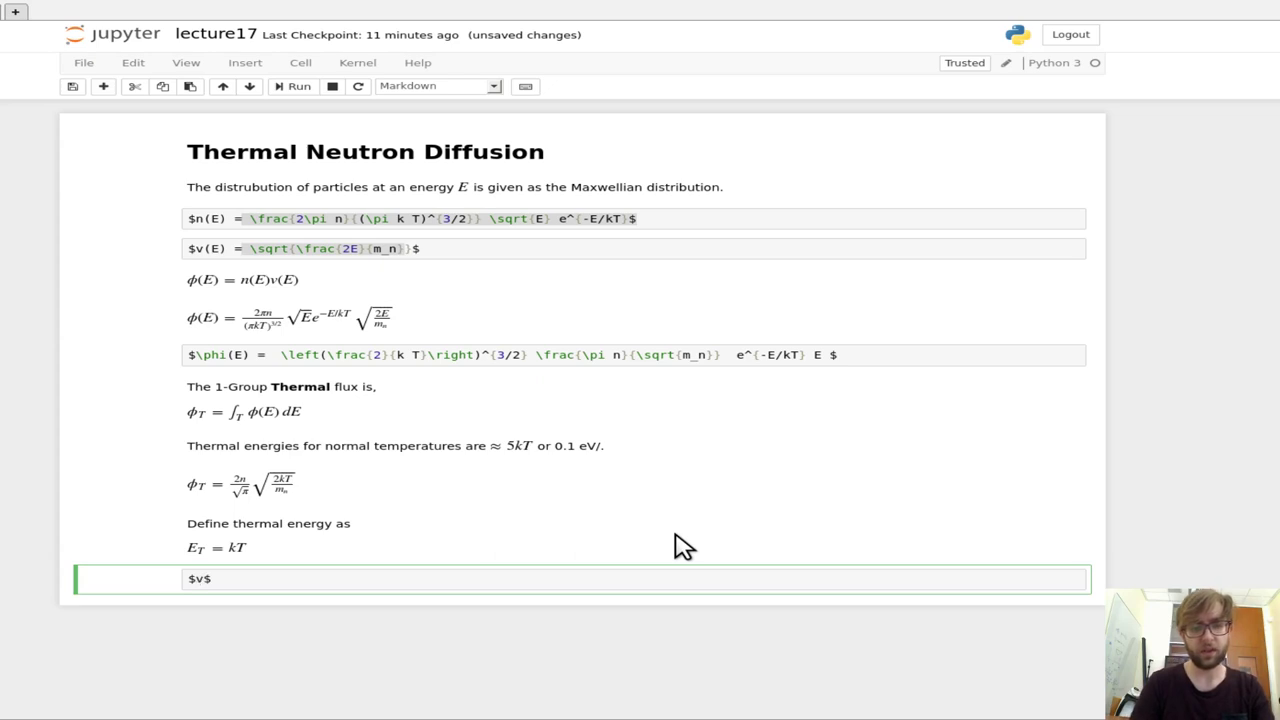
type("_T = ")
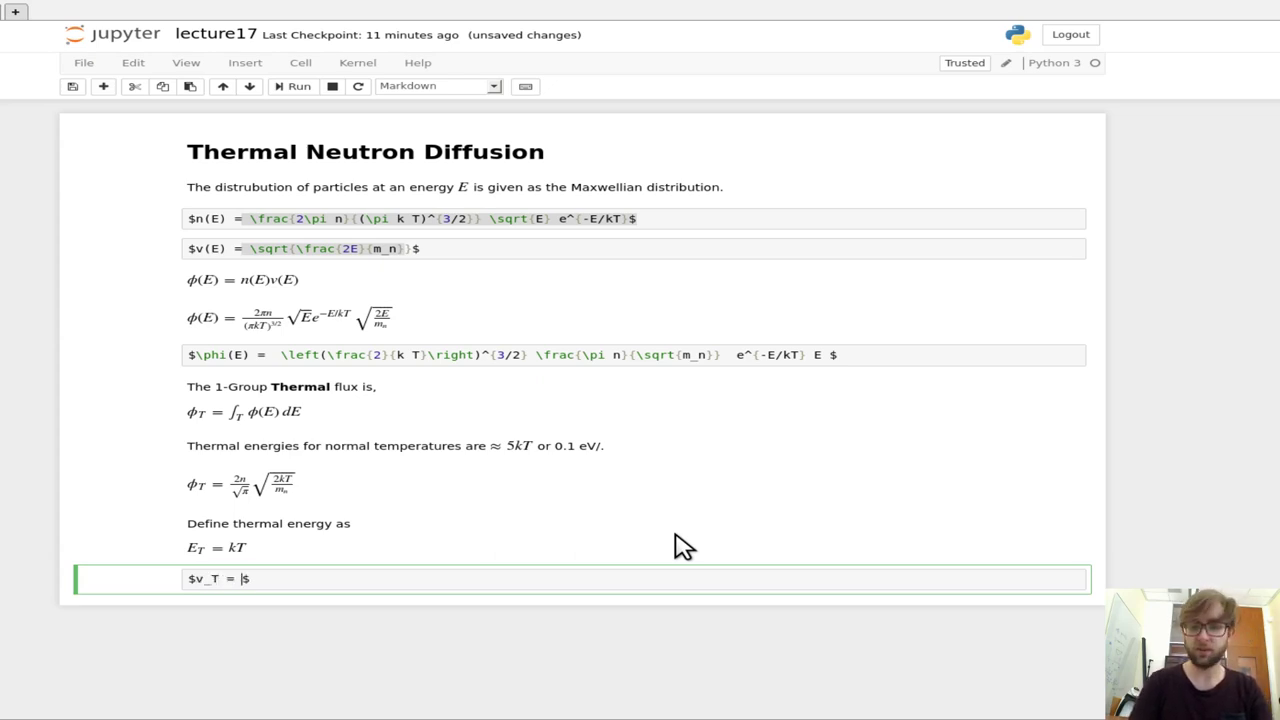
Step: Complete the $v_T$ equation's right-hand side with \sqrt{\frac{2E_T}{m_n}}
type("\\sqrt{")
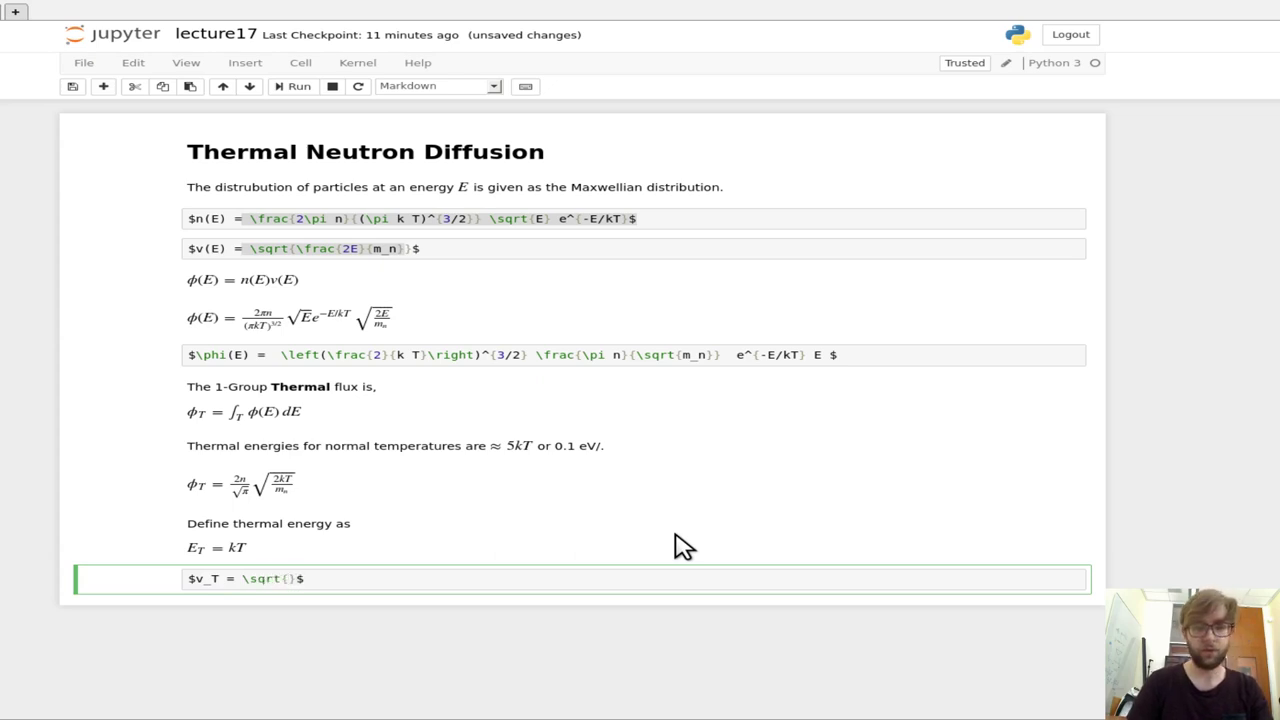
type("\frac{")
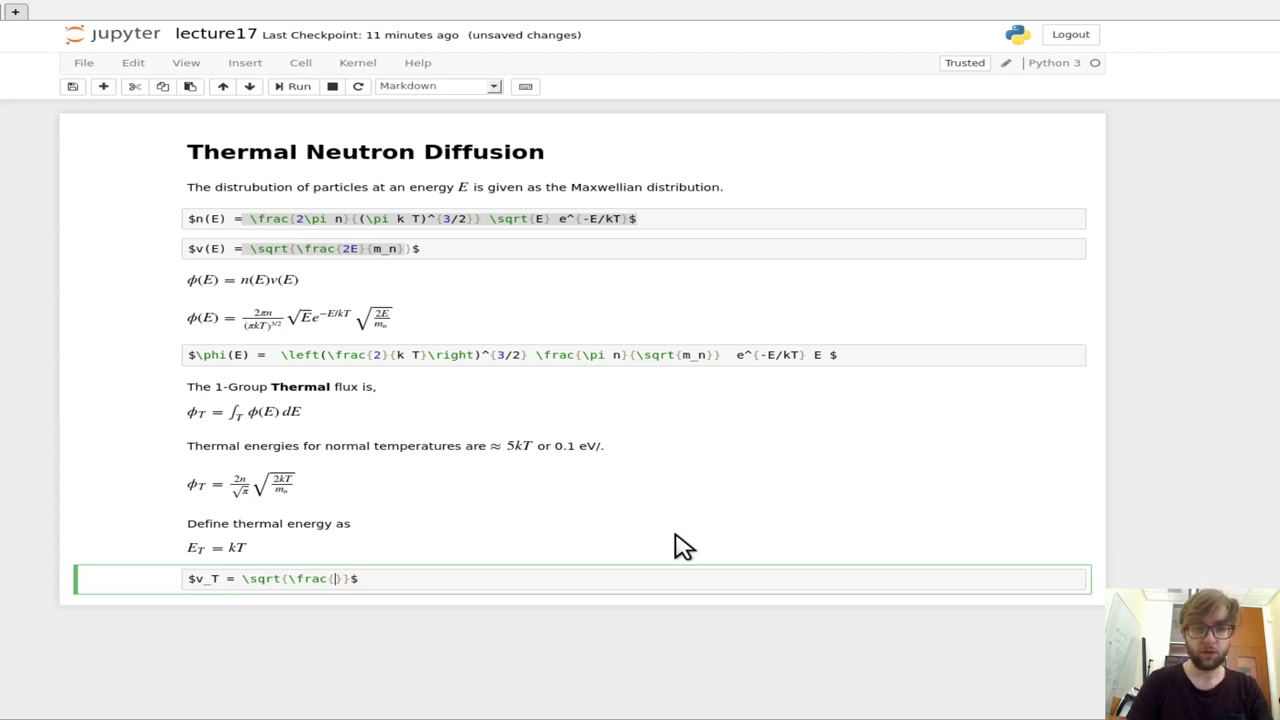
type("2")
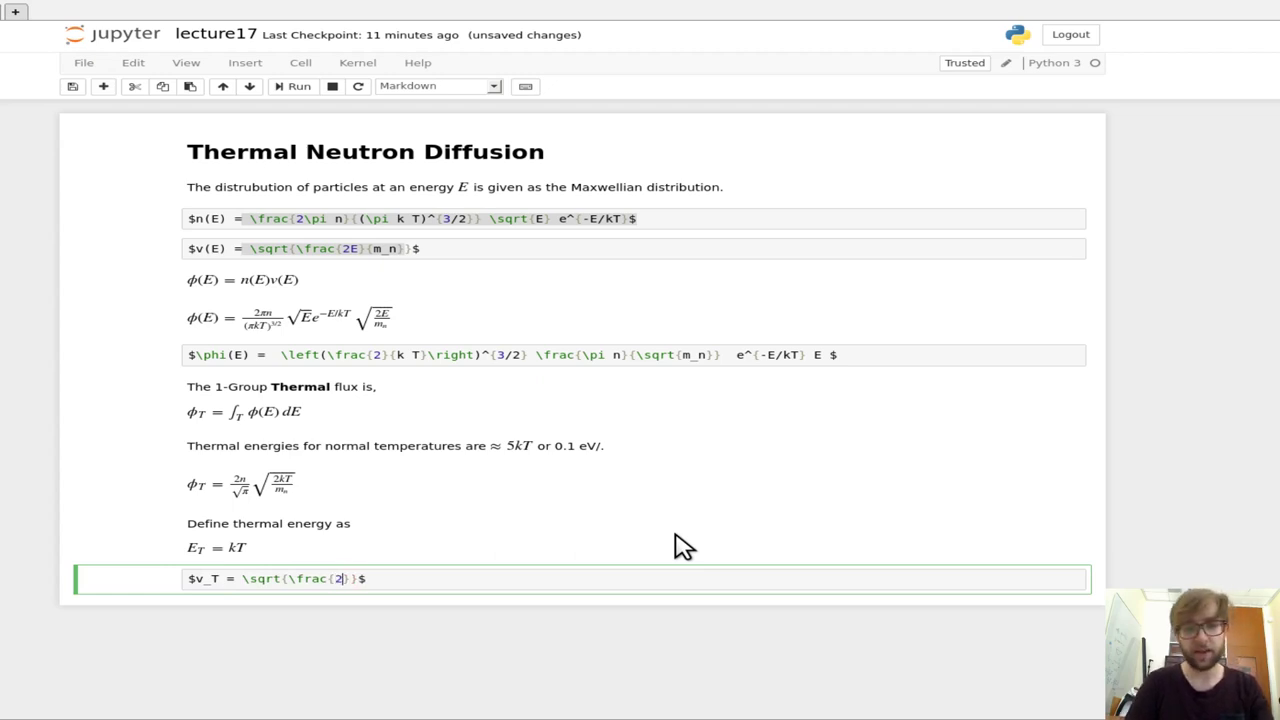
type("E")
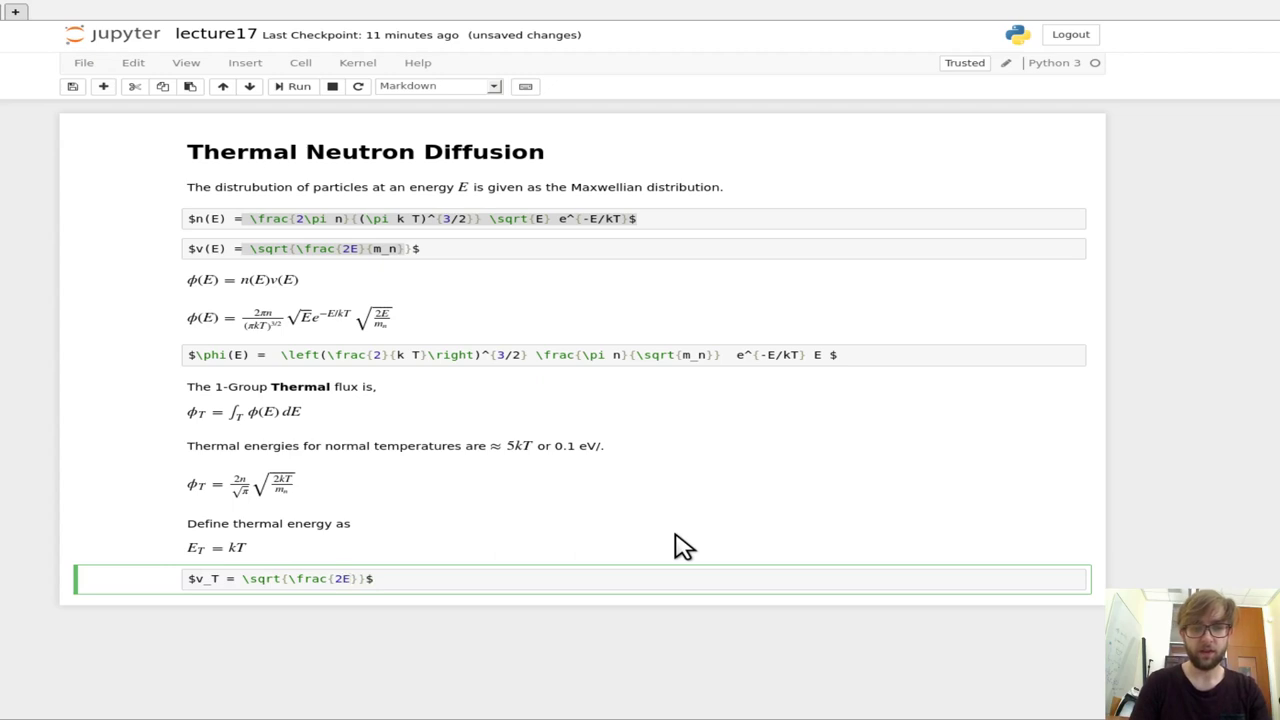
type("_T}{")
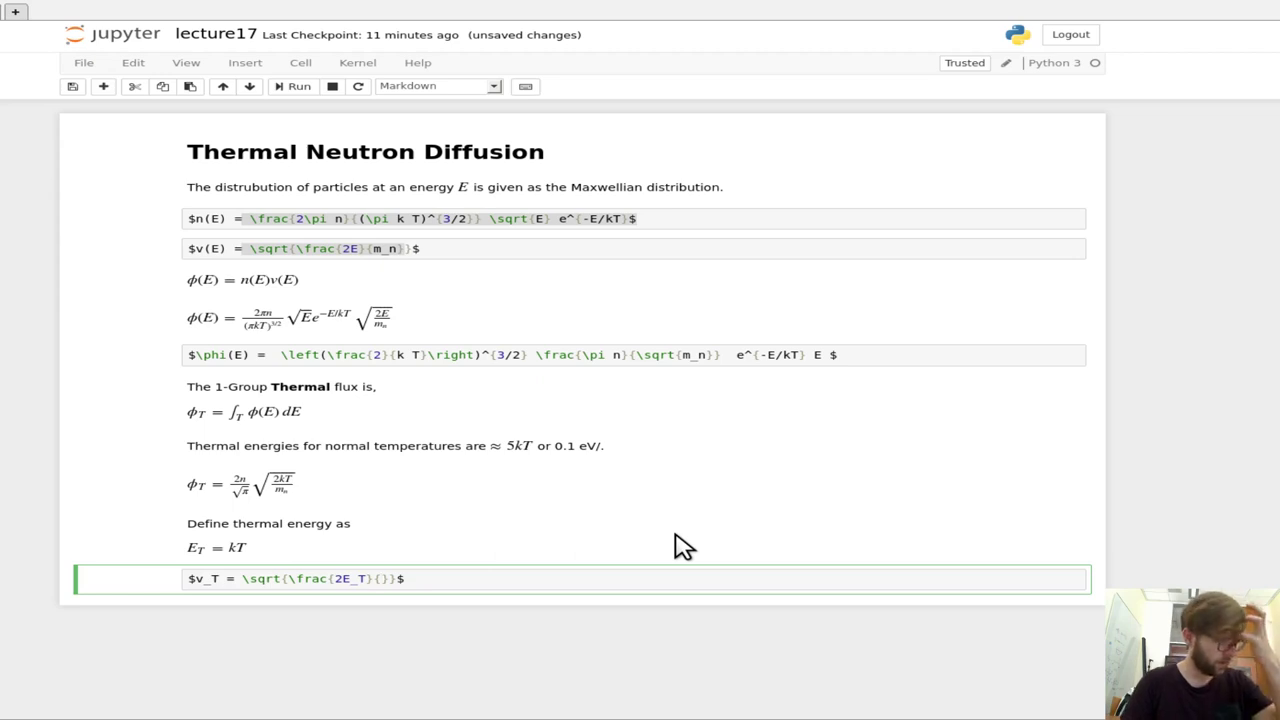
type("m")
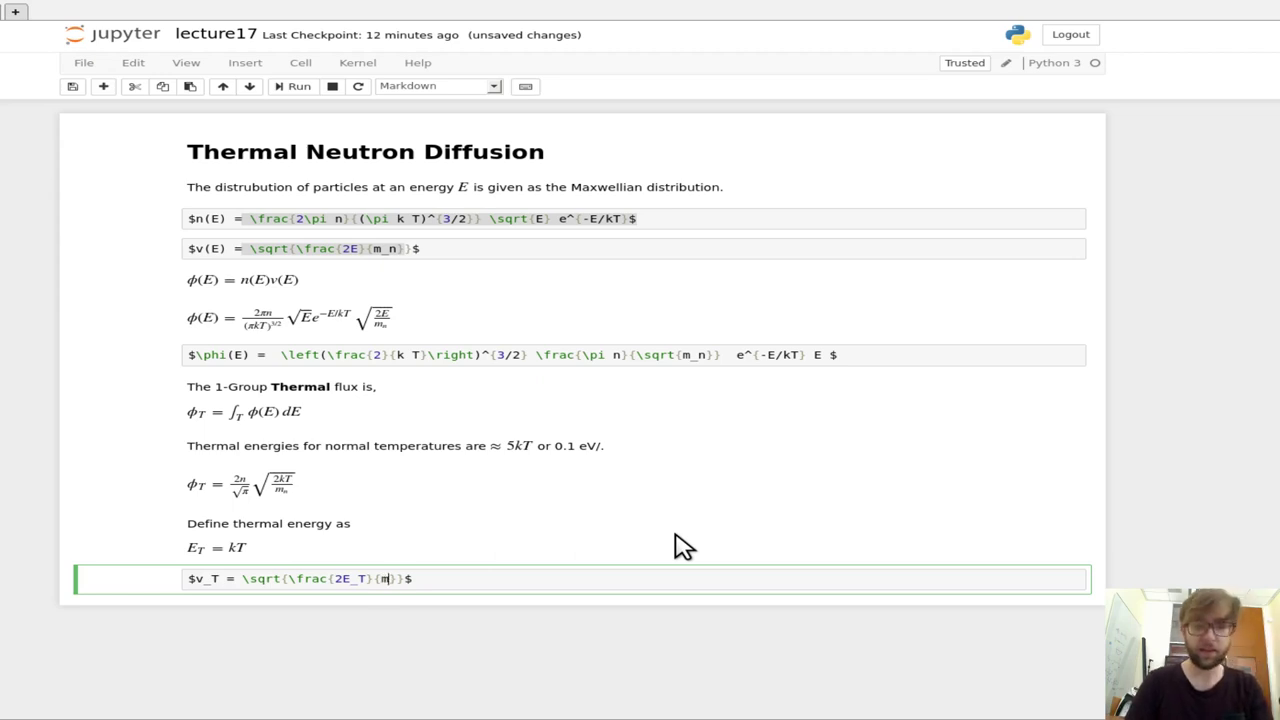
type("_n")
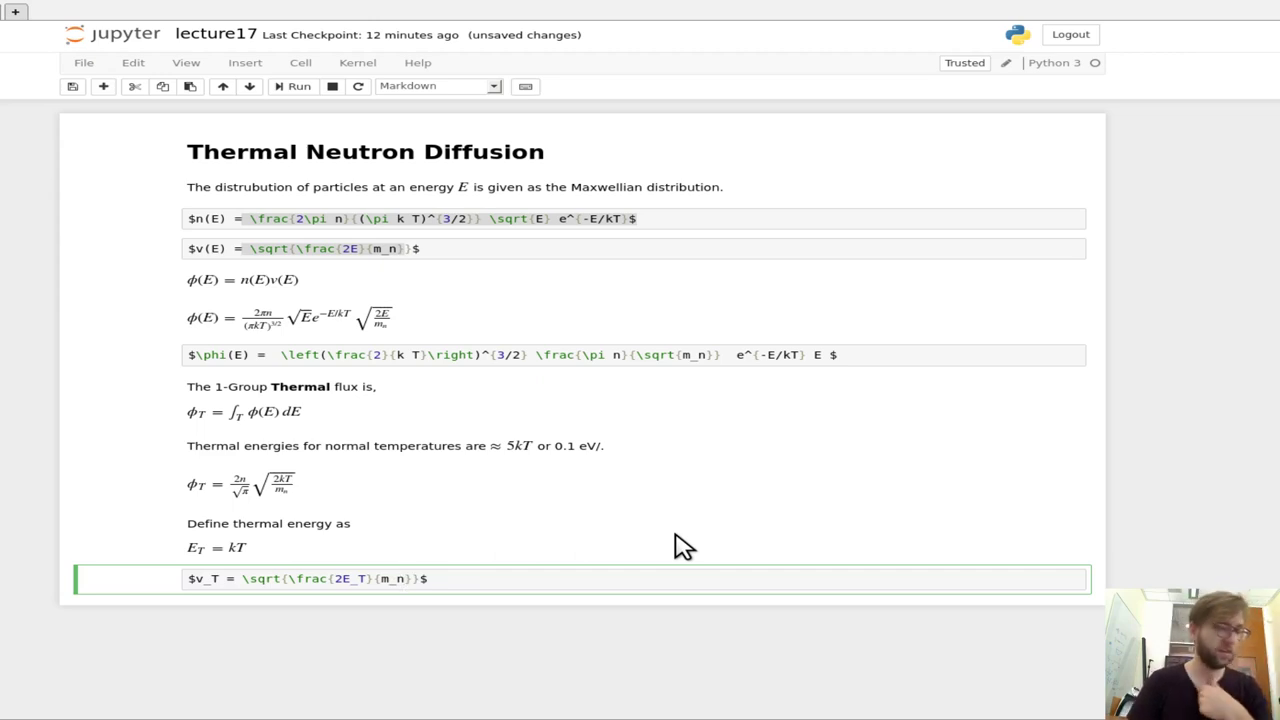
Step: Copy "= \sqrt{\frac{2E_T}{m_n}}" and paste the duplicate at the end of the $v_T$ equation, inside the math delimiters
key("shift+Left")
key("shift+Left")
key("shift+Left")
key("shift+Left")
key("shift+Left")
key("shift+Left")
key("shift+Left")
key("shift+Left")
key("shift+Left")
key("shift+Left")
key("shift+Left")
key("shift+Left")
key("shift+Left")
key("shift+Left")
key("shift+Left")
key("shift+Left")
key("shift+Left")
key("shift+Left")
key("shift+Left")
key("shift+Left")
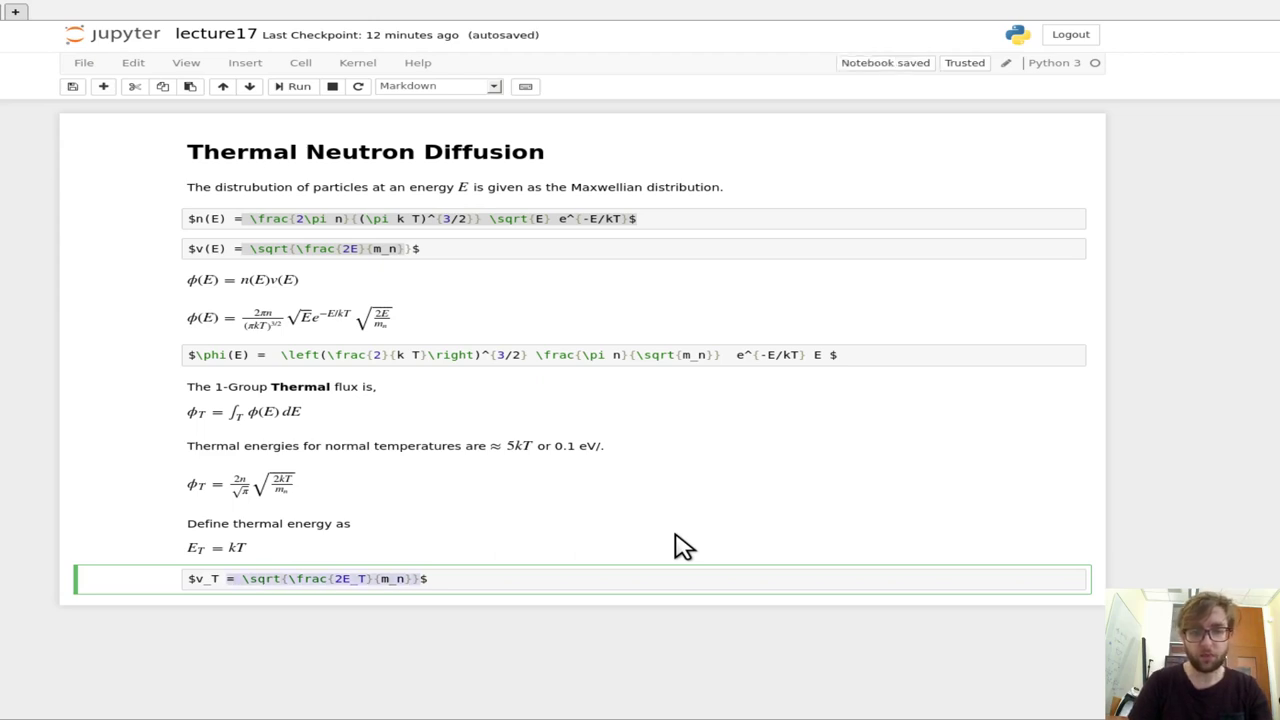
key("ctrl+c")
key("Right")
key("ctrl+v")
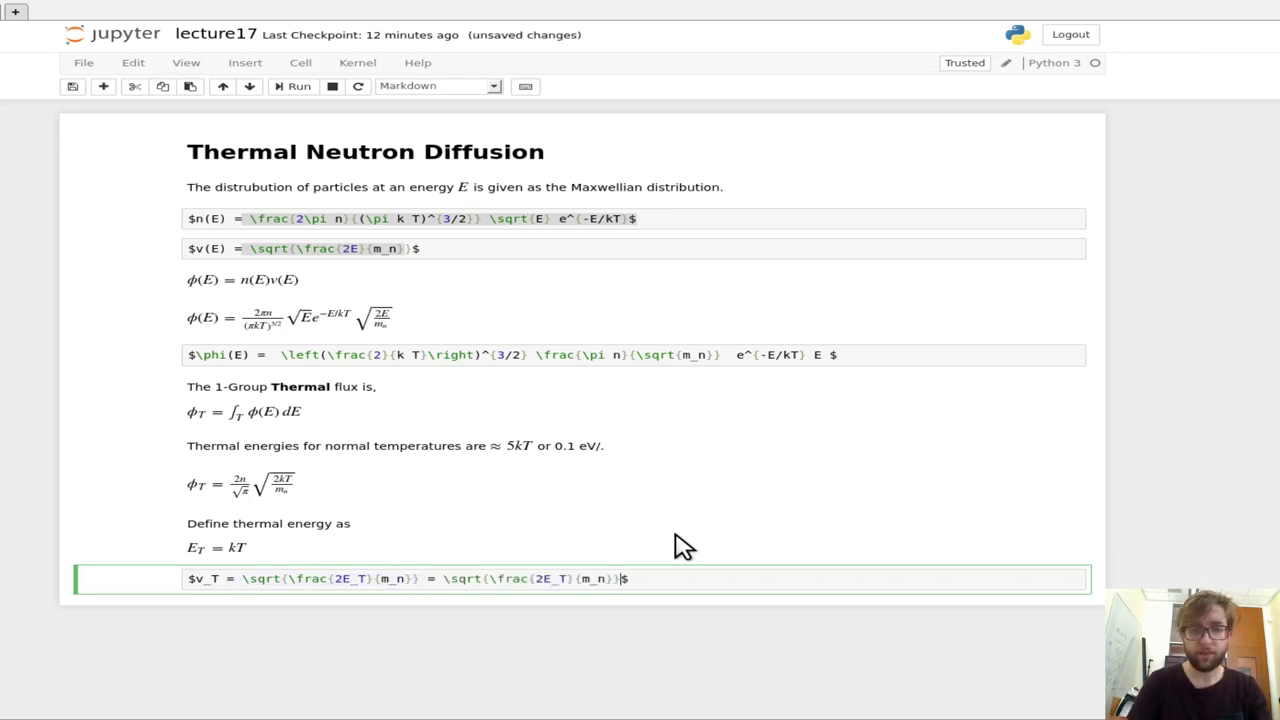
Step: Change the numerator of the second square root in the $v_T$ equation to 2kT and render the cell
key("Left")
key("Left")
key("Left")
key("Left")
key("Left")
key("Left")
key("Left")
key("Left")
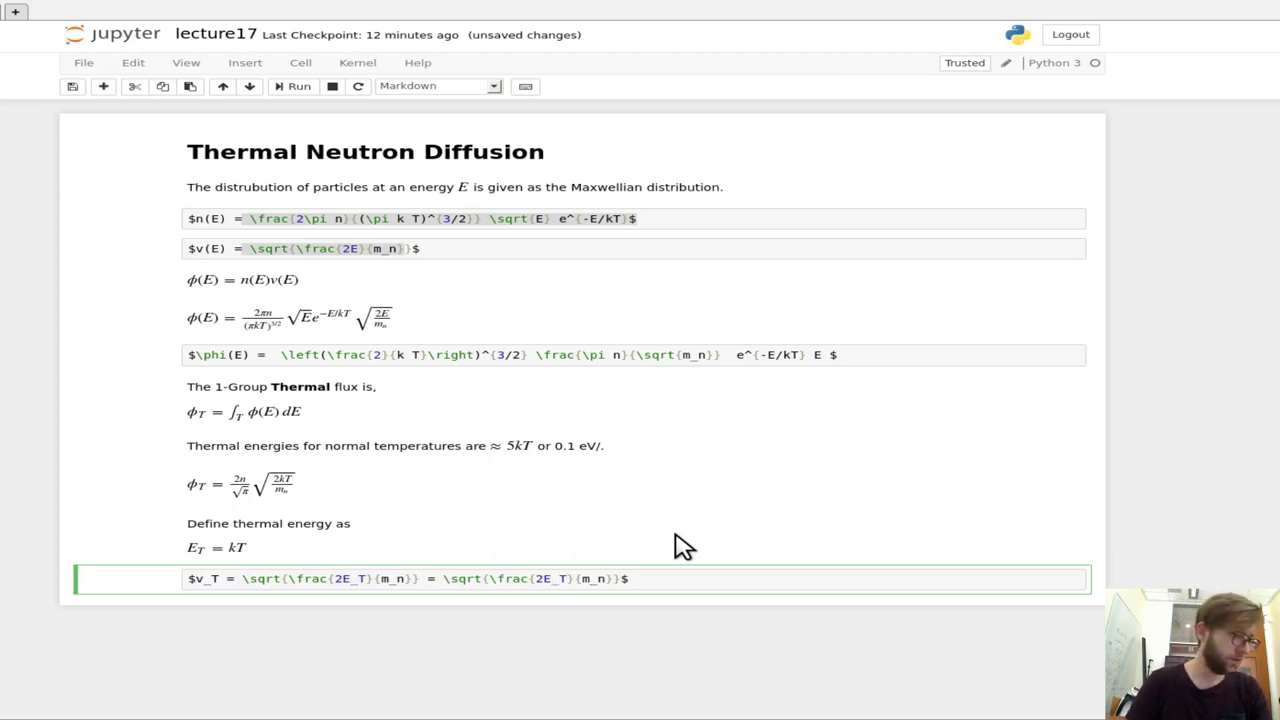
key("BackSpace")
key("BackSpace")
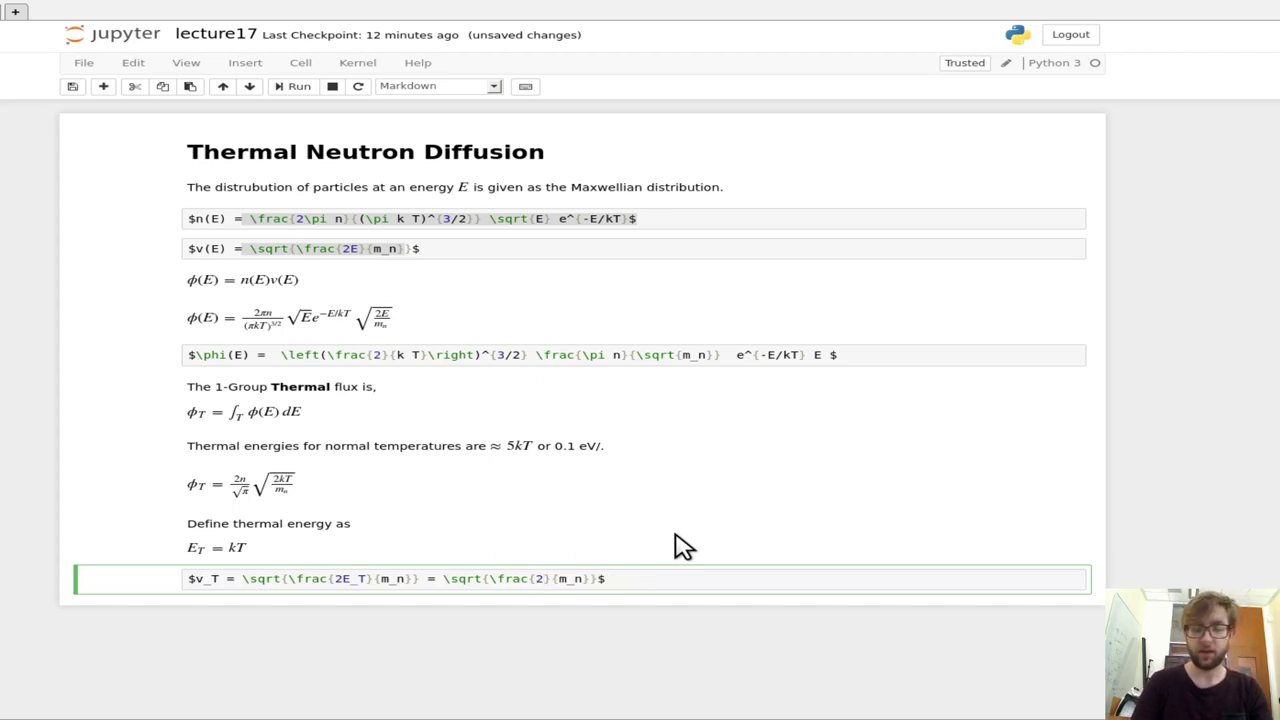
key("BackSpace")
type("kT")
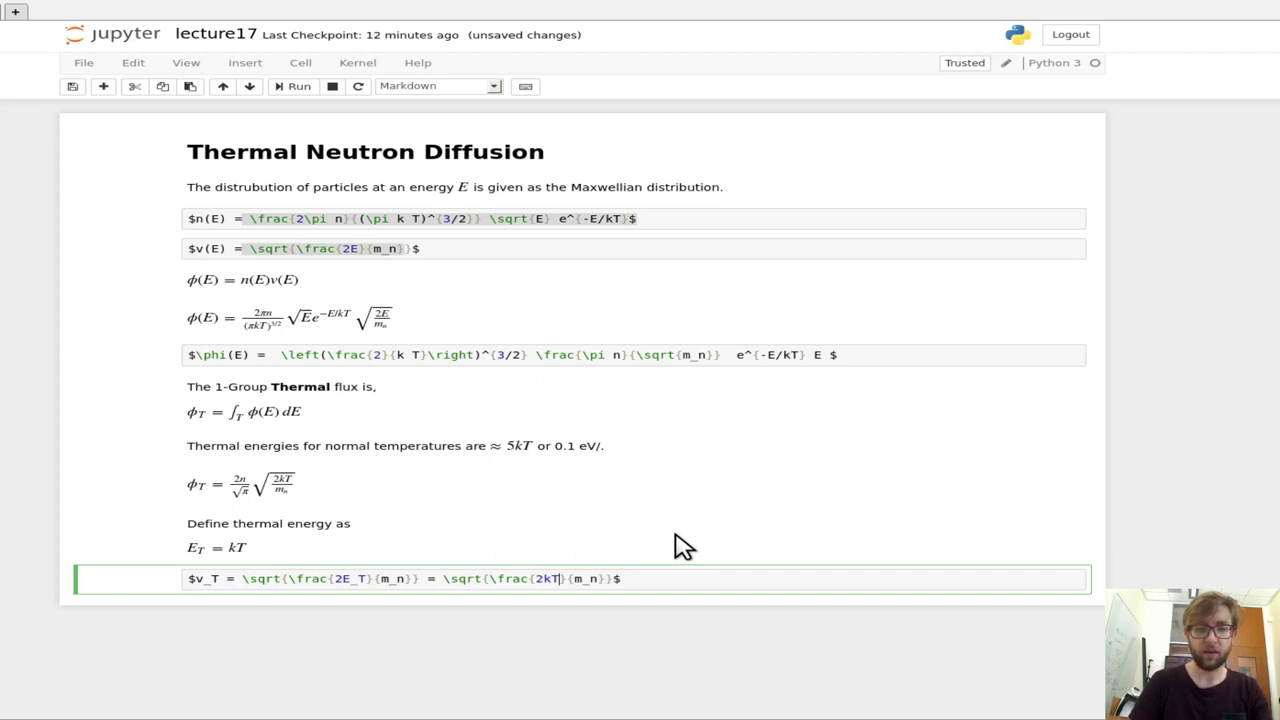
key("shift+Return")
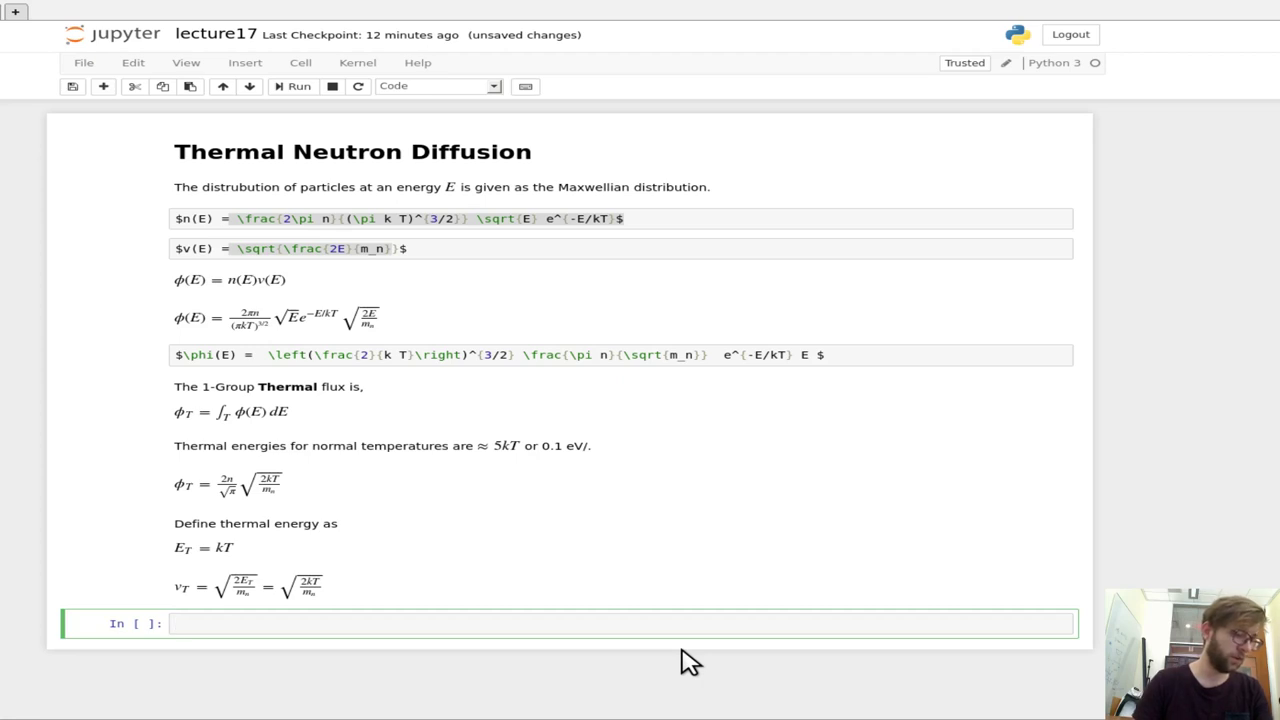
Step: Start an inline equation $E_0 = $ in a new Markdown cell below the $v_T$ equation
key("Escape")
key("m")
key("Return")
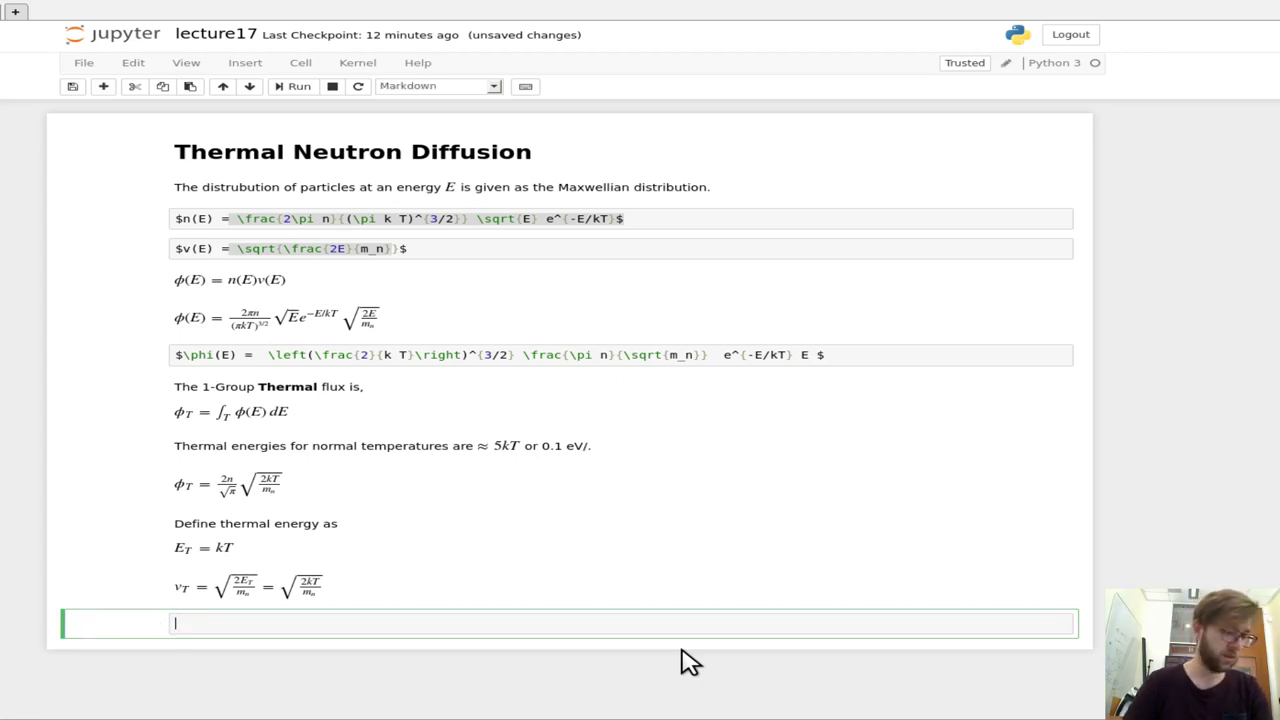
type("E")
key("BackSpace")
type("$$E_$")
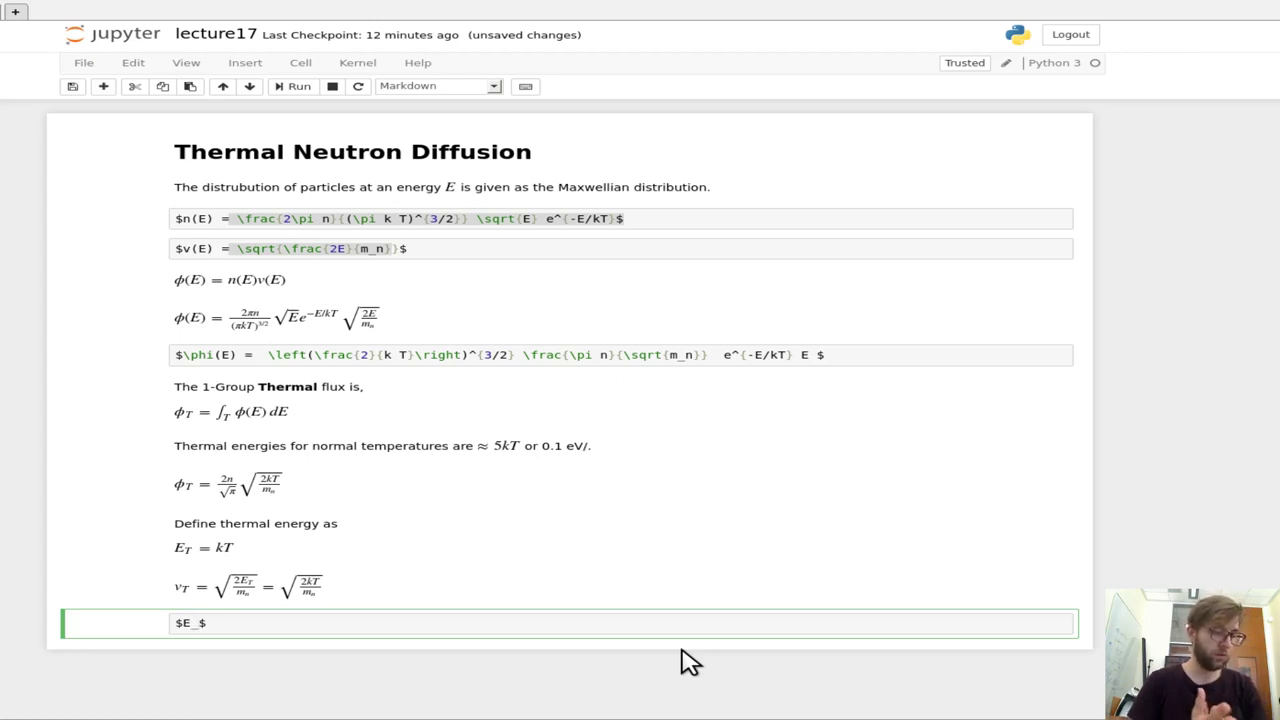
key("BackSpace")
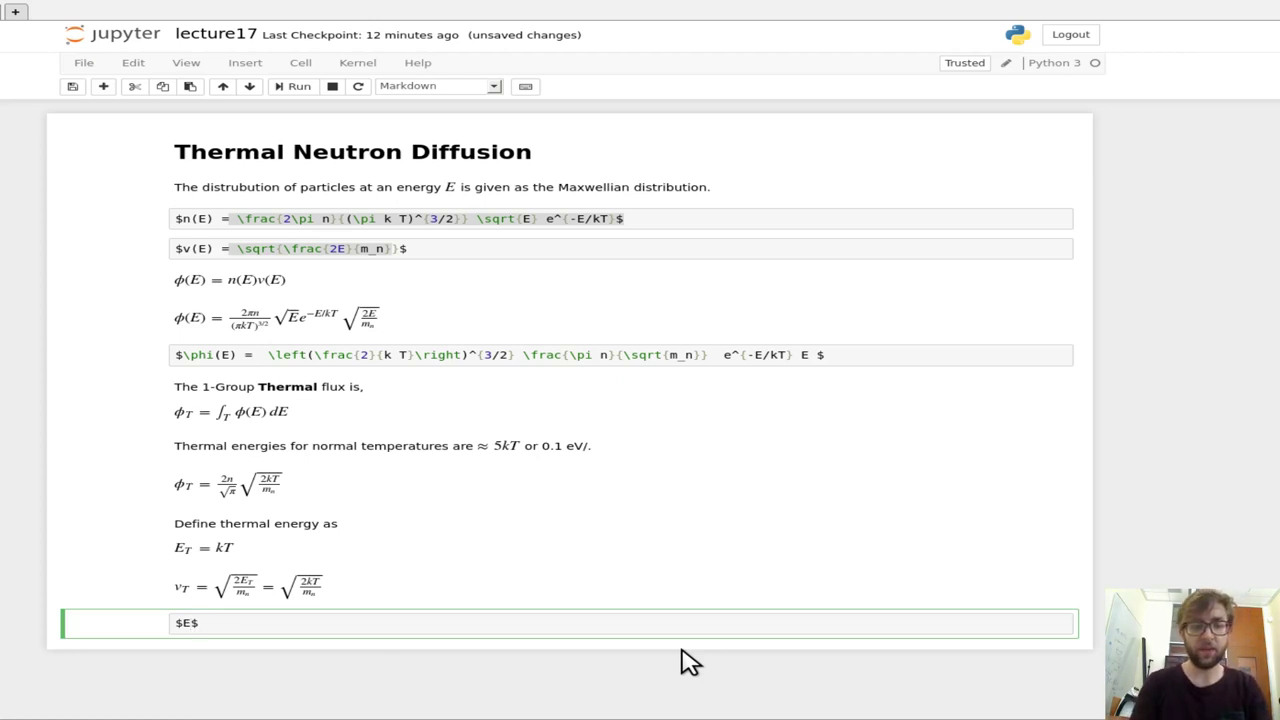
key("BackSpace")
type("E_")
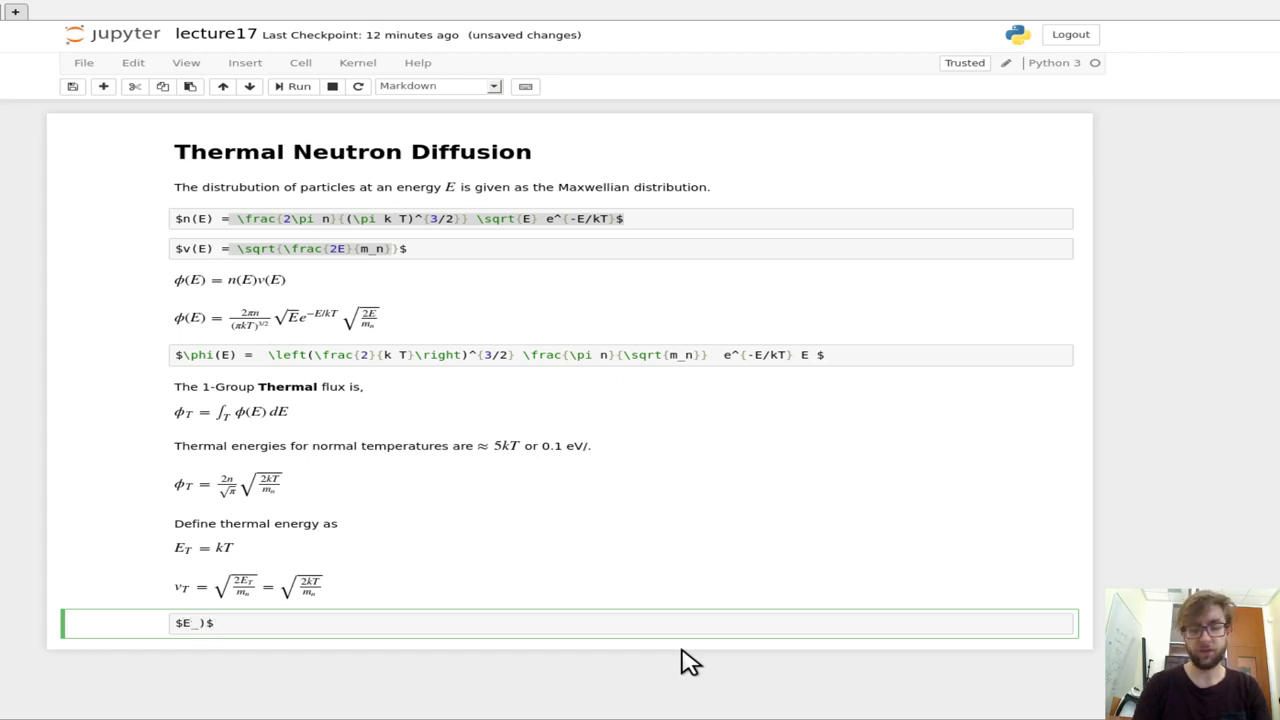
type("0  ")
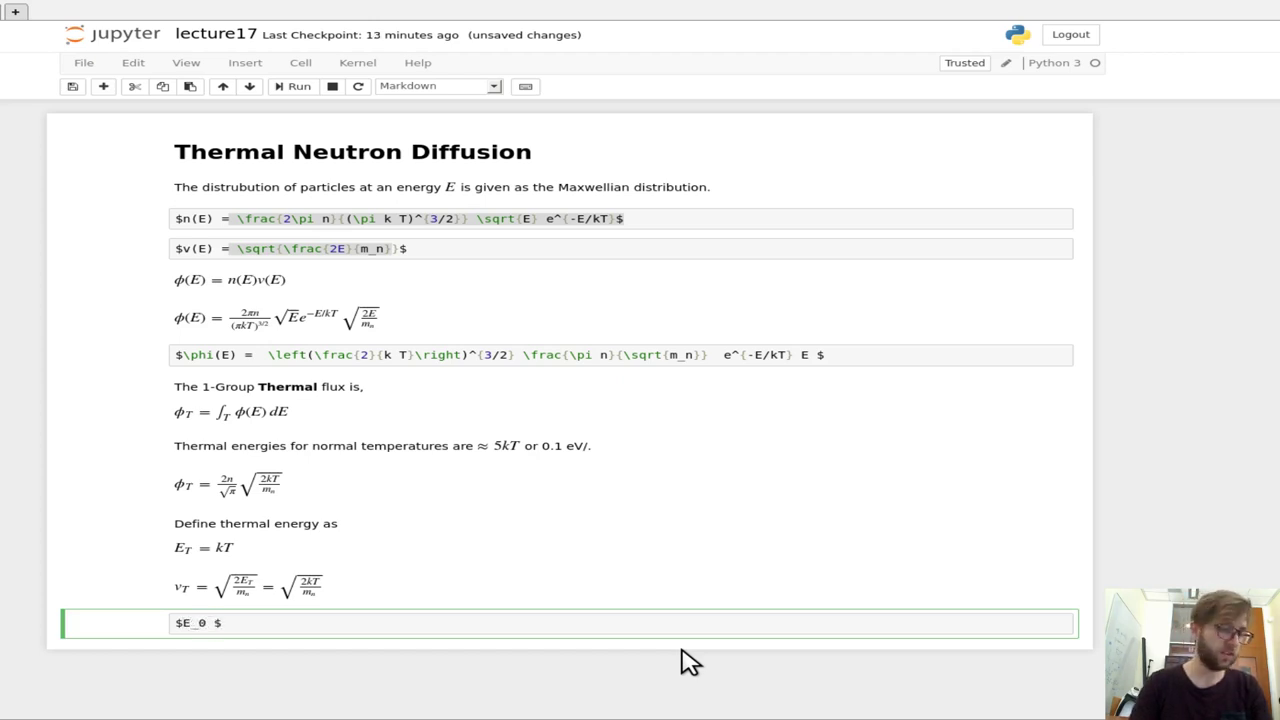
type("=")
key("BackSpace")
key("BackSpace")
key("BackSpace")
type("=")
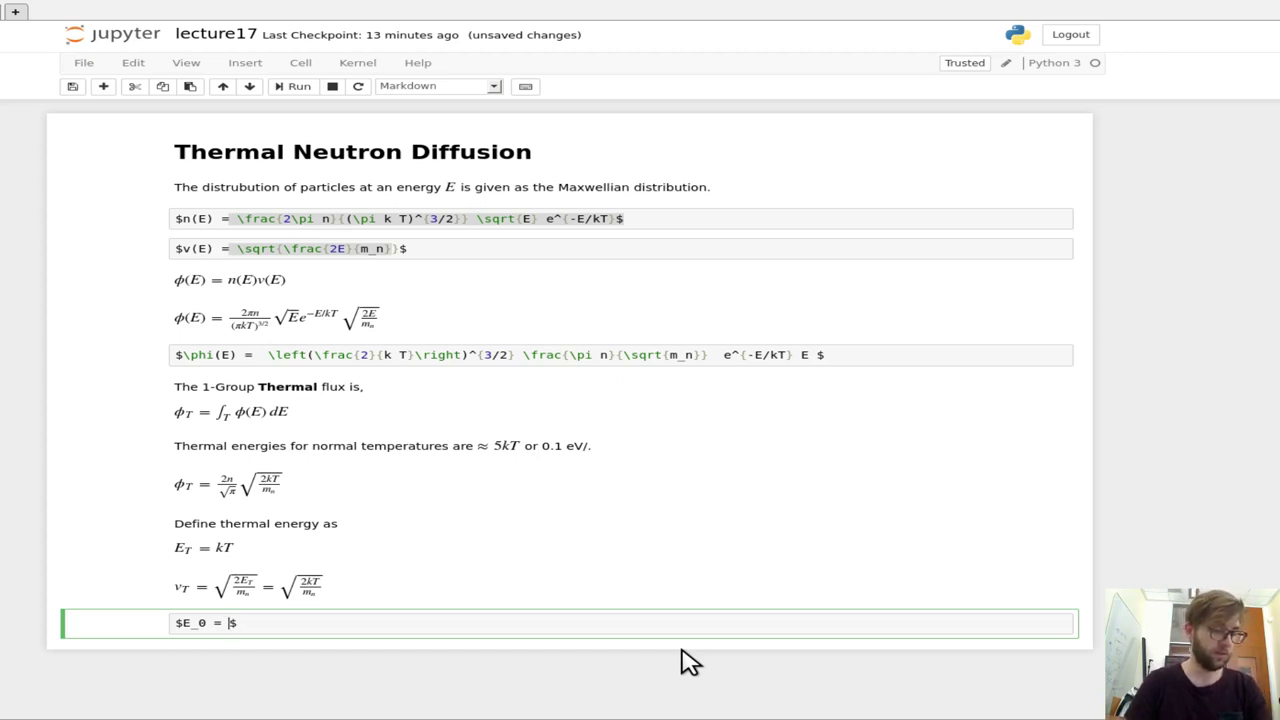
Step: Write "Themal energies are taken as a reference to," on its own line above the $E_0$ equation
key("Home")
key("Return")
key("Up")
type("The")
key("BackSpace")
key("BackSpace")
key("BackSpace")
type("So")
key("BackSpace")
key("BackSpace")
key("BackSpace")
key("BackSpace")
type("Themakl")
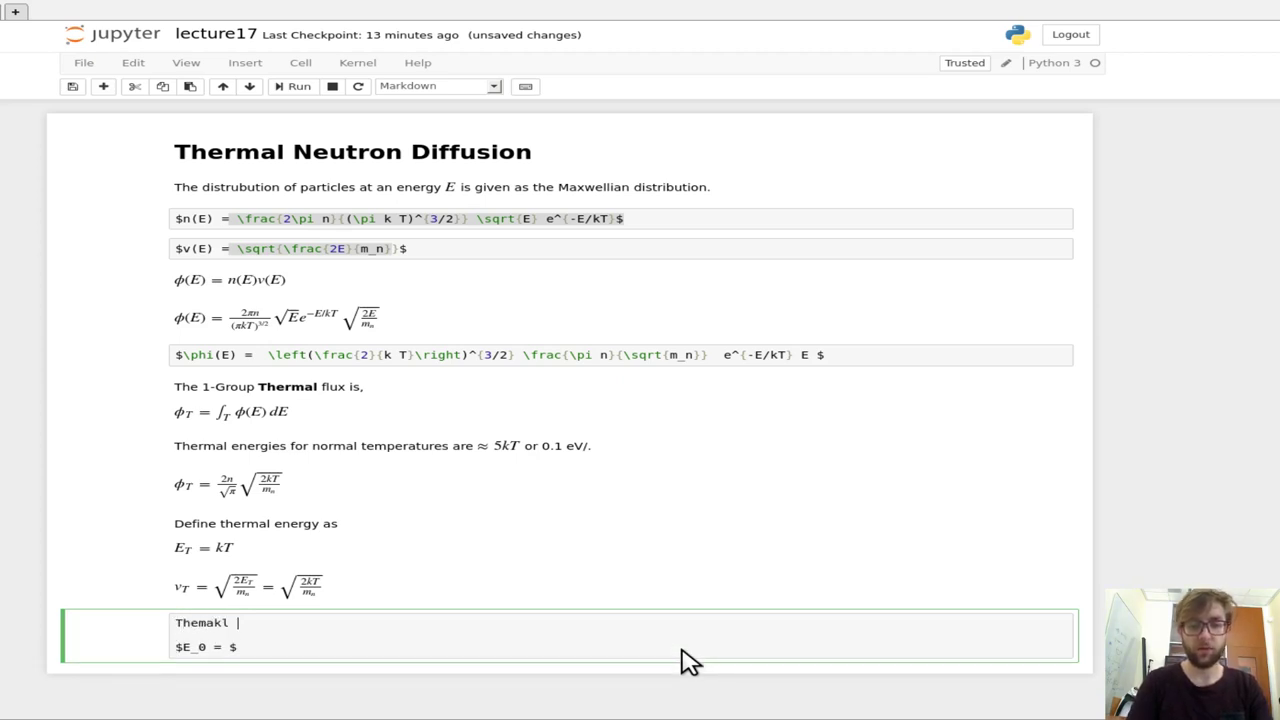
key("BackSpace")
key("BackSpace")
key("BackSpace")
type("l energ")
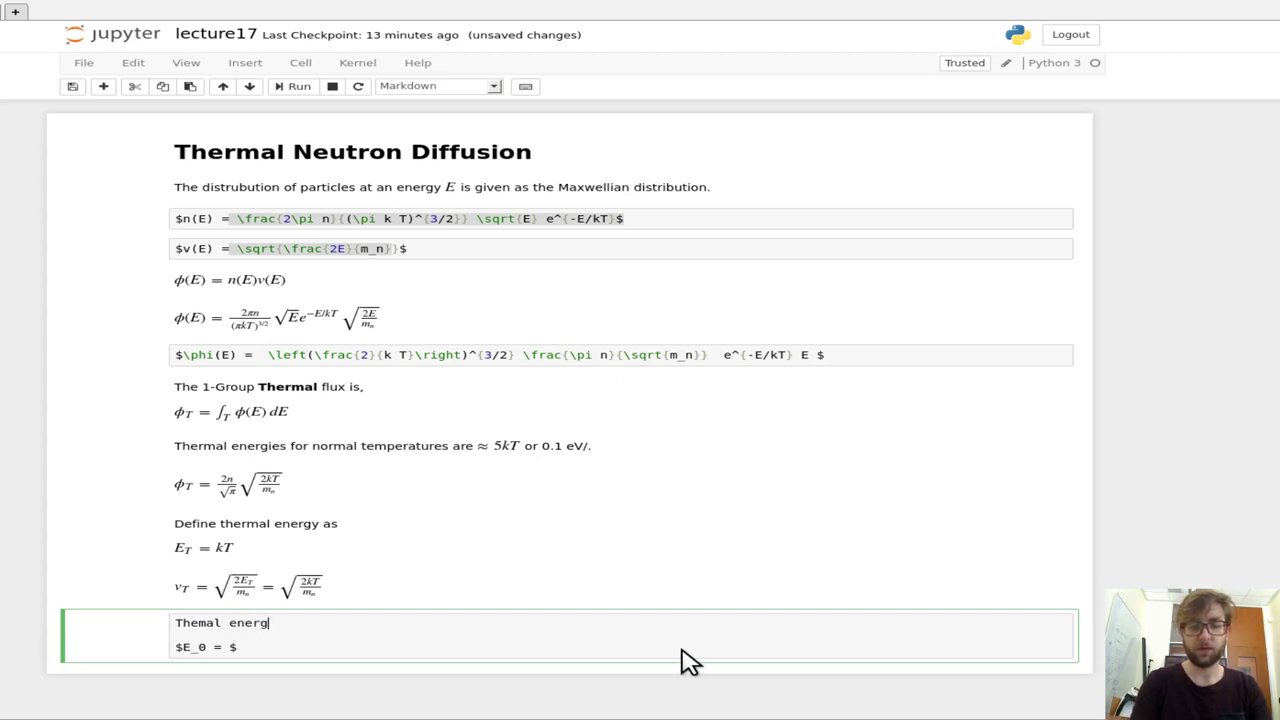
type("ies a")
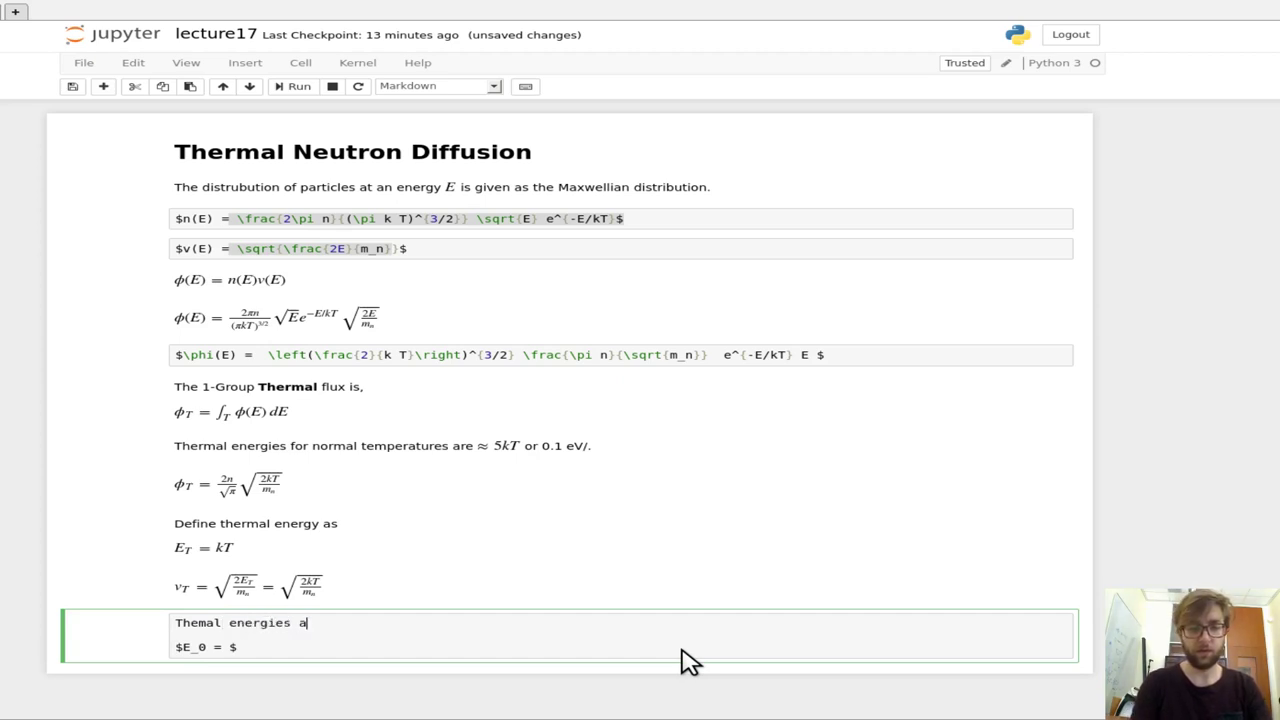
type("re take a s")
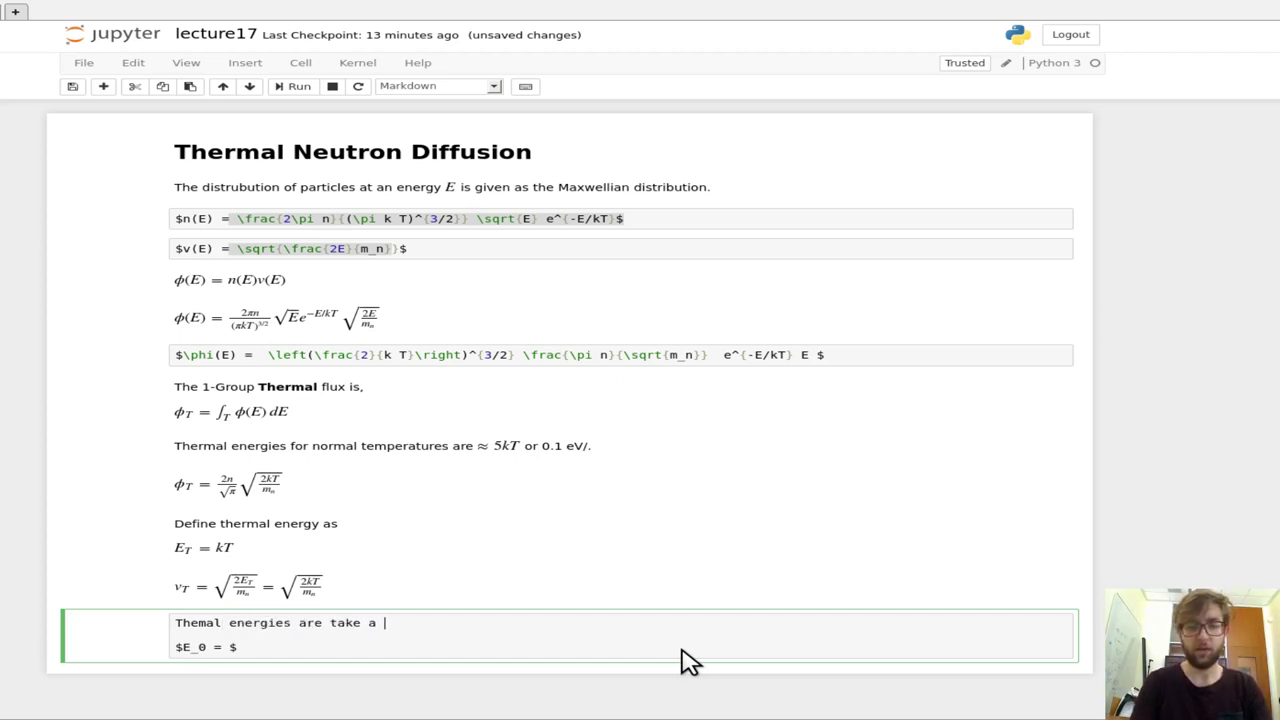
key("BackSpace")
key("BackSpace")
key("BackSpace")
type("n as a refere")
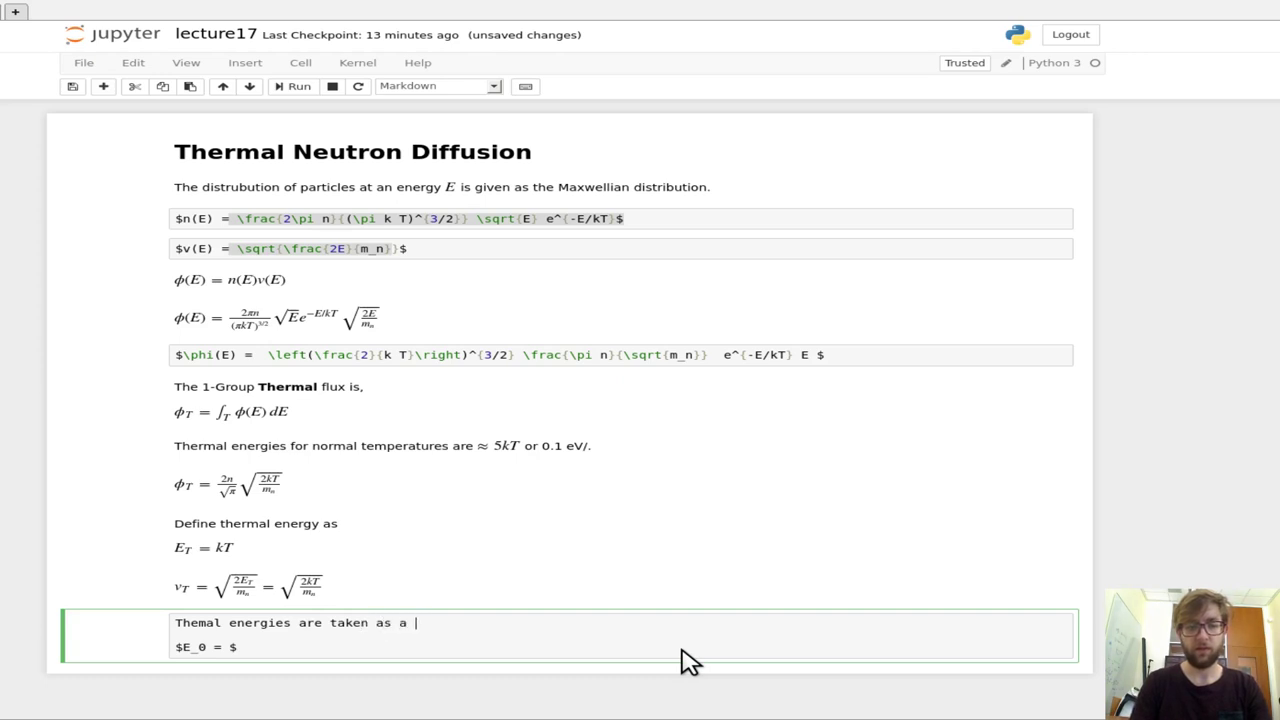
type("nce to,")
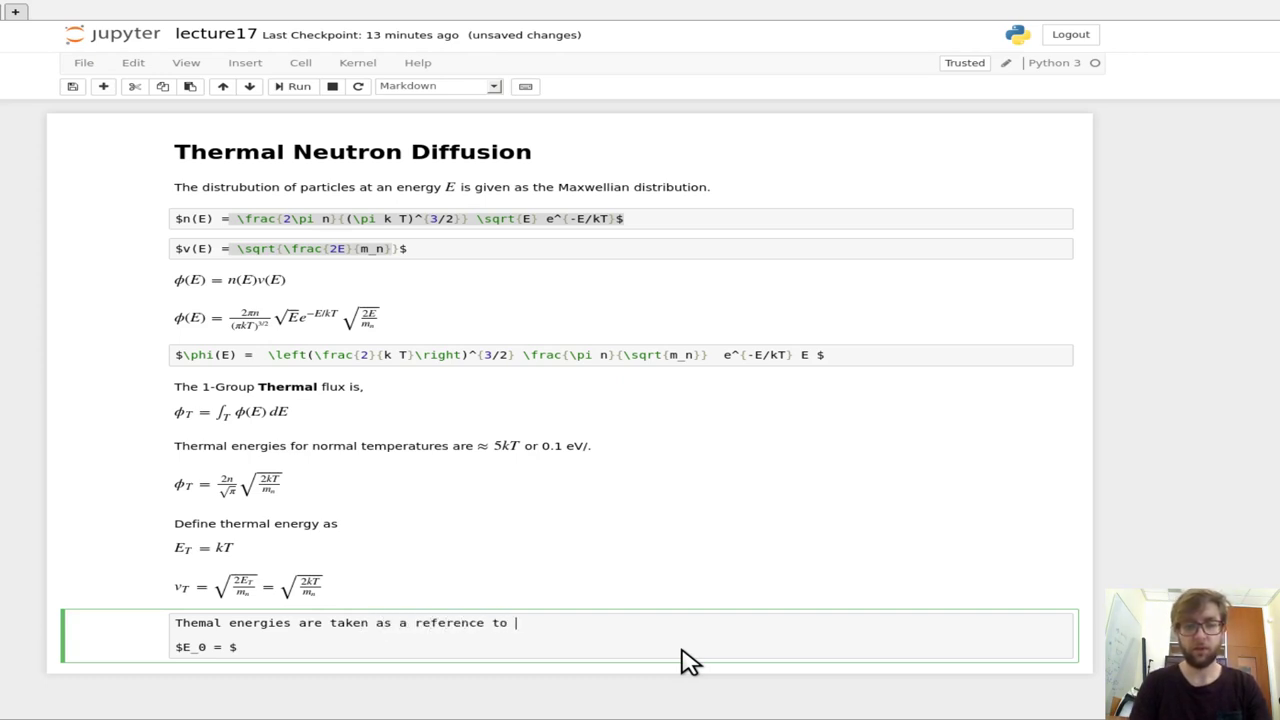
key("BackSpace")
type(",")
Step: Set $E_0$ to 0.0253 in the equation, add the unit eV after the math, and render the cell
key("Down")
key("Left")
key("Left")
key("Right")
type("0.00")
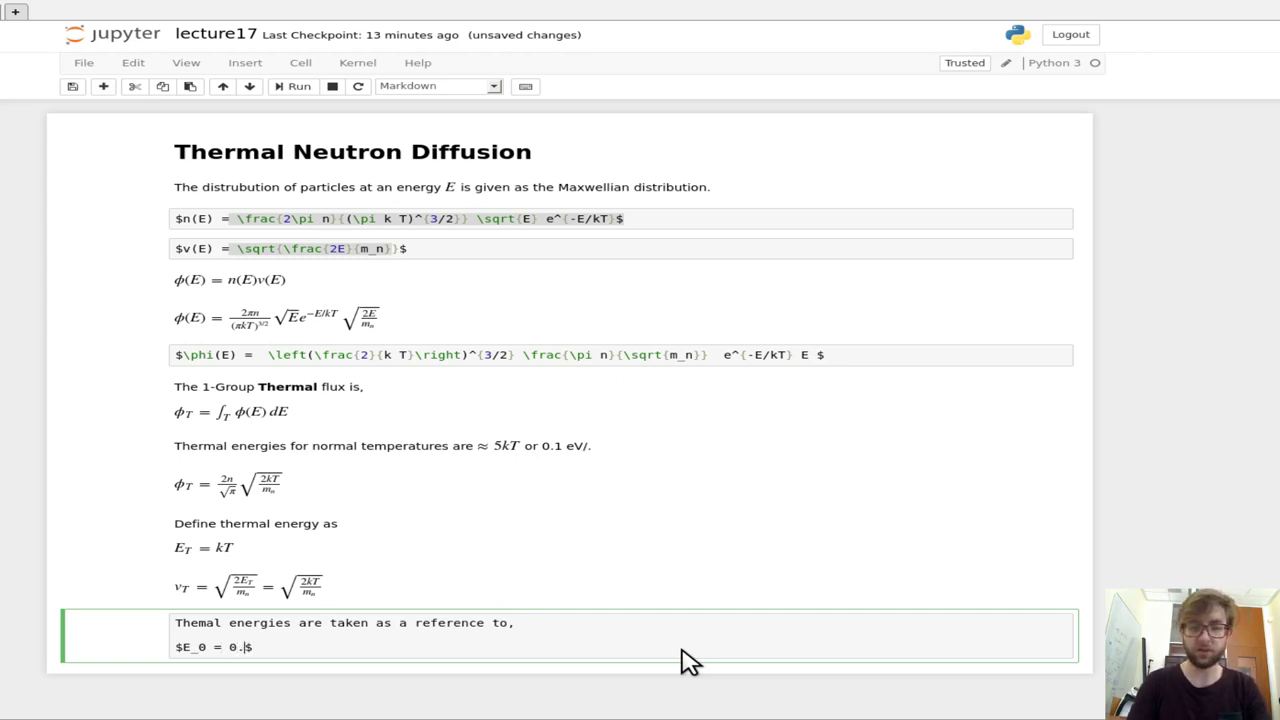
key("BackSpace")
type("1")
key("BackSpace")
type("253")
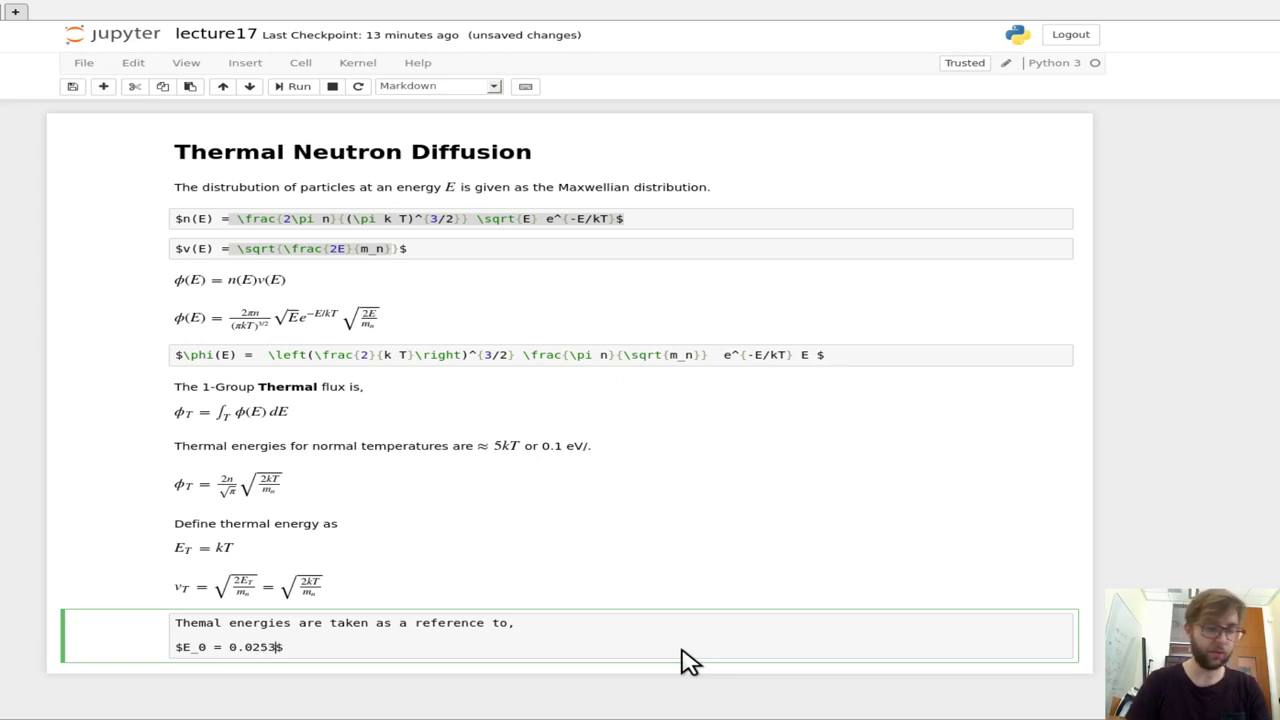
key("Right")
type("eV")
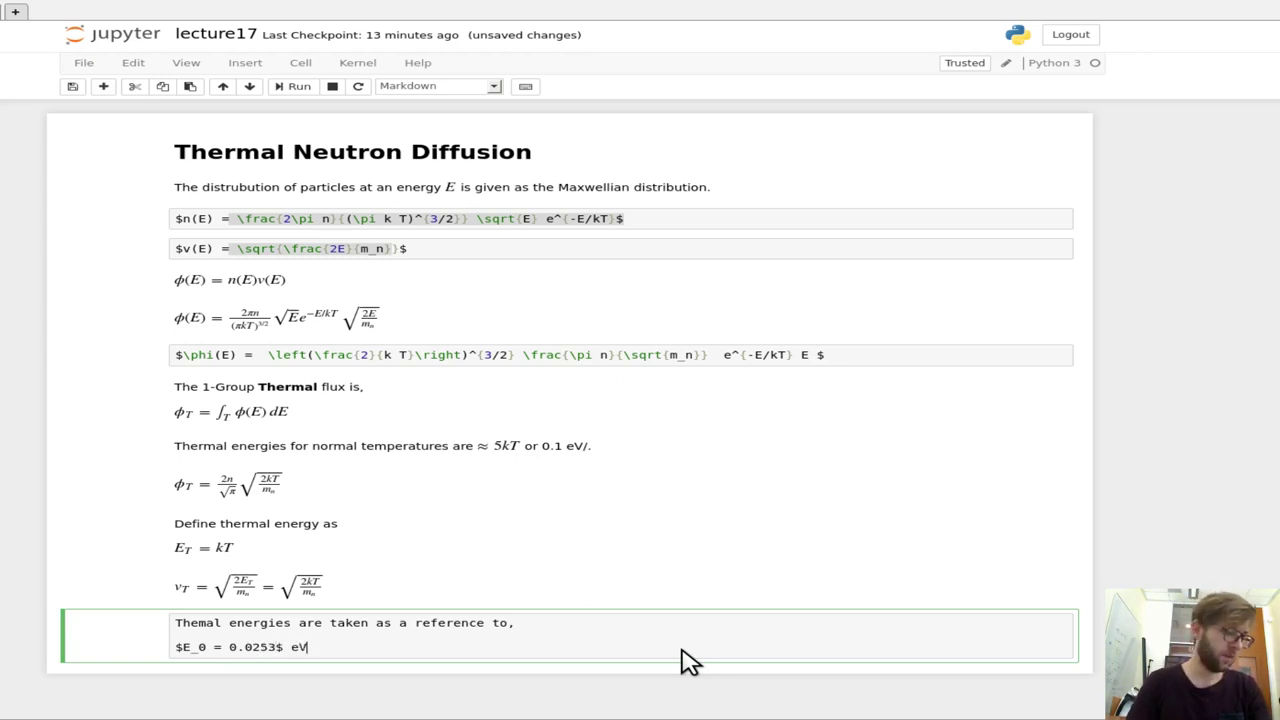
key("shift+Return")
Step: Enter $v_0 = 2200$ m/s in a new Markdown cell below the $E_0$ value and render it
key("Return")
key("BackSpace")
key("Escape")
key("m")
key("Return")
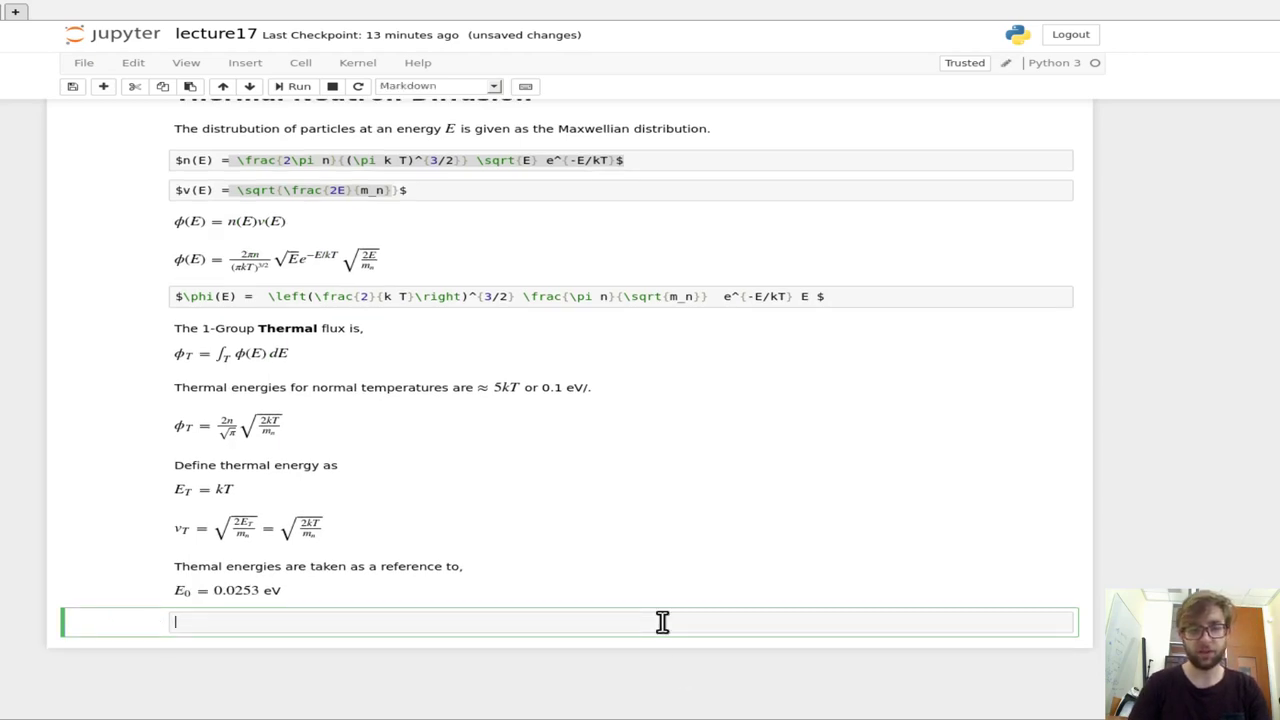
type("$$")
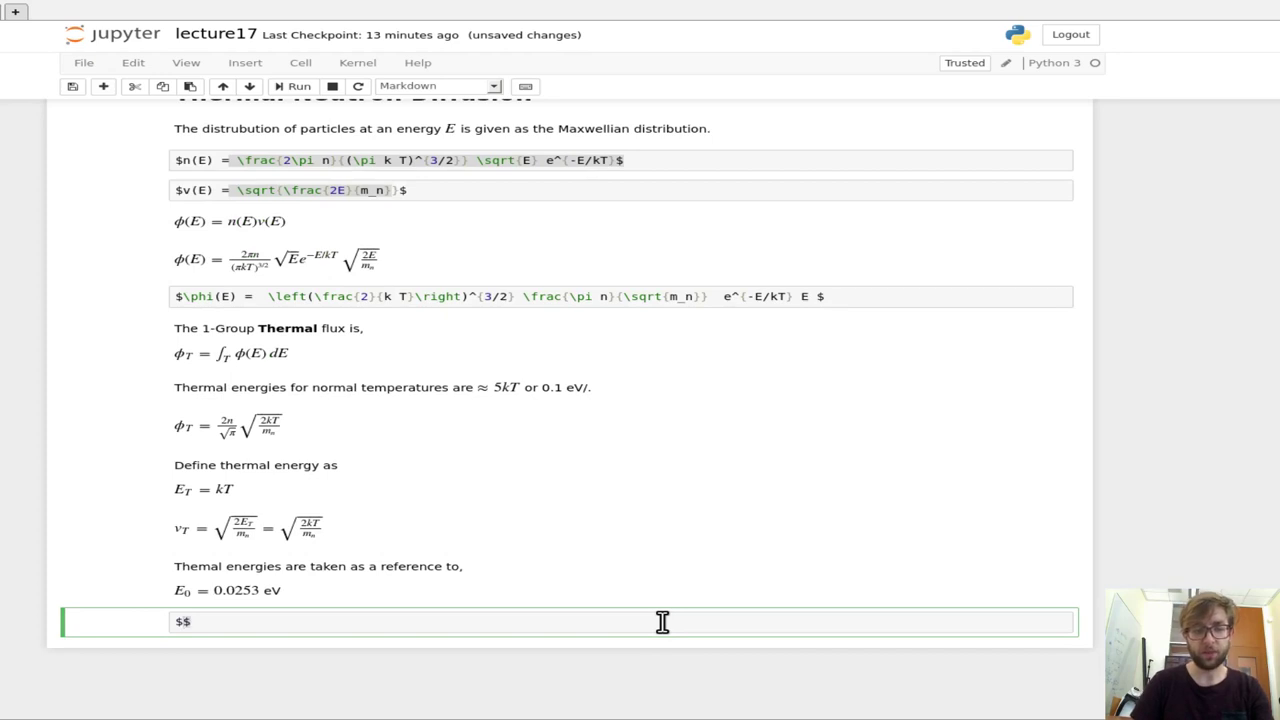
type("v")
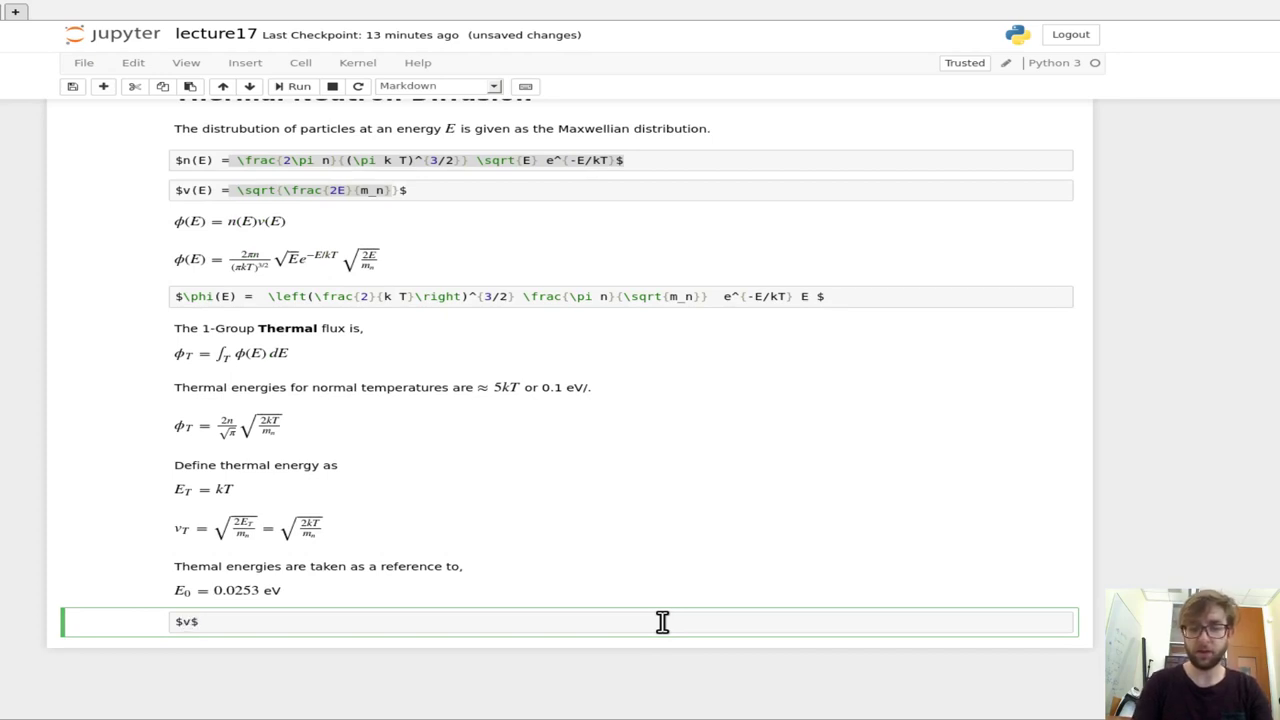
type("=")
key("BackSpace")
type("_0 = 2200$")
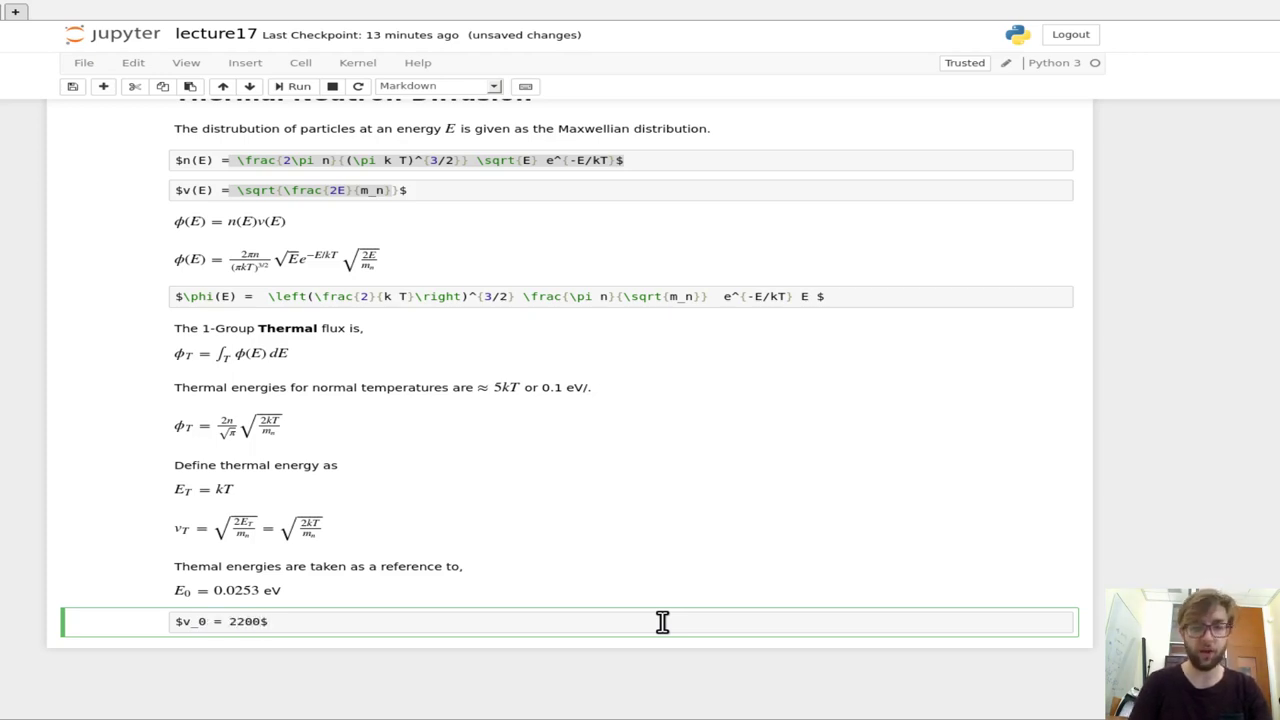
type(" m/s")
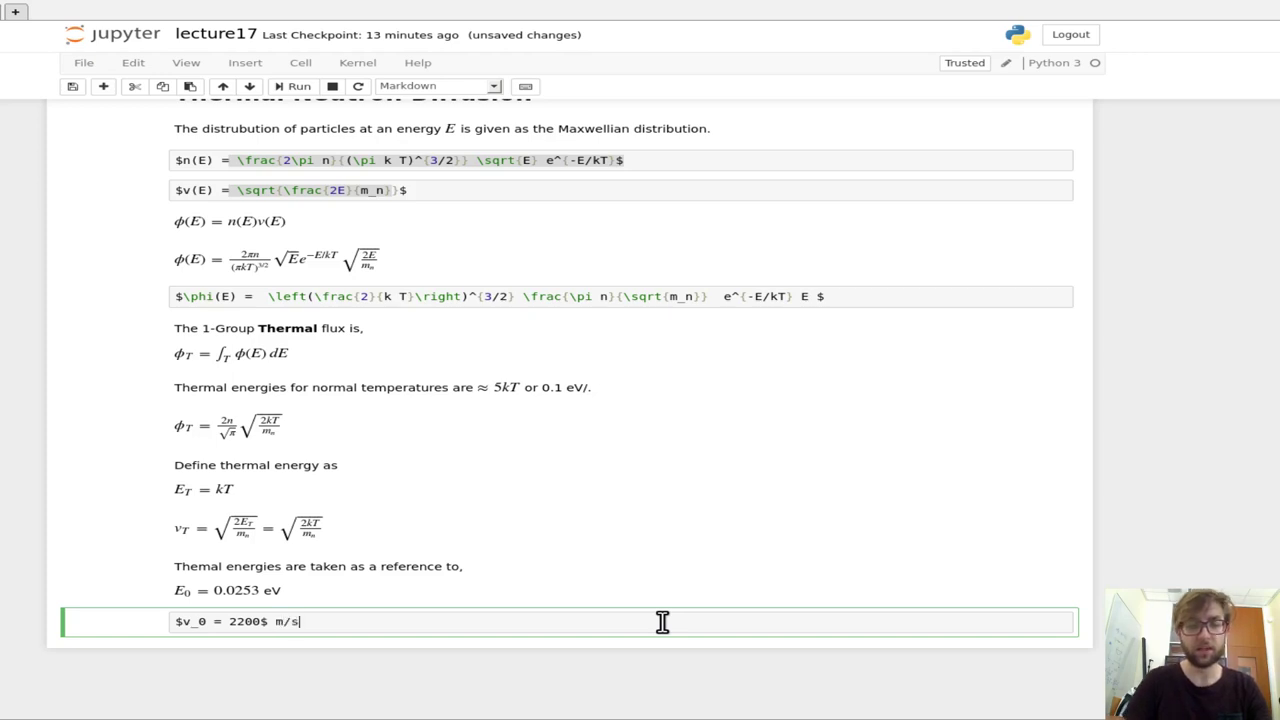
key("alt+Return")
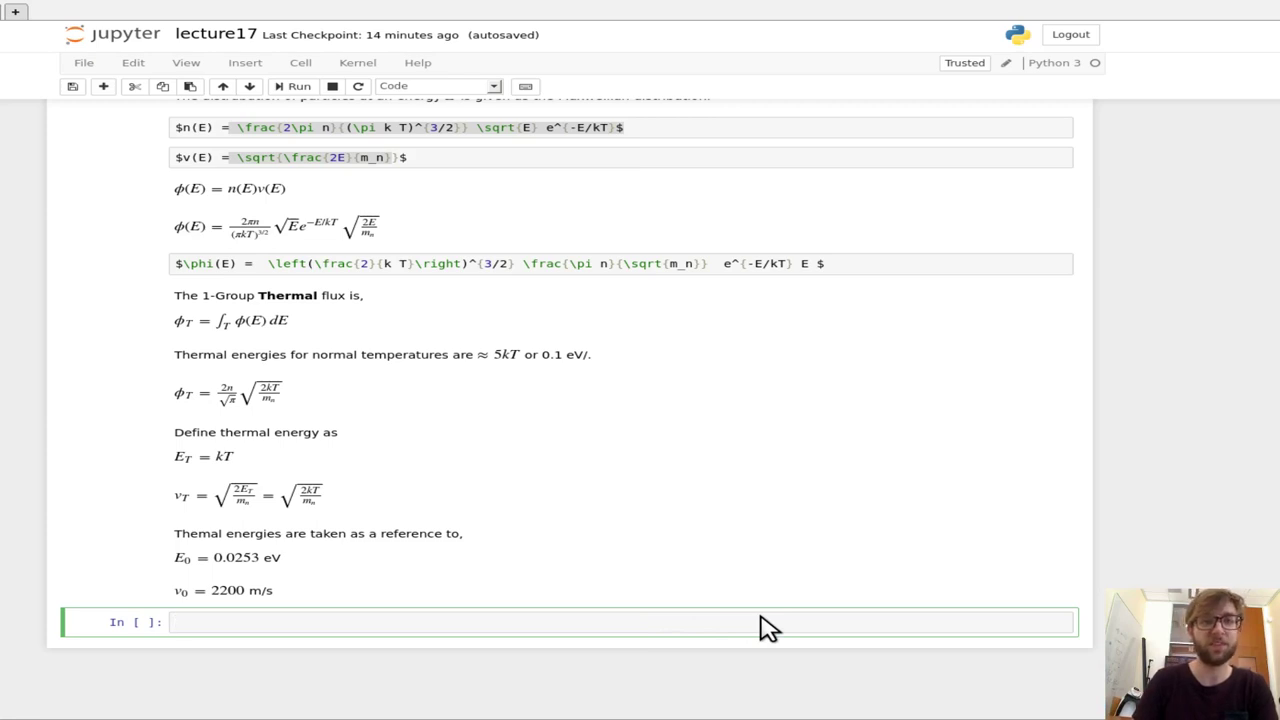
Step: Render the unrendered n(E) and v(E) equation cells near the start of the notebook
key("Escape")
key("Up")
key("Up")
key("Up")
key("Up")
key("Up")
key("shift+Return")
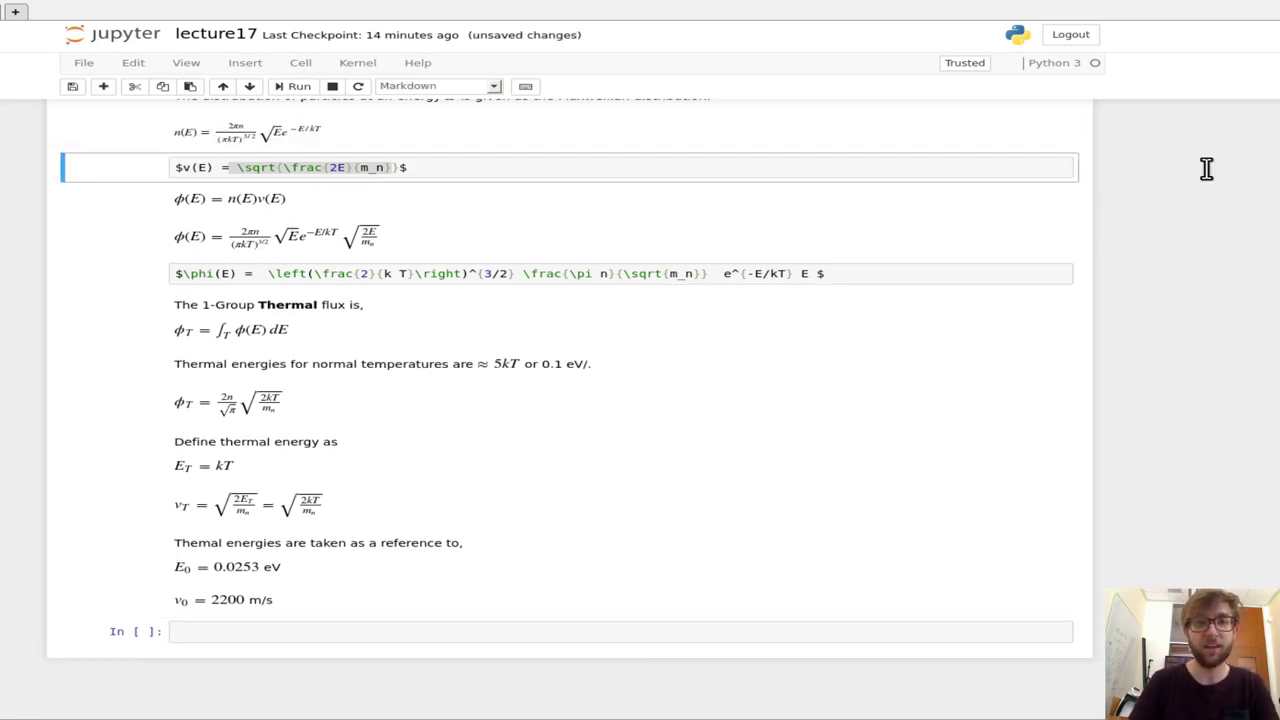
key("shift+Return")
scroll(1063, 443, "up", 1)
scroll(1066, 277, "down", 2)
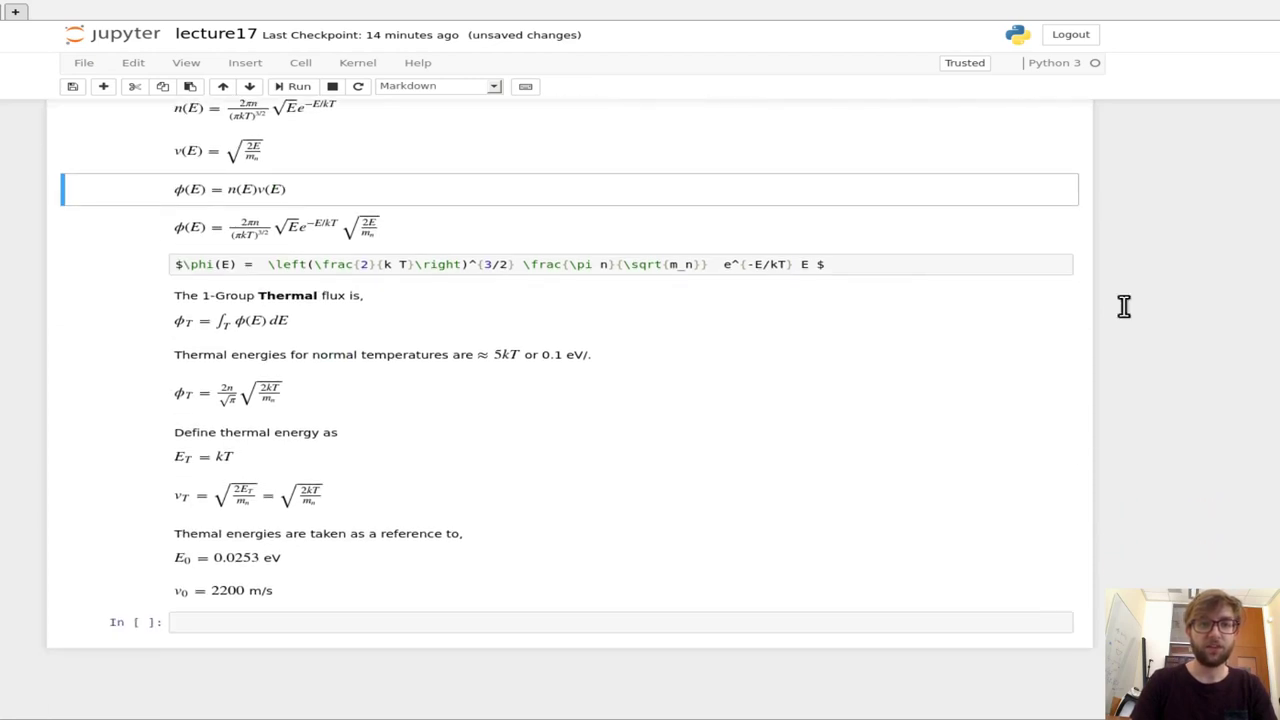